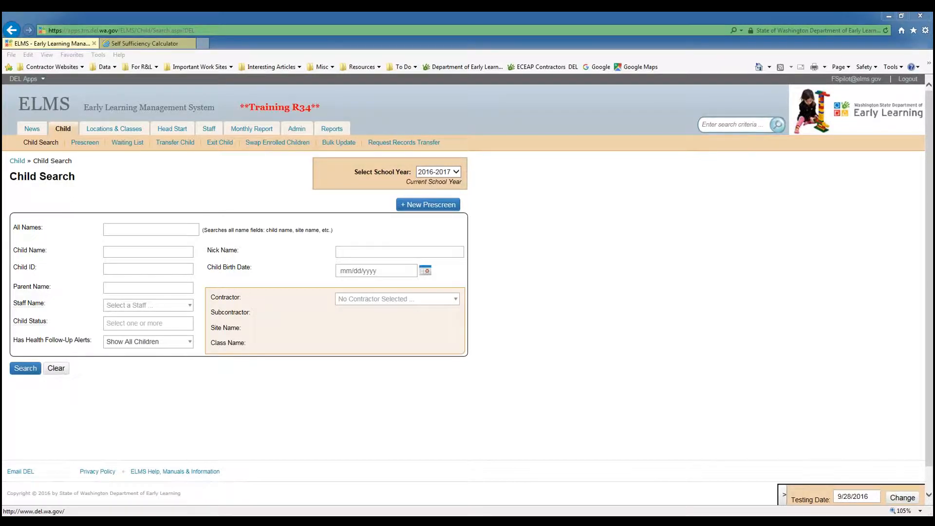
Search for the child by pasting the child's ID into the Child ID field.
{"action": "left_click", "coordinate": [139, 267]}
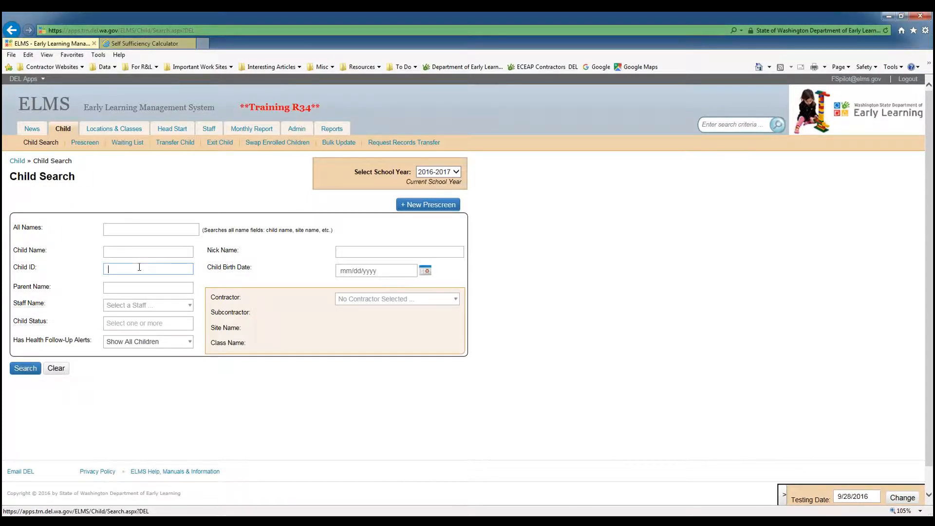
{"action": "right_click", "coordinate": [141, 267]}
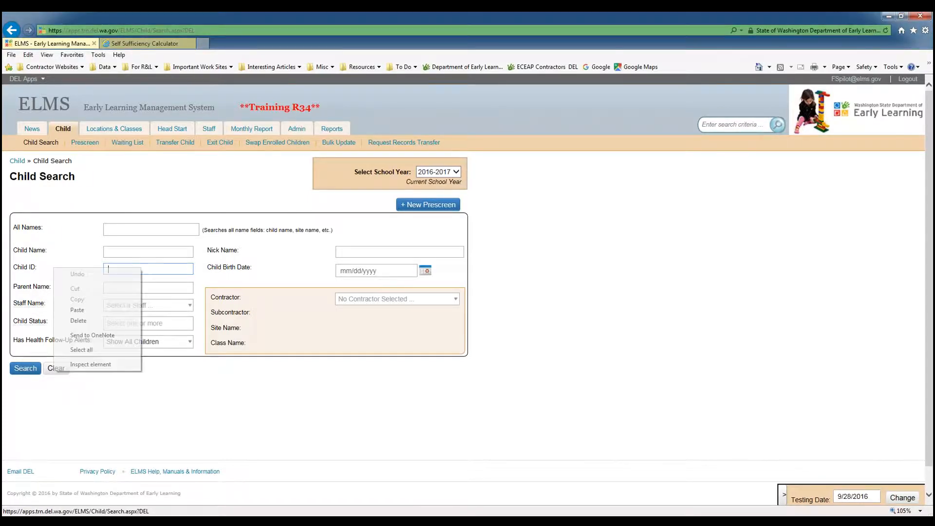
{"action": "left_click", "coordinate": [122, 310]}
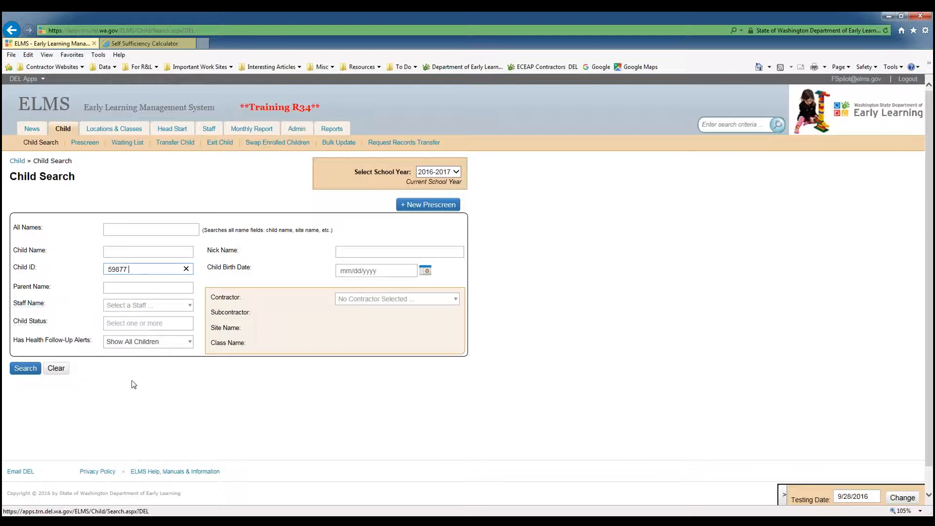
{"action": "left_click", "coordinate": [25, 369]}
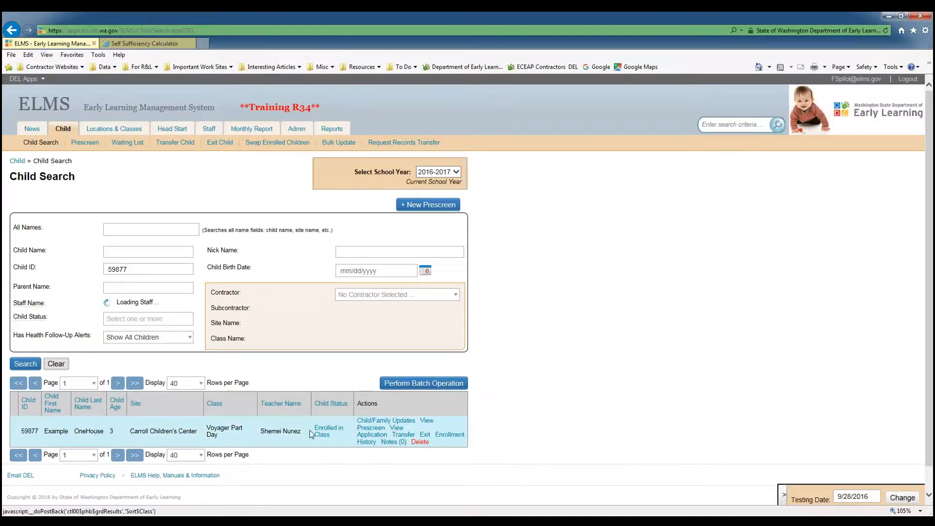
Open the child's Child/Family Updates record and switch to the FS Pilot section.
{"action": "left_click", "coordinate": [373, 427]}
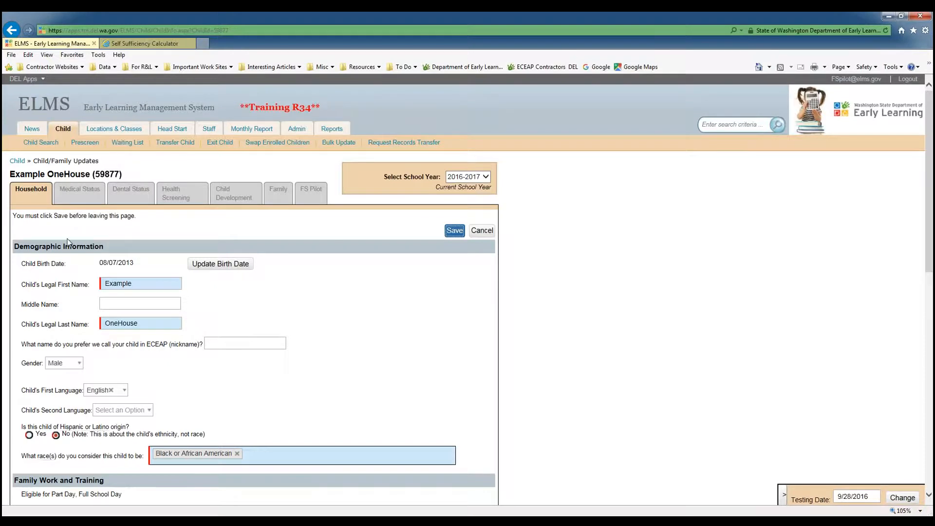
{"action": "left_click", "coordinate": [314, 193]}
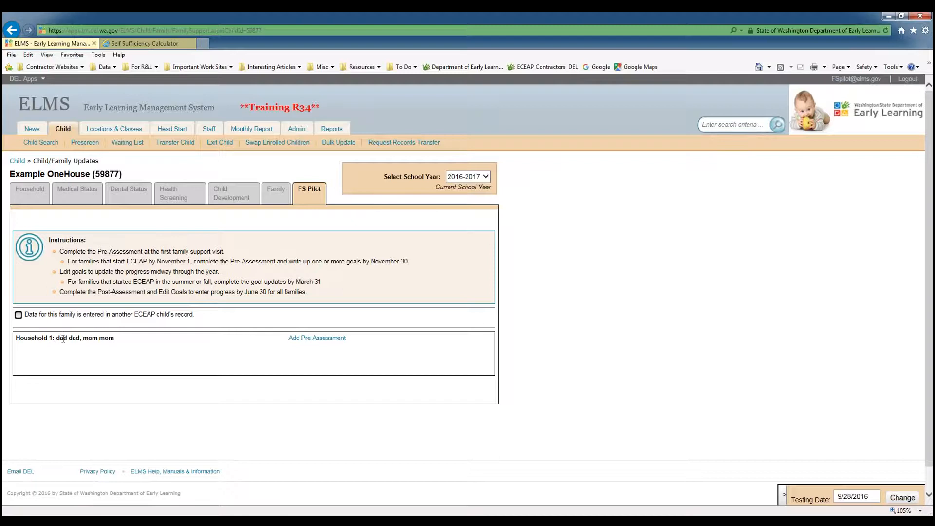
Start a new pre-assessment for Household 1.
{"action": "left_click_drag", "start_coordinate": [56, 339], "coordinate": [117, 340]}
{"action": "left_click", "coordinate": [121, 341]}
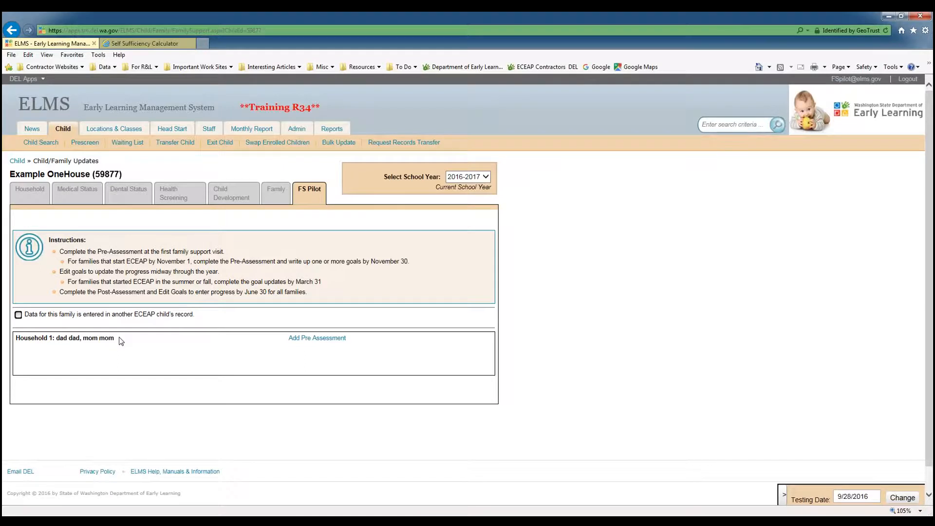
{"action": "left_click", "coordinate": [324, 341]}
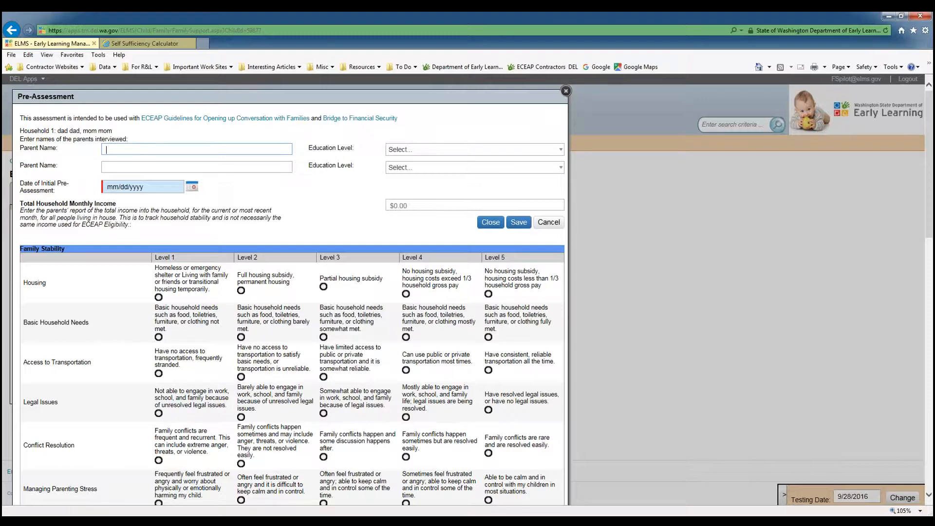
Enter the first parent's name and set that parent's education level to Some high school.
{"action": "type", "text": "Mom Mom"}
{"action": "left_click", "coordinate": [423, 154]}
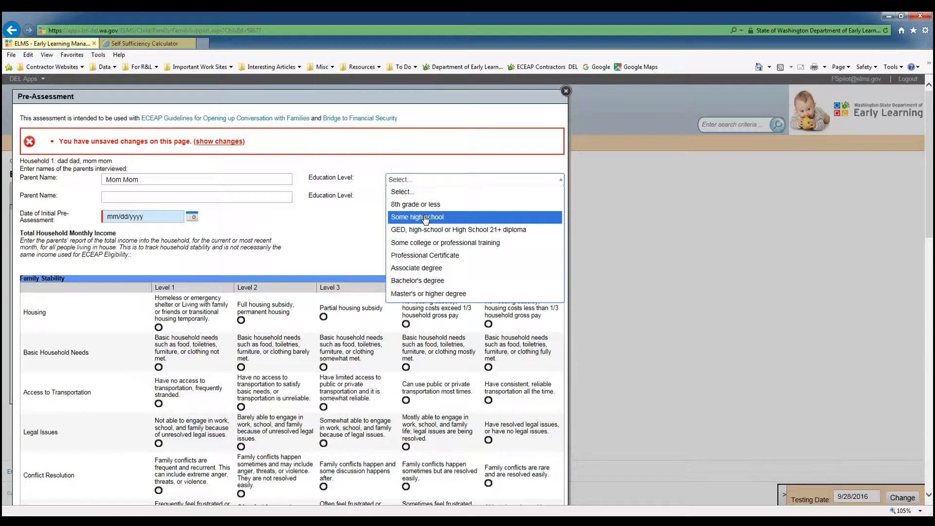
{"action": "left_click", "coordinate": [425, 217]}
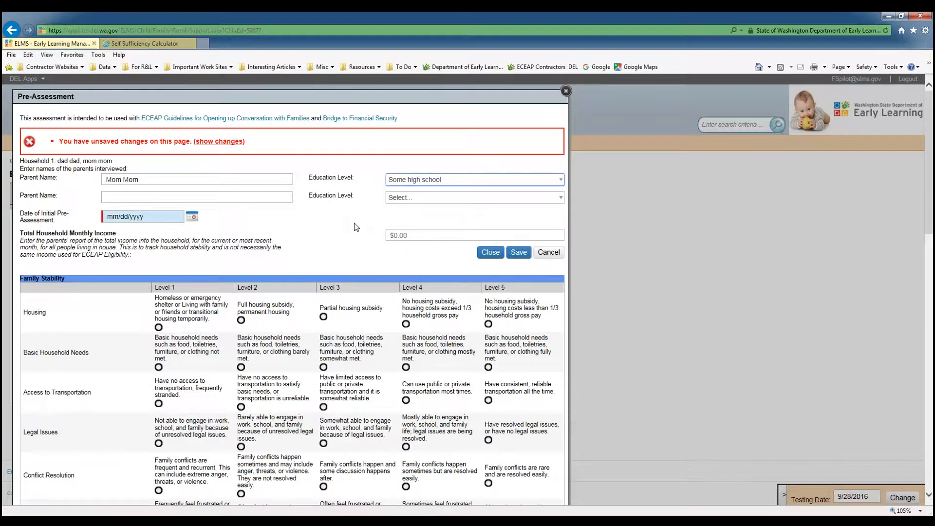
Set the initial pre-assessment date to 09/28/2016 and total household monthly income to $2050, and save the assessment.
{"action": "left_click", "coordinate": [190, 220]}
{"action": "left_click", "coordinate": [191, 218]}
{"action": "left_click", "coordinate": [141, 289]}
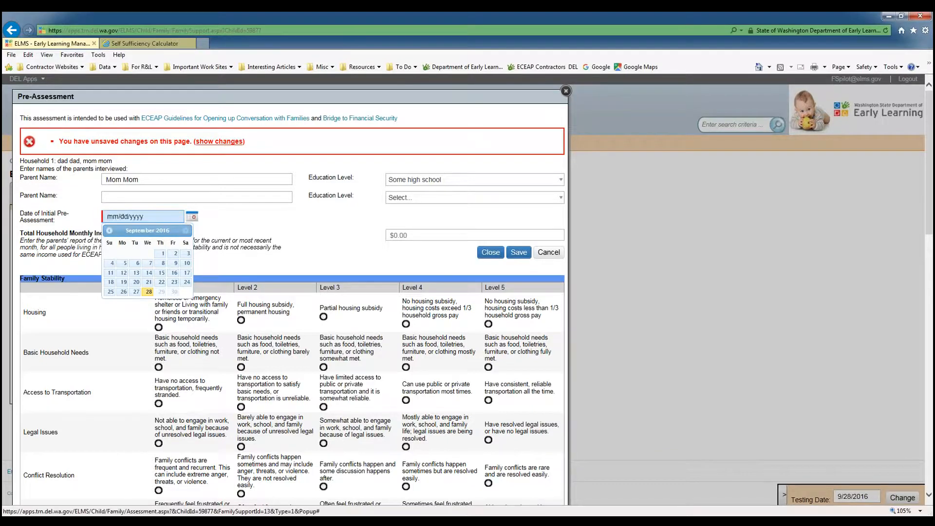
{"action": "left_click", "coordinate": [413, 235]}
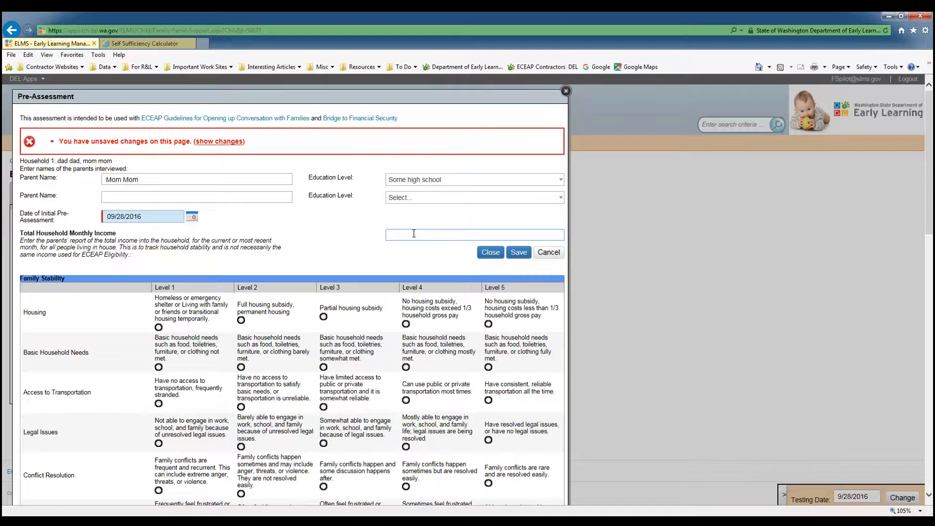
{"action": "type", "text": "2050"}
{"action": "left_click", "coordinate": [403, 264]}
{"action": "scroll", "coordinate": [413, 261], "scroll_direction": "down", "scroll_amount": 3}
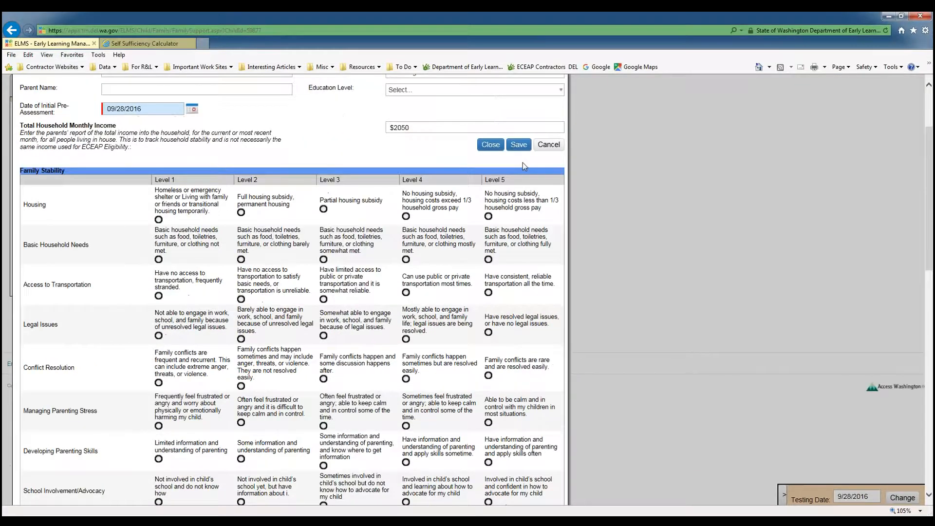
{"action": "left_click", "coordinate": [519, 145]}
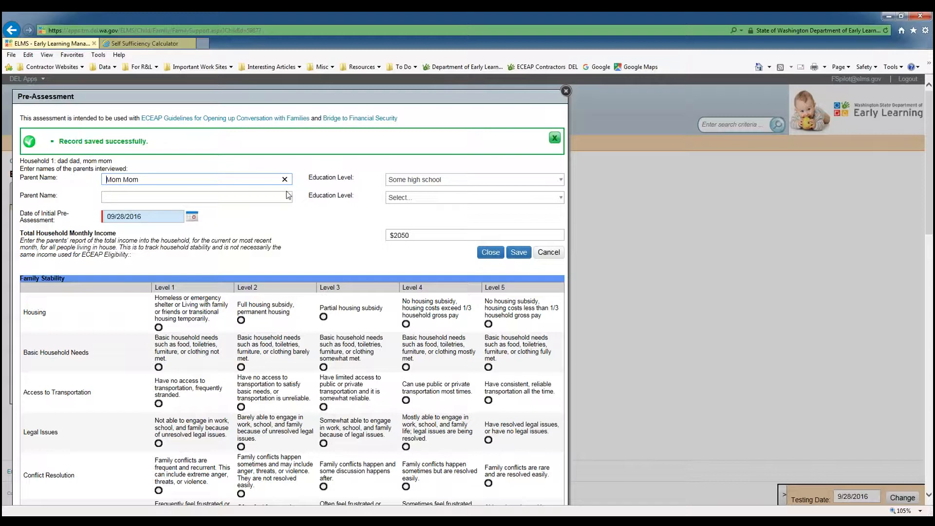
Rate Housing and Basic Household Needs Level 4, Transportation and Legal Issues Level 5, and Conflict Resolution Level 4.
{"action": "scroll", "coordinate": [287, 191], "scroll_direction": "down", "scroll_amount": 2}
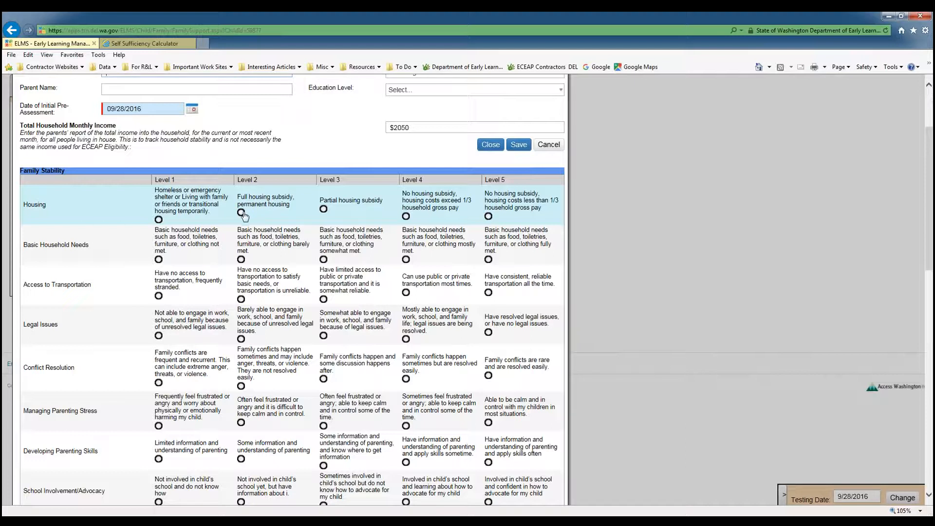
{"action": "left_click", "coordinate": [406, 216]}
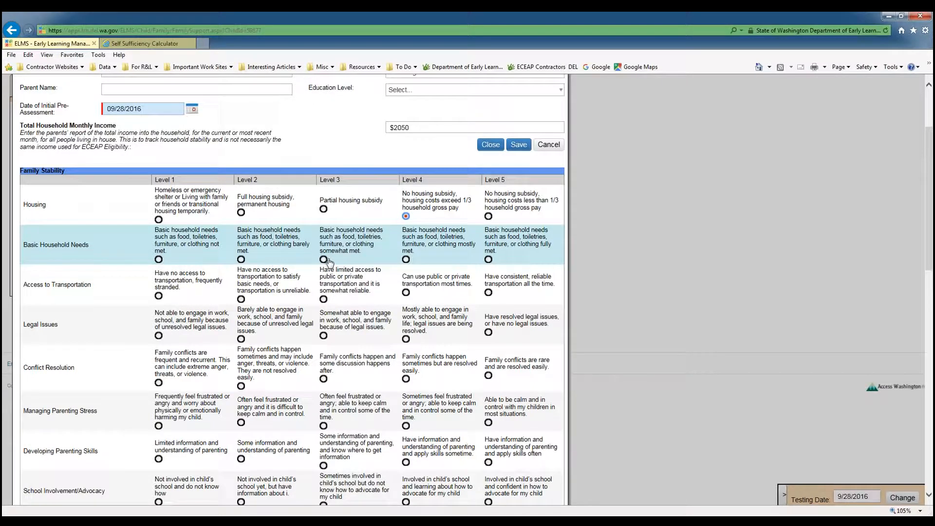
{"action": "left_click", "coordinate": [406, 259]}
{"action": "scroll", "coordinate": [333, 169], "scroll_direction": "down", "scroll_amount": 2}
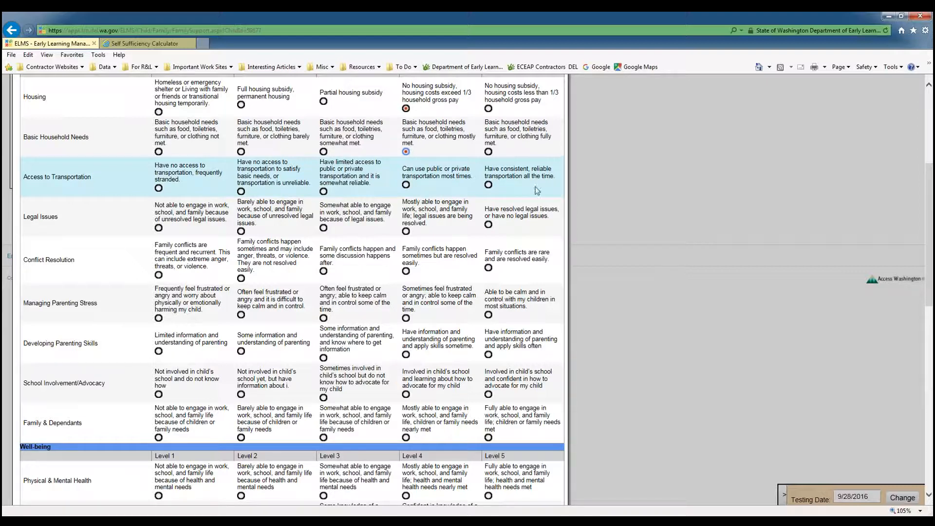
{"action": "left_click", "coordinate": [489, 184]}
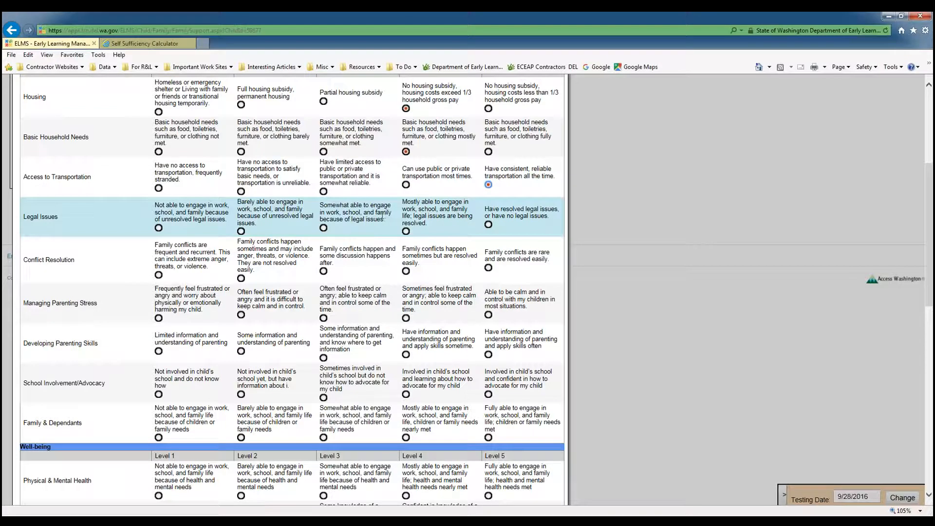
{"action": "left_click", "coordinate": [488, 224]}
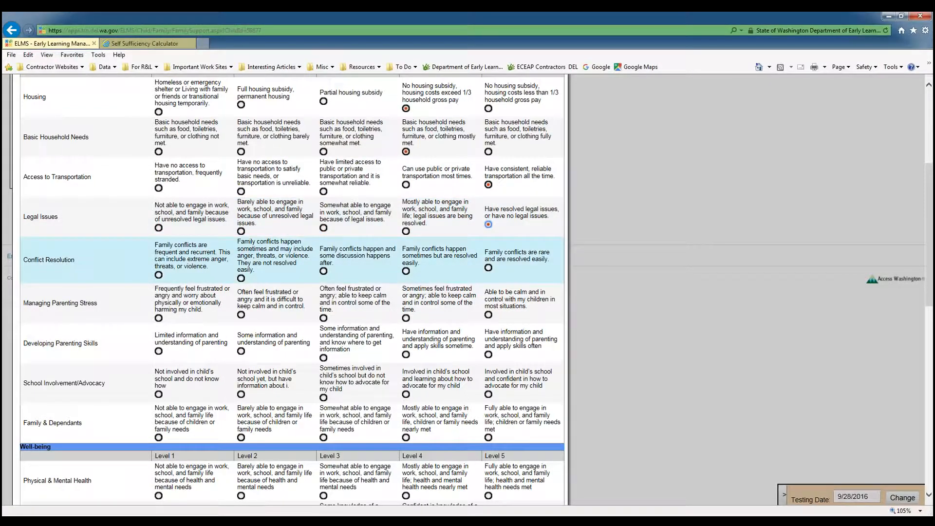
{"action": "left_click", "coordinate": [406, 271]}
Rate Managing Parenting Stress Level 3, Developing Parenting Skills Level 2, School Involvement and Family & Dependants Level 3.
{"action": "scroll", "coordinate": [368, 272], "scroll_direction": "down", "scroll_amount": 2}
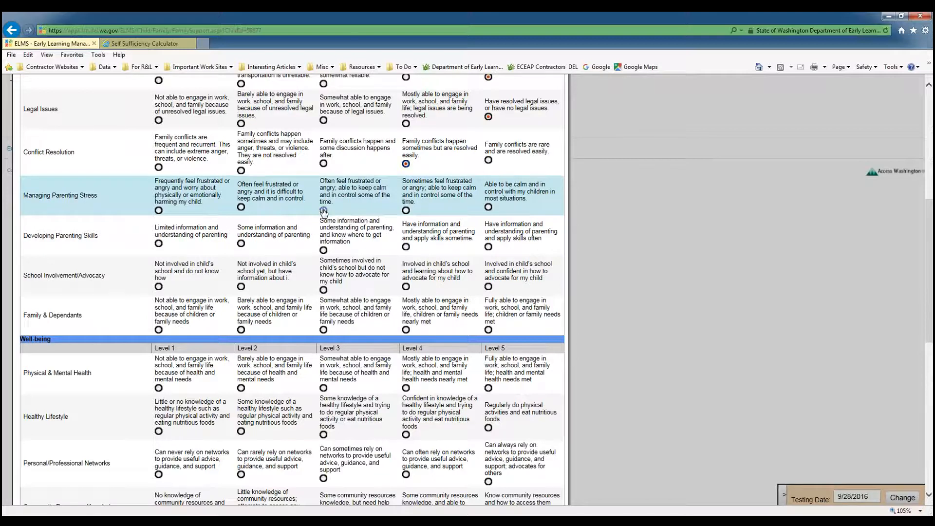
{"action": "left_click", "coordinate": [323, 211]}
{"action": "scroll", "coordinate": [354, 207], "scroll_direction": "down", "scroll_amount": 2}
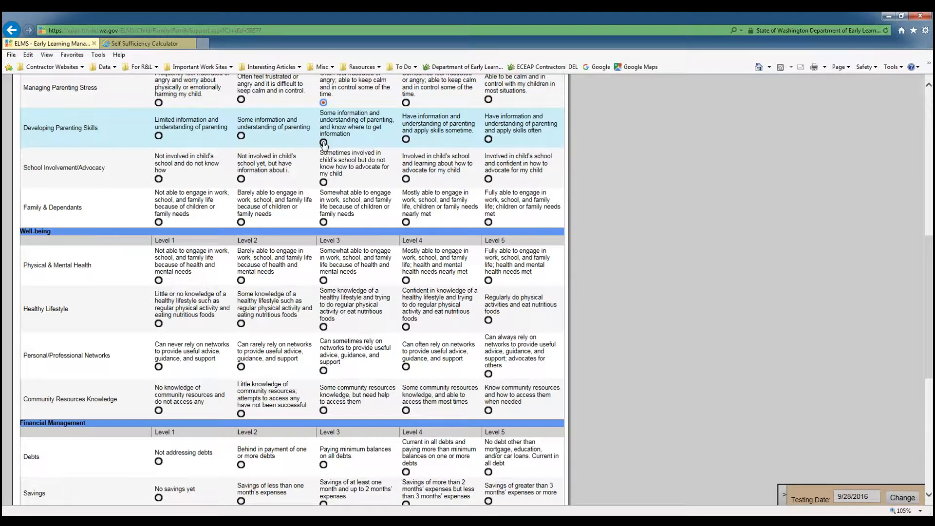
{"action": "left_click", "coordinate": [240, 136]}
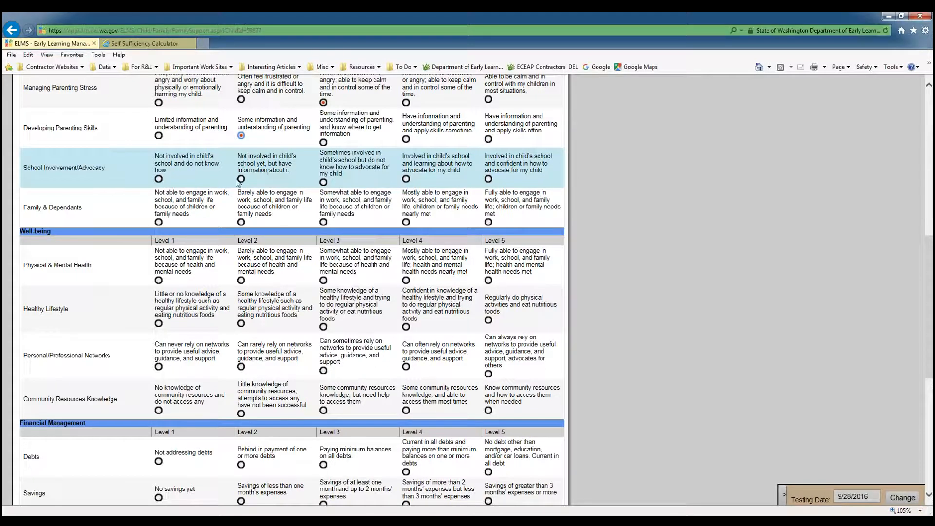
{"action": "left_click", "coordinate": [324, 182]}
{"action": "scroll", "coordinate": [366, 183], "scroll_direction": "down", "scroll_amount": 2}
{"action": "scroll", "coordinate": [366, 183], "scroll_direction": "up", "scroll_amount": 2}
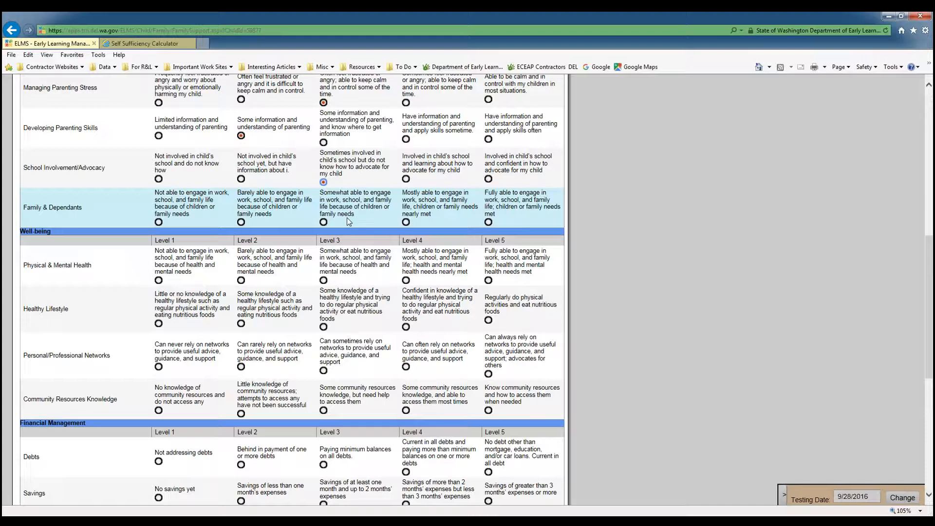
{"action": "left_click", "coordinate": [324, 223]}
Rate Well-being: Physical & Mental Health Level 4, Healthy Lifestyle Level 5, Networks and Community Resources Knowledge Level 3.
{"action": "scroll", "coordinate": [362, 221], "scroll_direction": "down", "scroll_amount": 4}
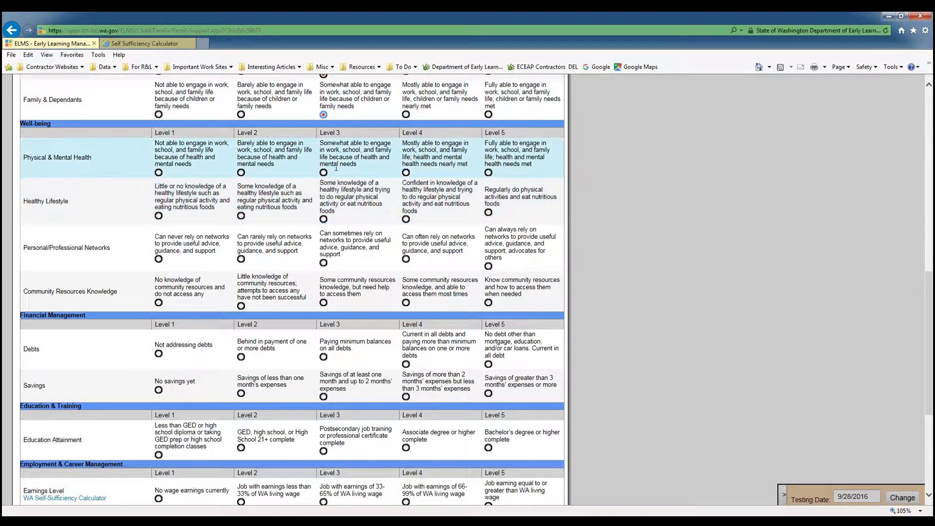
{"action": "left_click", "coordinate": [405, 173]}
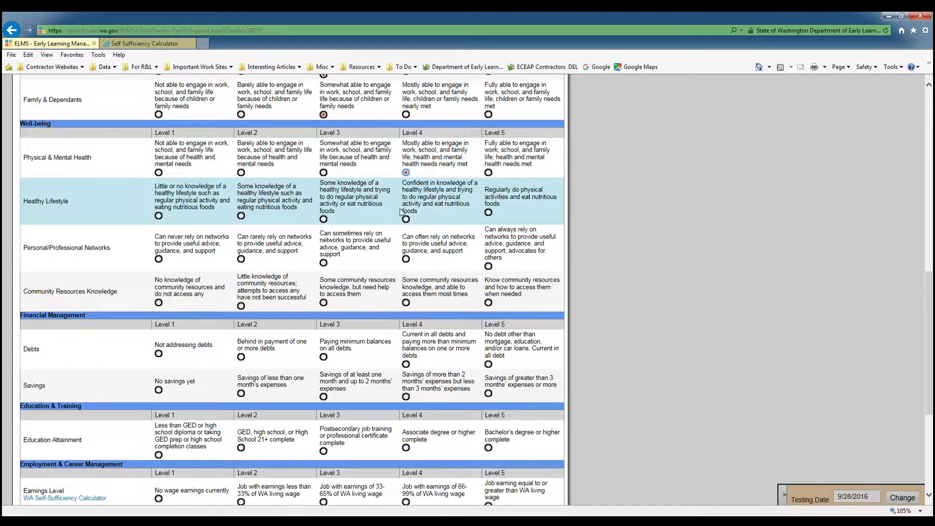
{"action": "left_click", "coordinate": [489, 213]}
{"action": "scroll", "coordinate": [440, 222], "scroll_direction": "down", "scroll_amount": 2}
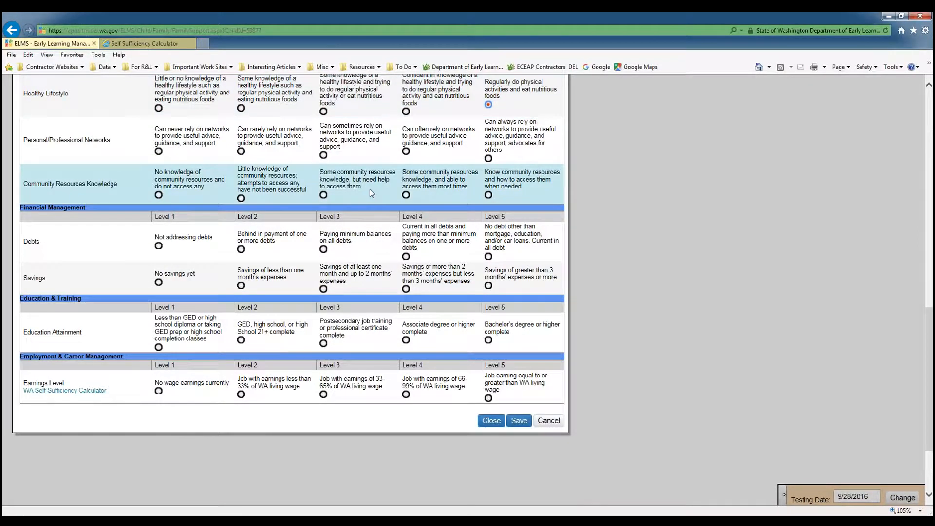
{"action": "left_click", "coordinate": [324, 155]}
{"action": "left_click", "coordinate": [323, 195]}
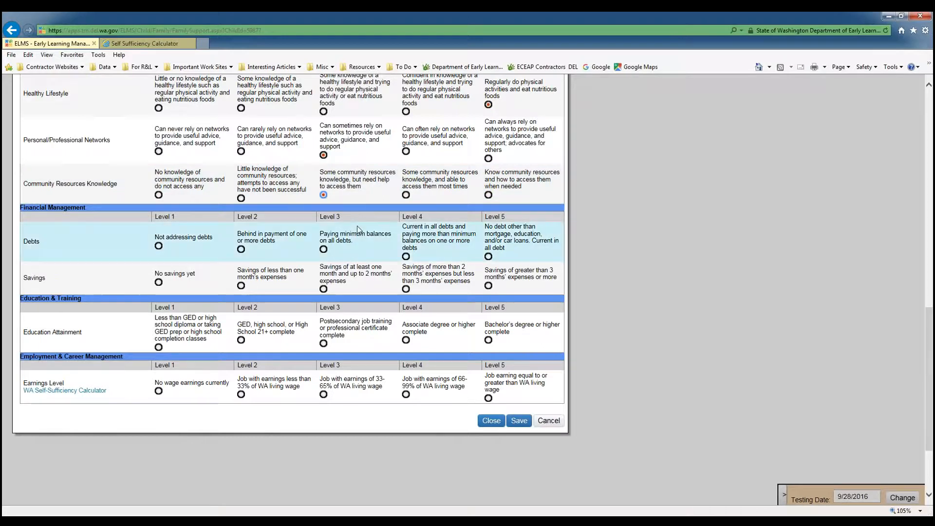
Rate Debts Level 4, Savings Level 2, and Education Attainment Level 1.
{"action": "scroll", "coordinate": [357, 226], "scroll_direction": "down", "scroll_amount": 2}
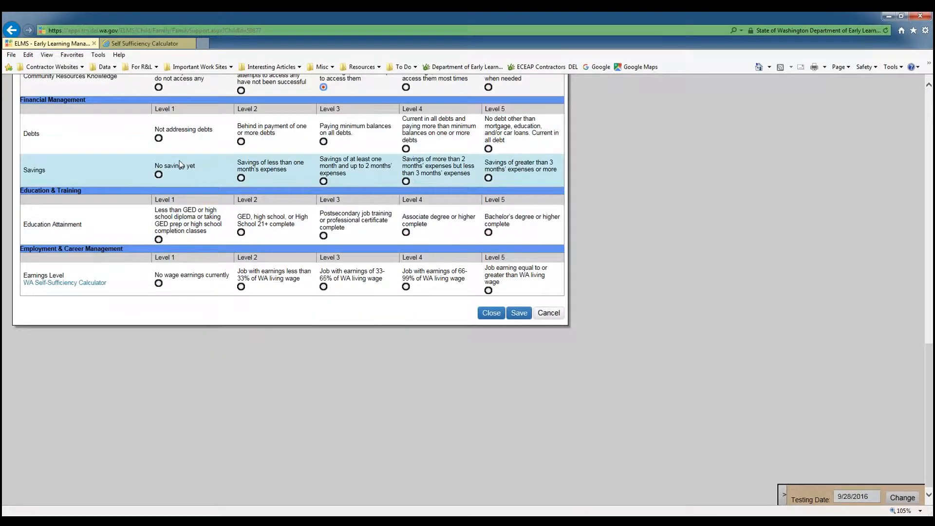
{"action": "scroll", "coordinate": [180, 164], "scroll_direction": "up", "scroll_amount": 2}
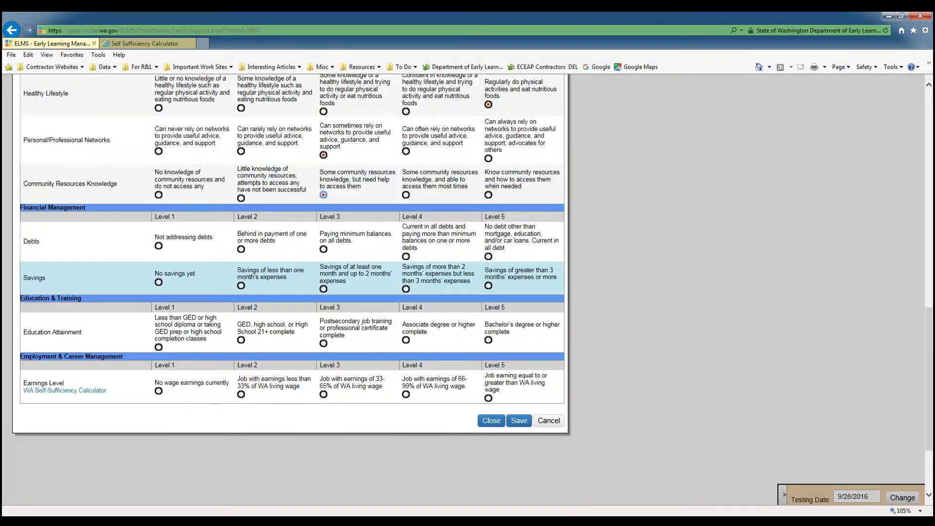
{"action": "left_click", "coordinate": [405, 256]}
{"action": "left_click", "coordinate": [242, 286]}
{"action": "scroll", "coordinate": [292, 283], "scroll_direction": "down", "scroll_amount": 3}
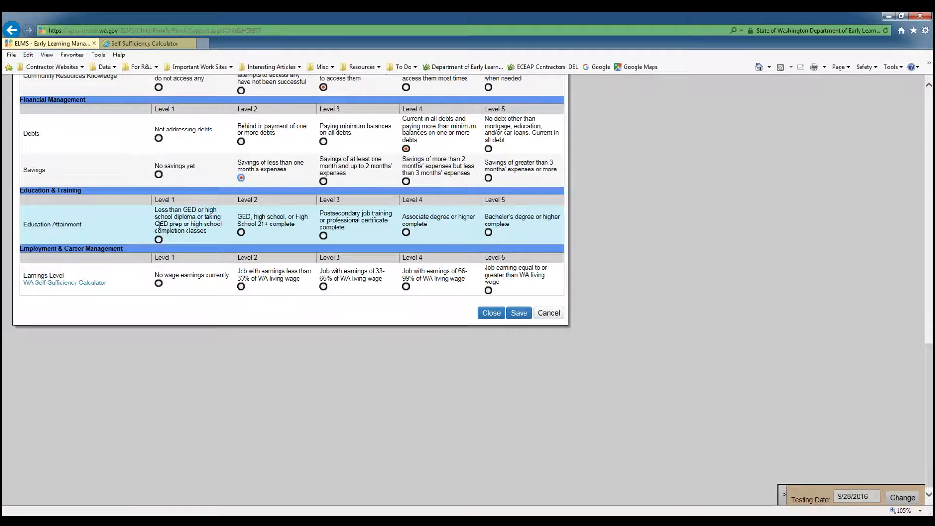
{"action": "left_click", "coordinate": [158, 240]}
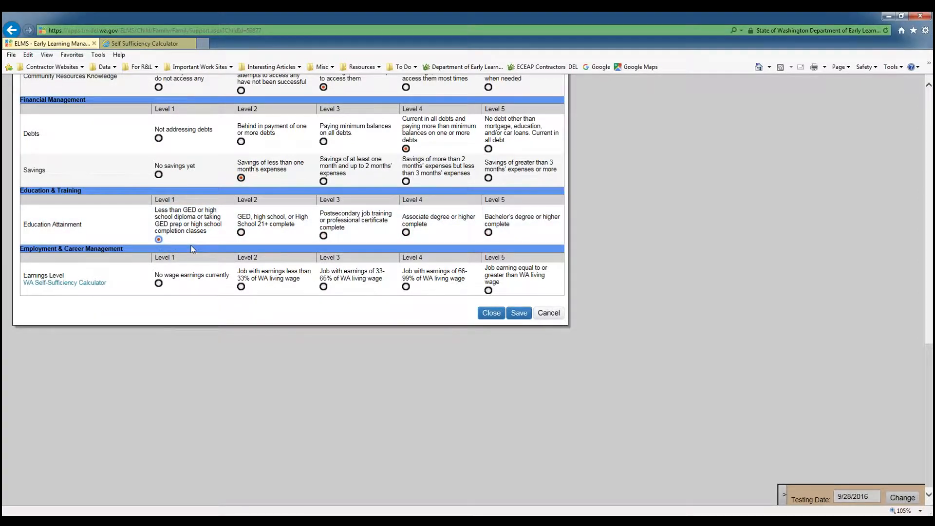
{"action": "scroll", "coordinate": [193, 250], "scroll_direction": "up", "scroll_amount": 15}
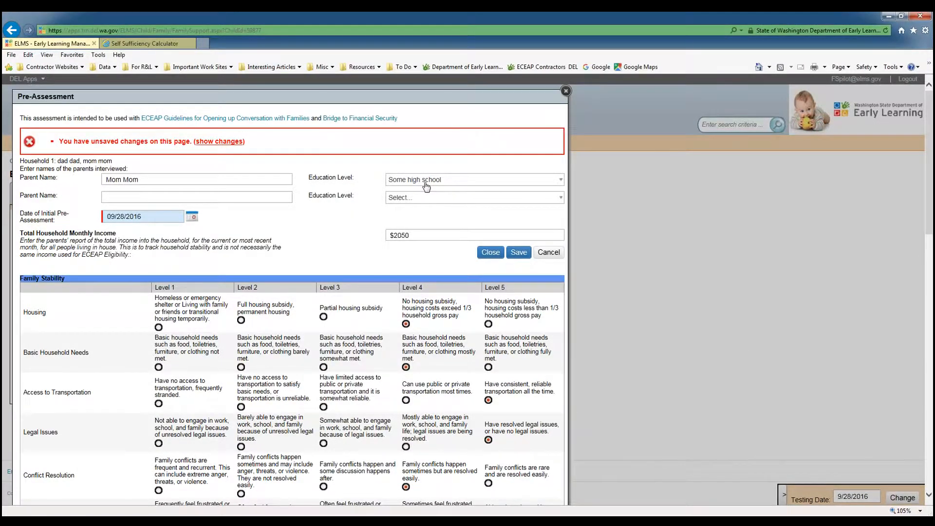
{"action": "scroll", "coordinate": [426, 186], "scroll_direction": "down", "scroll_amount": 15}
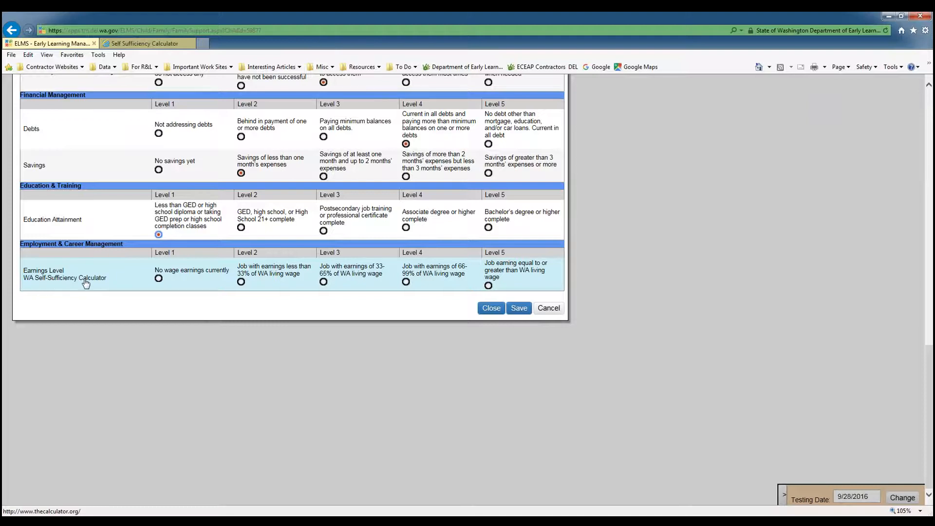
Run the Self Sufficiency Calculator for the household's Spokane County members and ages.
{"action": "left_click", "coordinate": [132, 46]}
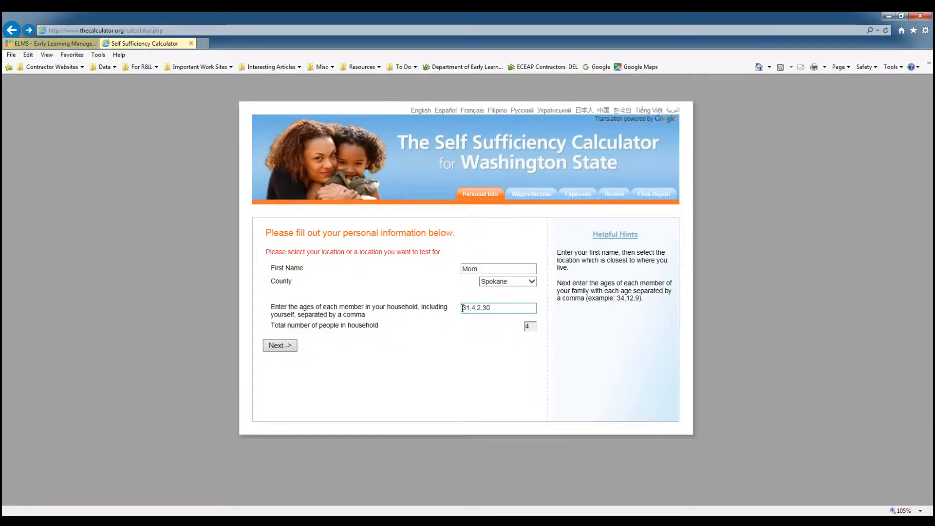
{"action": "left_click", "coordinate": [464, 308]}
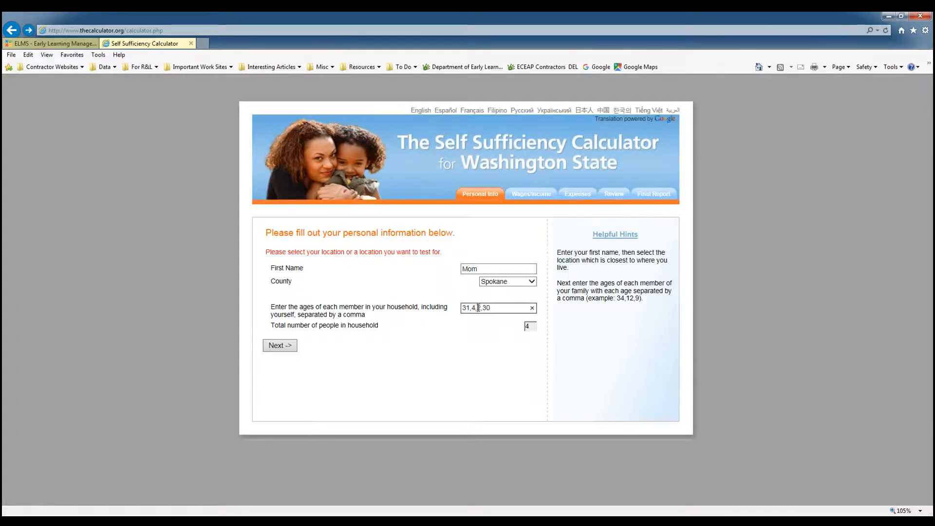
{"action": "double_click", "coordinate": [487, 308]}
{"action": "left_click", "coordinate": [466, 318]}
{"action": "left_click", "coordinate": [287, 349]}
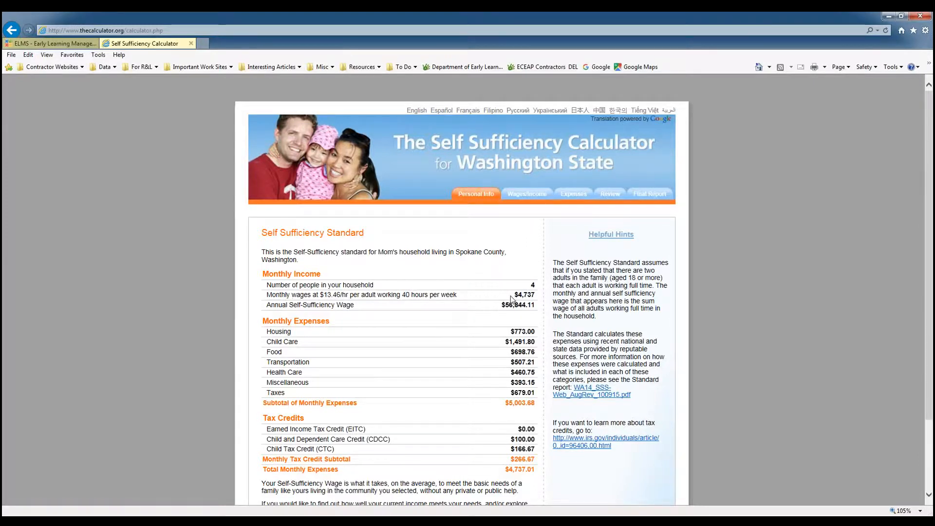
Compare the calculator's monthly self-sufficiency wage with the household's total monthly income.
{"action": "left_click_drag", "start_coordinate": [514, 297], "coordinate": [534, 297]}
{"action": "left_click", "coordinate": [533, 299]}
{"action": "left_click", "coordinate": [81, 45]}
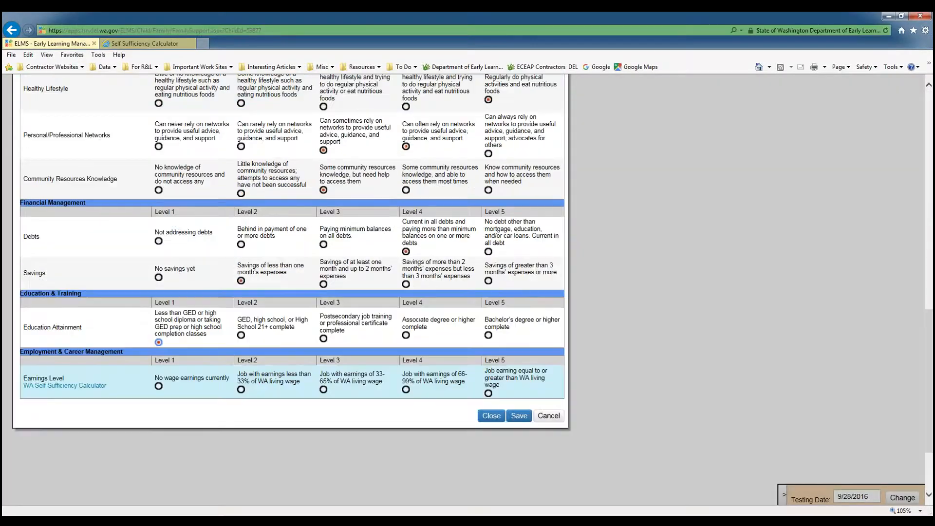
{"action": "scroll", "coordinate": [417, 235], "scroll_direction": "up", "scroll_amount": 15}
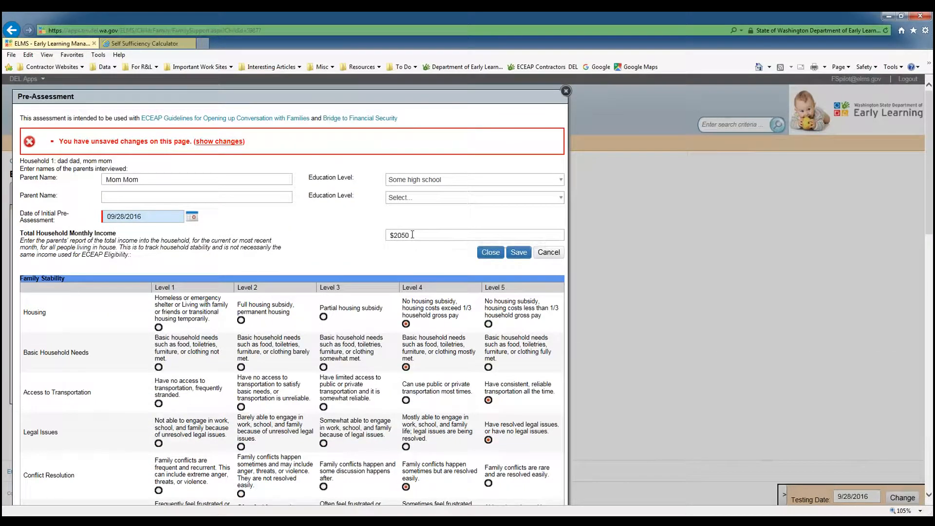
{"action": "left_click", "coordinate": [164, 42]}
{"action": "double_click", "coordinate": [518, 297]}
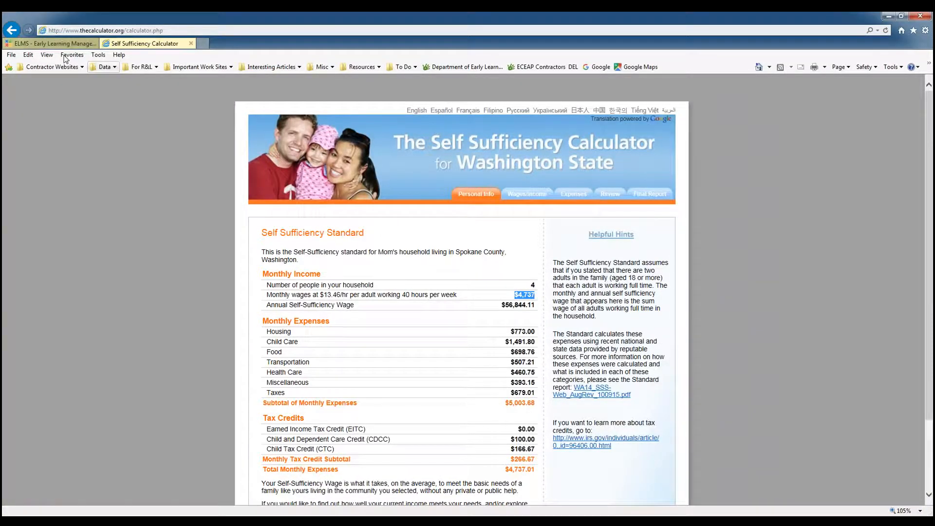
{"action": "left_click", "coordinate": [55, 43]}
{"action": "scroll", "coordinate": [320, 200], "scroll_direction": "down", "scroll_amount": 2}
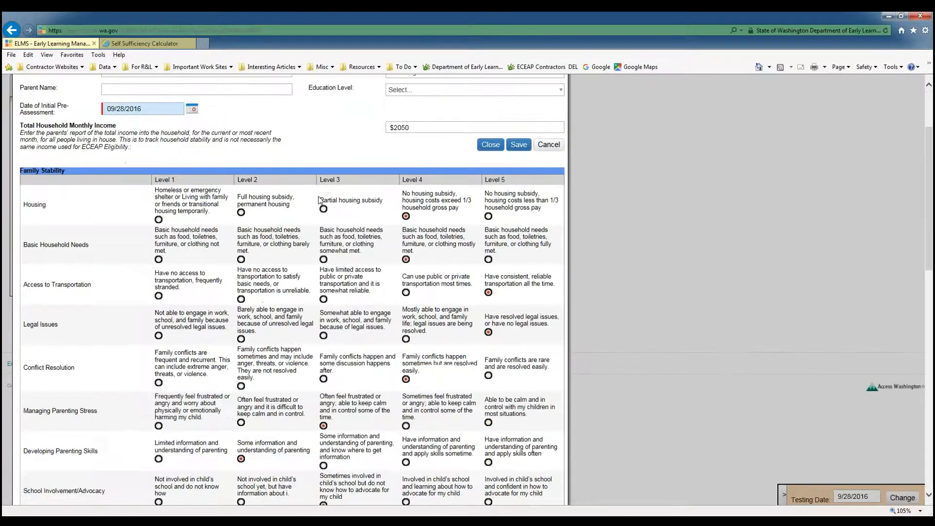
{"action": "scroll", "coordinate": [319, 200], "scroll_direction": "down", "scroll_amount": 15}
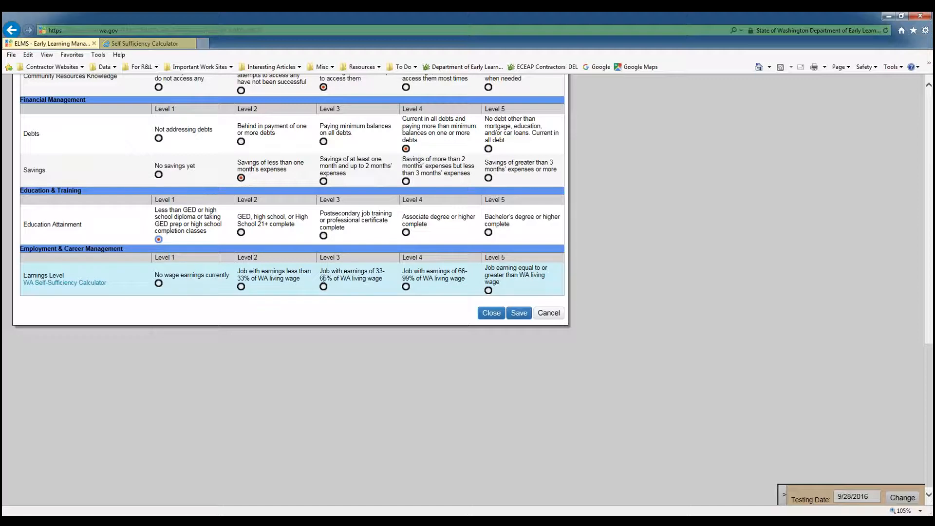
Rate Earnings Level at Level 3, then save and close the pre-assessment.
{"action": "left_click", "coordinate": [323, 287]}
{"action": "left_click", "coordinate": [519, 313]}
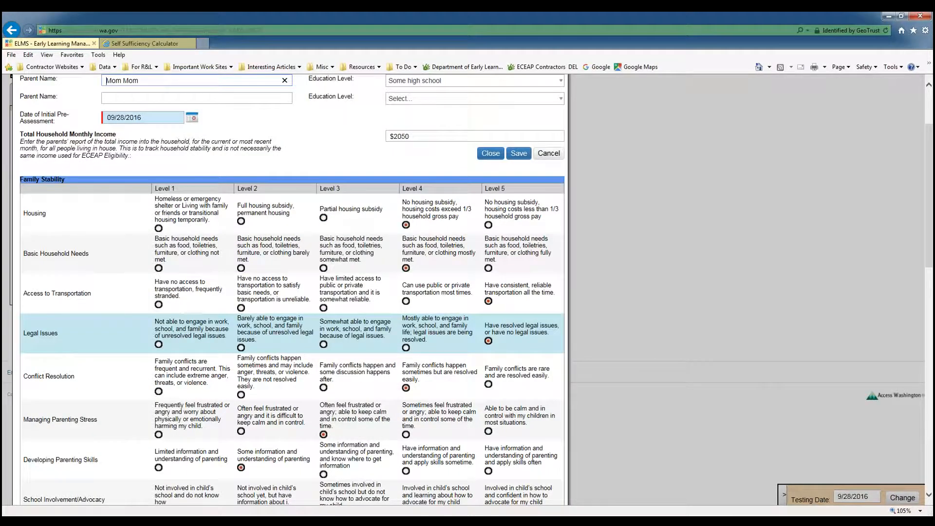
{"action": "scroll", "coordinate": [491, 310], "scroll_direction": "down", "scroll_amount": 15}
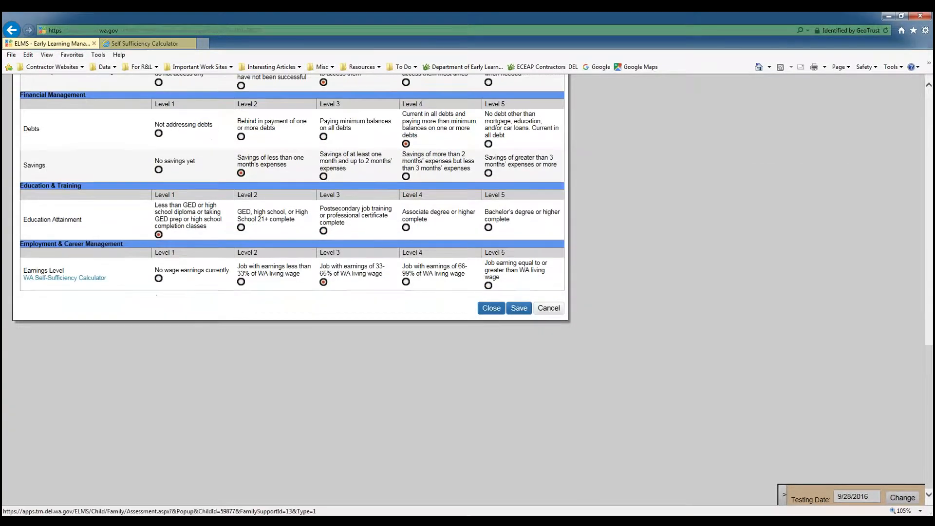
{"action": "left_click", "coordinate": [490, 309]}
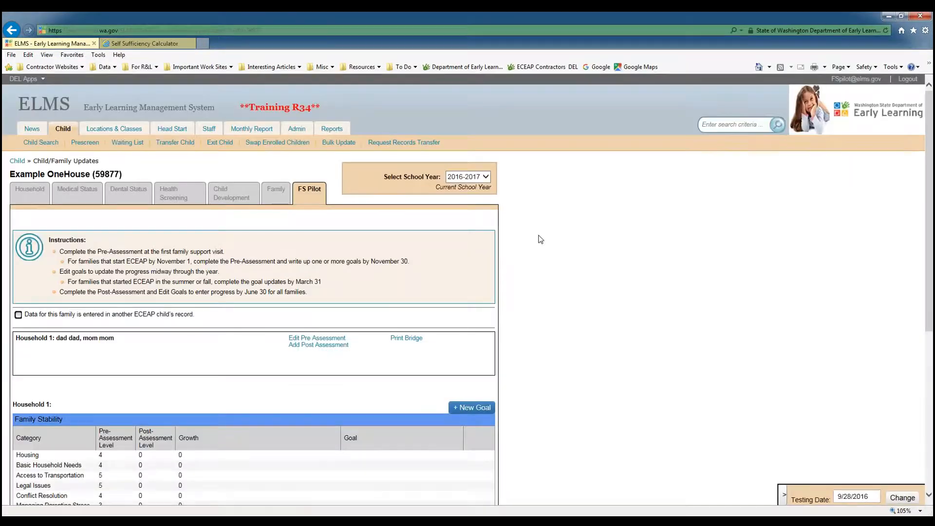
Review the saved pre-assessment levels in the household's category summary.
{"action": "scroll", "coordinate": [540, 243], "scroll_direction": "down", "scroll_amount": 2}
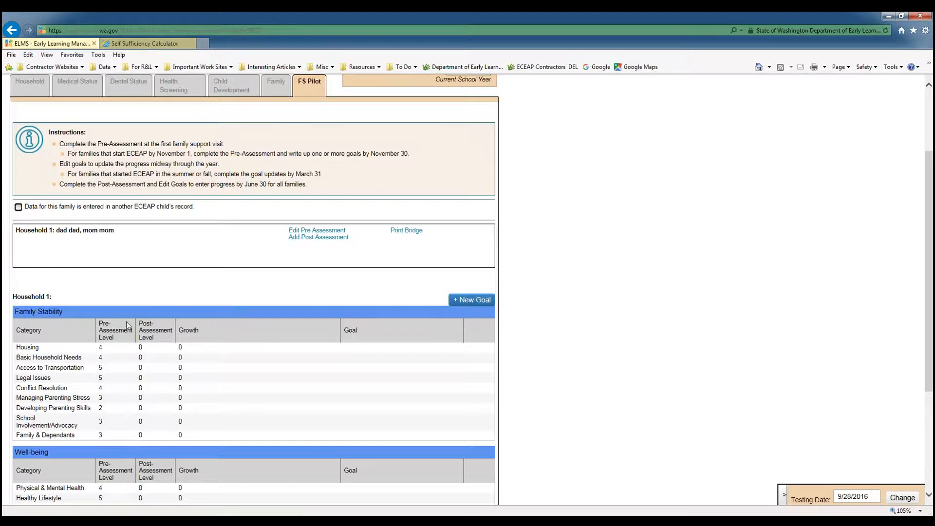
{"action": "scroll", "coordinate": [121, 328], "scroll_direction": "down", "scroll_amount": 2}
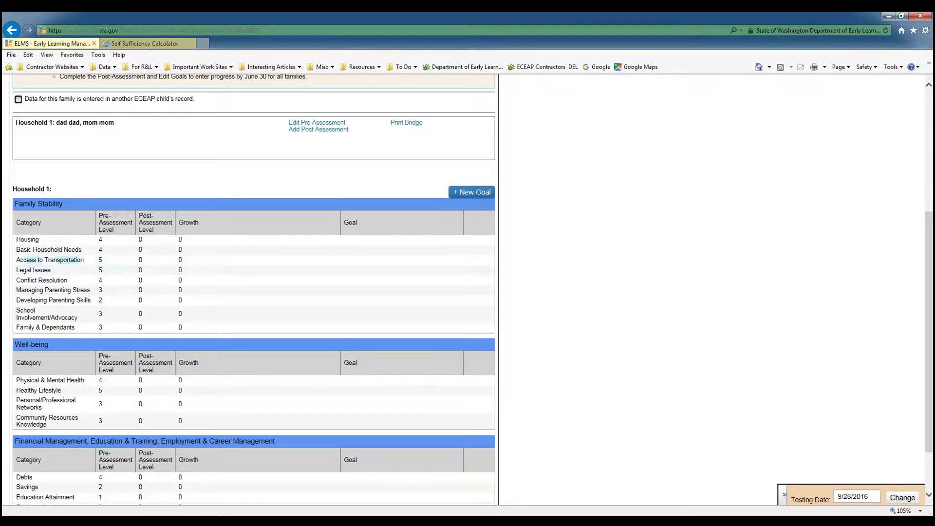
{"action": "scroll", "coordinate": [102, 331], "scroll_direction": "down", "scroll_amount": 2}
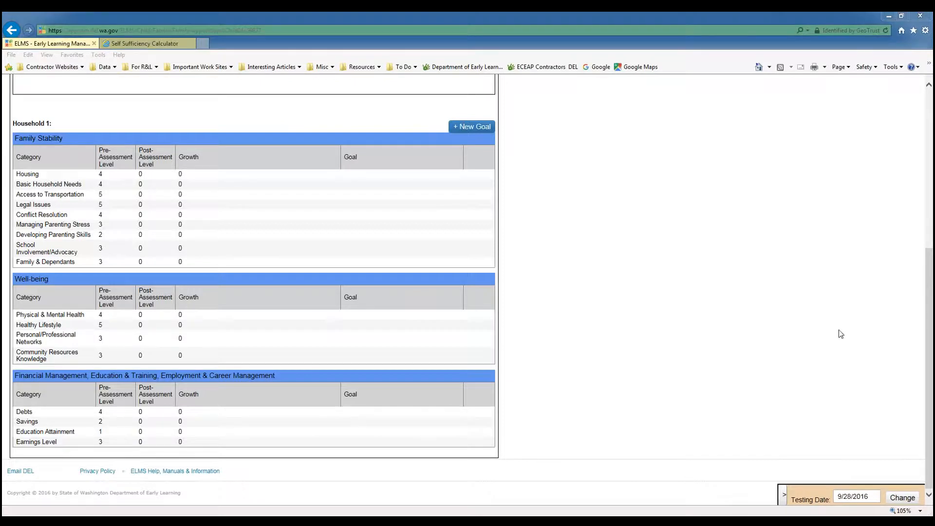
{"action": "left_click", "coordinate": [515, 204]}
{"action": "scroll", "coordinate": [515, 203], "scroll_direction": "up", "scroll_amount": 5}
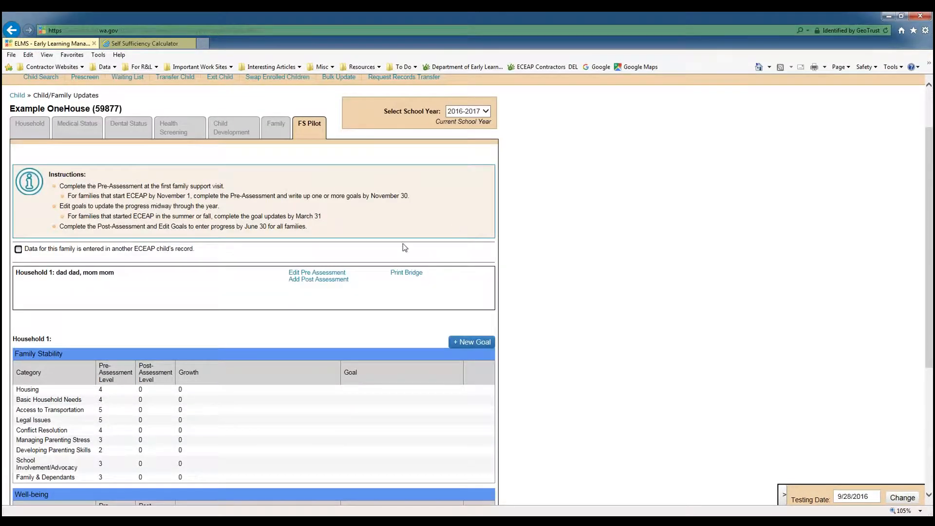
Open the household's Bridge to Financial Security PDF to view it.
{"action": "left_click", "coordinate": [406, 275]}
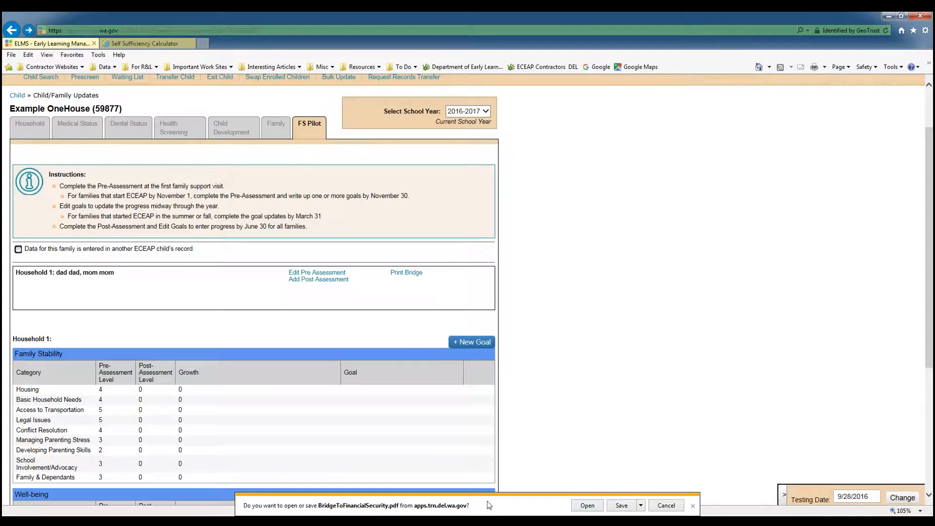
{"action": "left_click", "coordinate": [582, 507]}
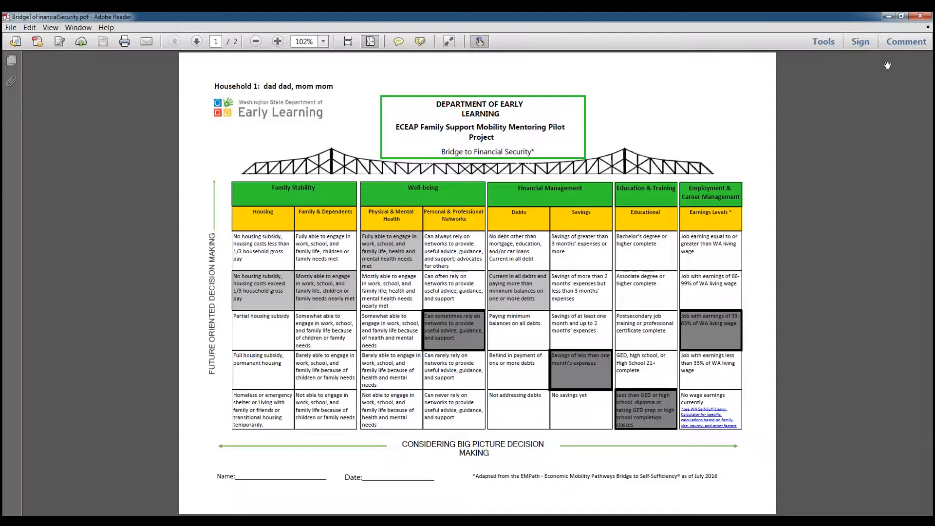
{"action": "left_click", "coordinate": [888, 18]}
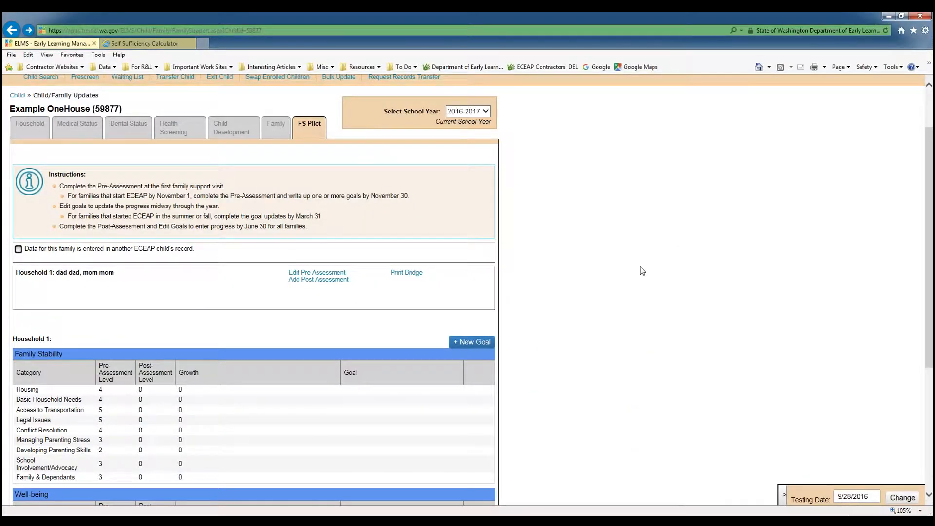
Create a new goal with the Major SMART Goal "Start GED classes".
{"action": "scroll", "coordinate": [642, 270], "scroll_direction": "down", "scroll_amount": 2}
{"action": "scroll", "coordinate": [642, 271], "scroll_direction": "down", "scroll_amount": 2}
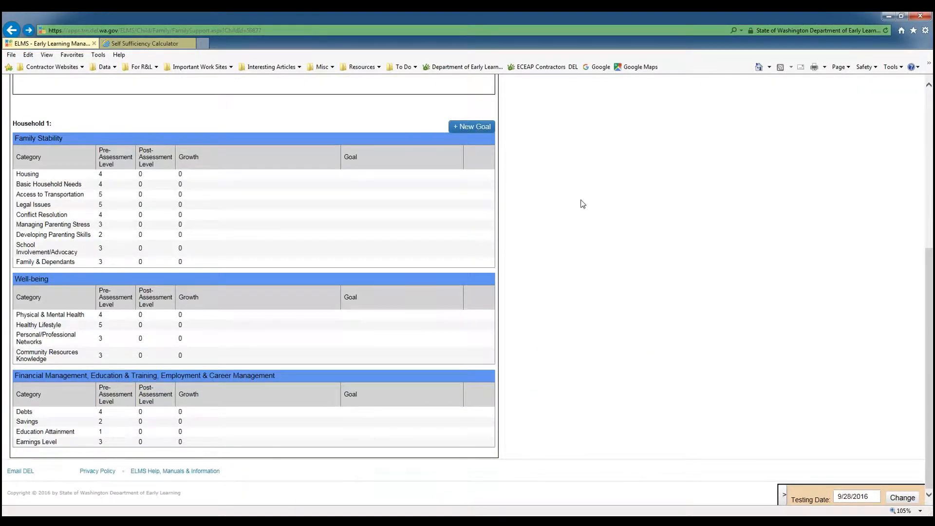
{"action": "left_click", "coordinate": [473, 128]}
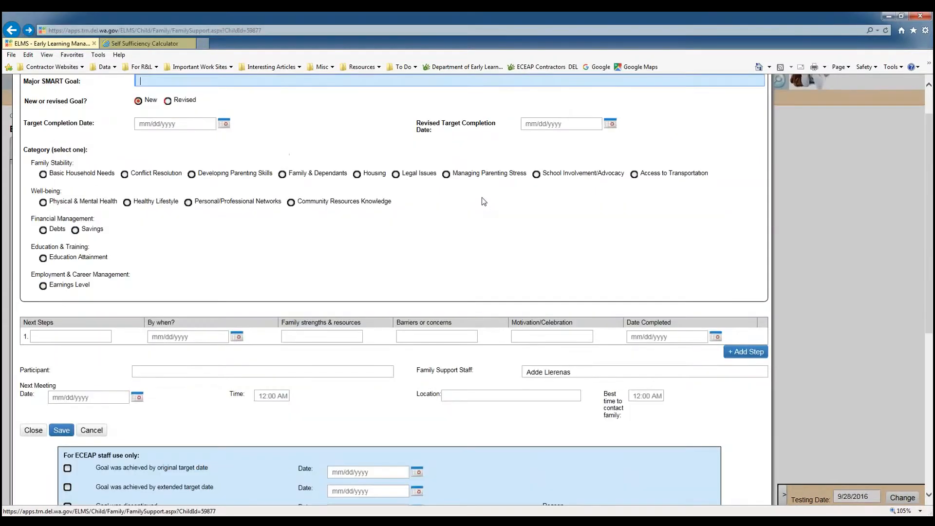
{"action": "scroll", "coordinate": [439, 199], "scroll_direction": "up", "scroll_amount": 1}
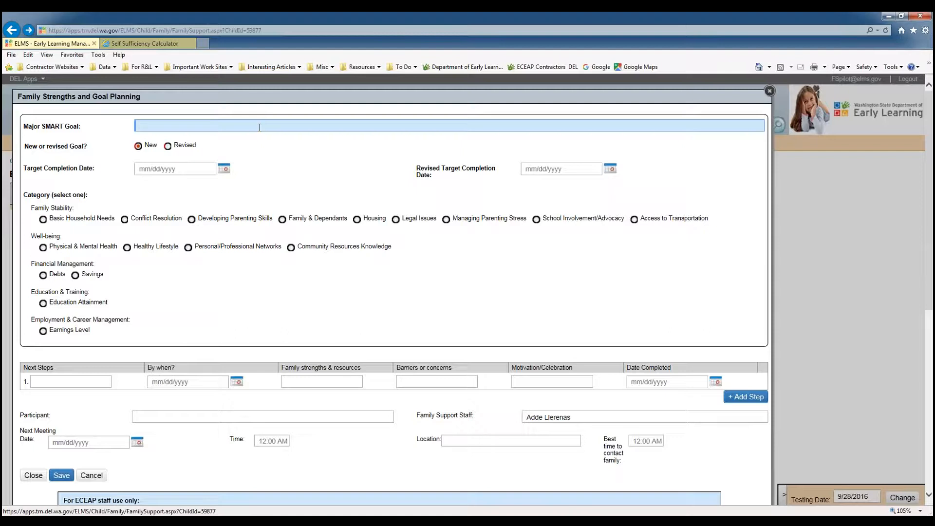
{"action": "type", "text": "Start GED classes"}
Set the goal's target completion date to 11/30/2016 and its category to Education Attainment.
{"action": "left_click", "coordinate": [224, 169]}
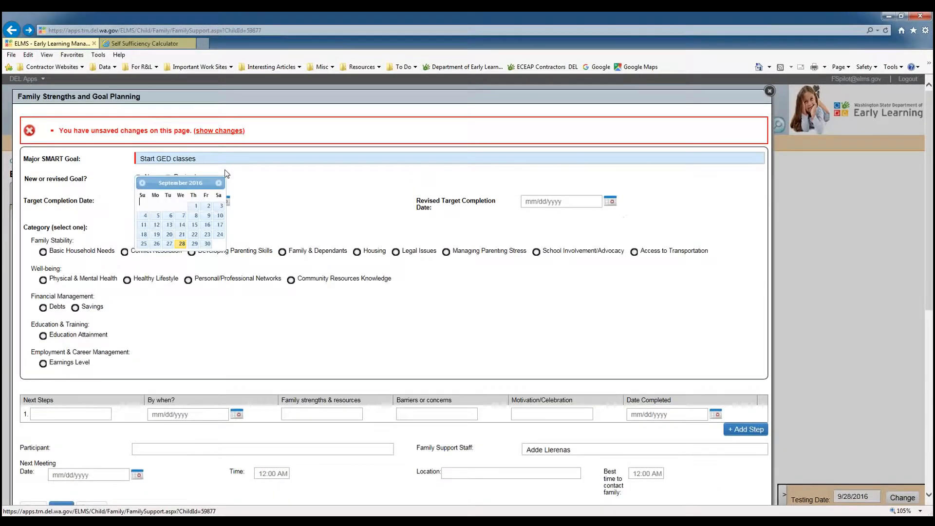
{"action": "left_click", "coordinate": [220, 185]}
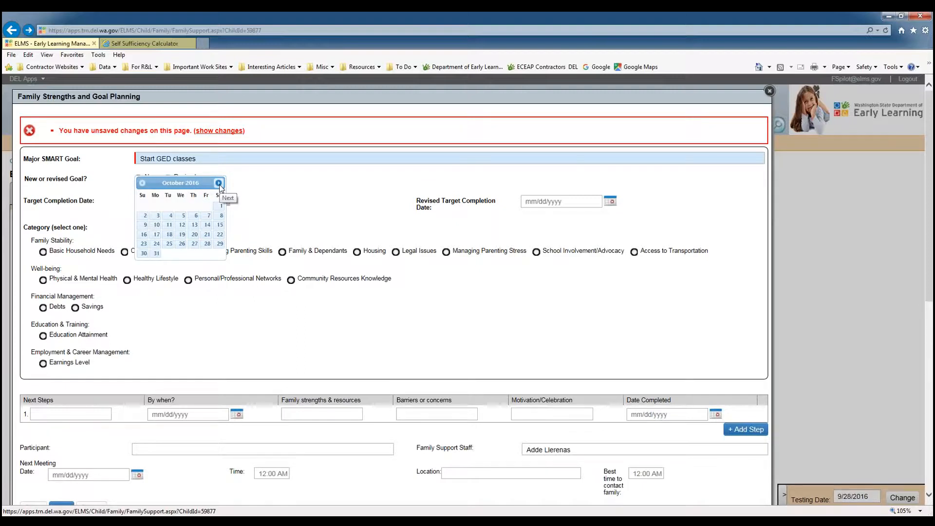
{"action": "left_click", "coordinate": [219, 184]}
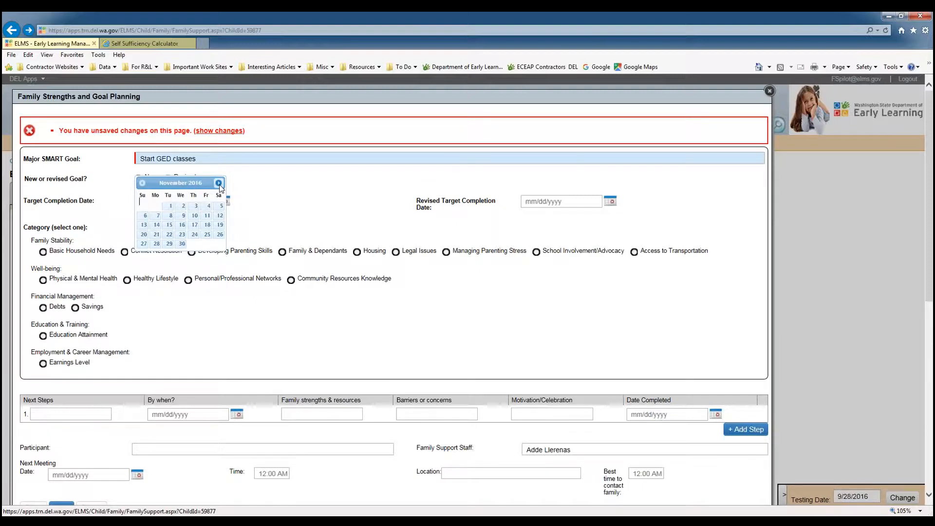
{"action": "left_click", "coordinate": [182, 244]}
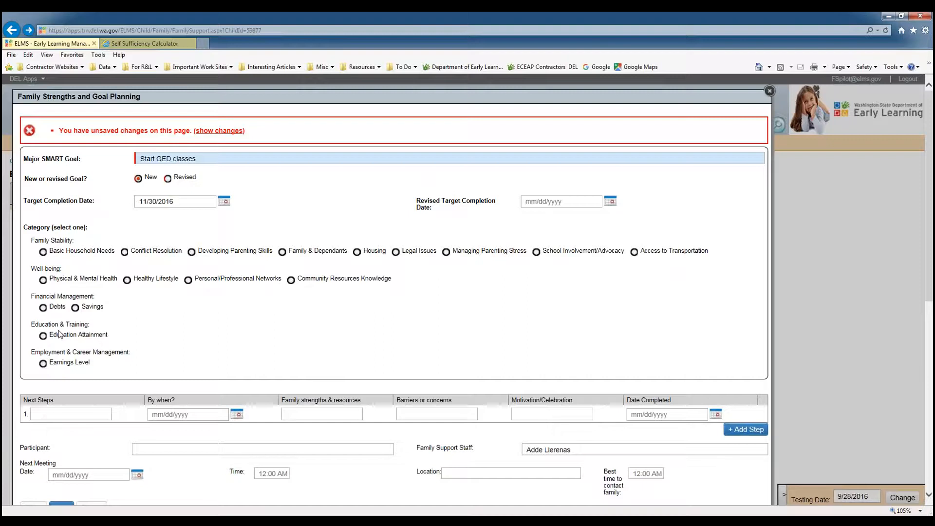
{"action": "left_click", "coordinate": [43, 337]}
Enter the first next step: talk to the GED prep center staff, with their phone number, about enrolling in classes.
{"action": "scroll", "coordinate": [73, 339], "scroll_direction": "down", "scroll_amount": 3}
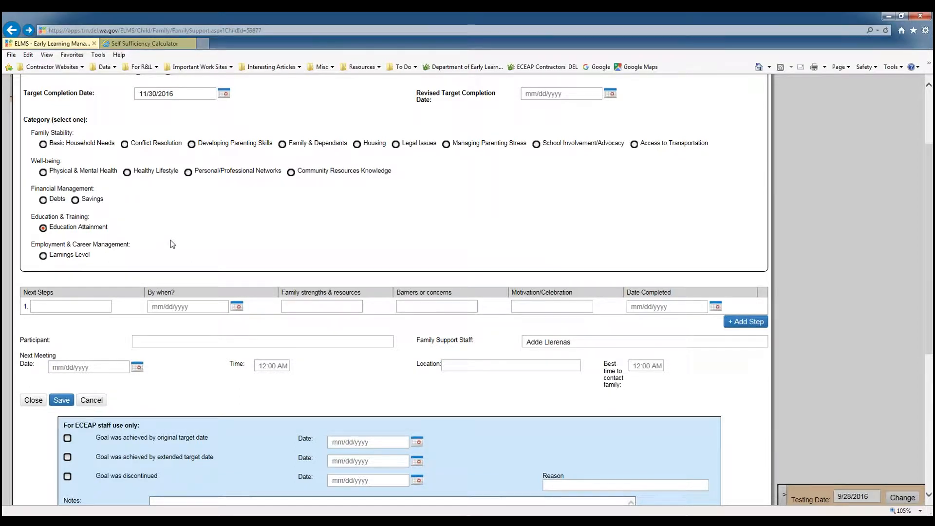
{"action": "scroll", "coordinate": [173, 244], "scroll_direction": "down", "scroll_amount": 3}
{"action": "left_click", "coordinate": [70, 198]}
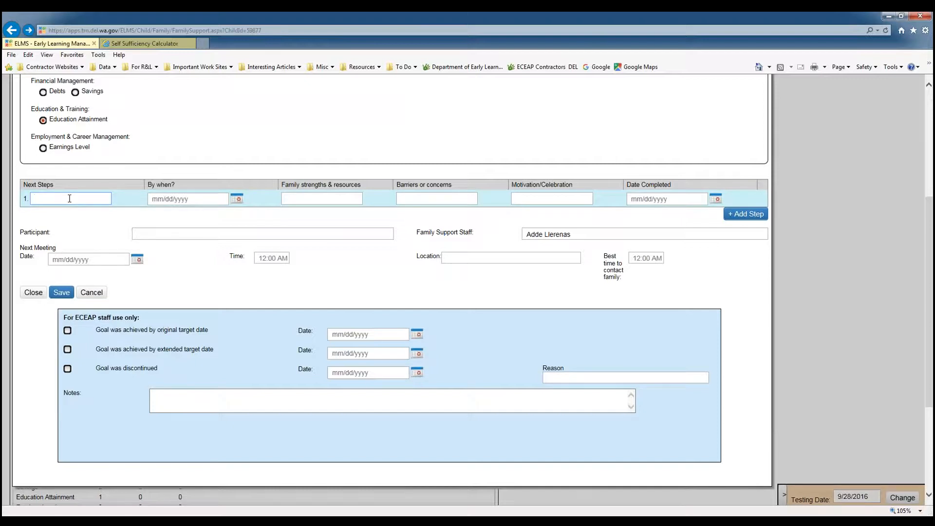
{"action": "type", "text": "Talk"}
{"action": "type", "text": " to the GED pre"}
{"action": "type", "text": "p center st"}
{"action": "type", "text": "aff"}
{"action": "type", "text": " (53"}
{"action": "type", "text": "3-46"}
{"action": "type", "text": "00)"}
{"action": "type", "text": " to see wha"}
{"action": "type", "text": "t "}
{"action": "type", "text": "I need t"}
{"action": "type", "text": "o do to enrol"}
{"action": "type", "text": "l in classes"}
{"action": "type", "text": "."}
Set the first step's deadline to 10/14/2016 and its family strength to "I have a friend that just did the same thing".
{"action": "left_click", "coordinate": [236, 198]}
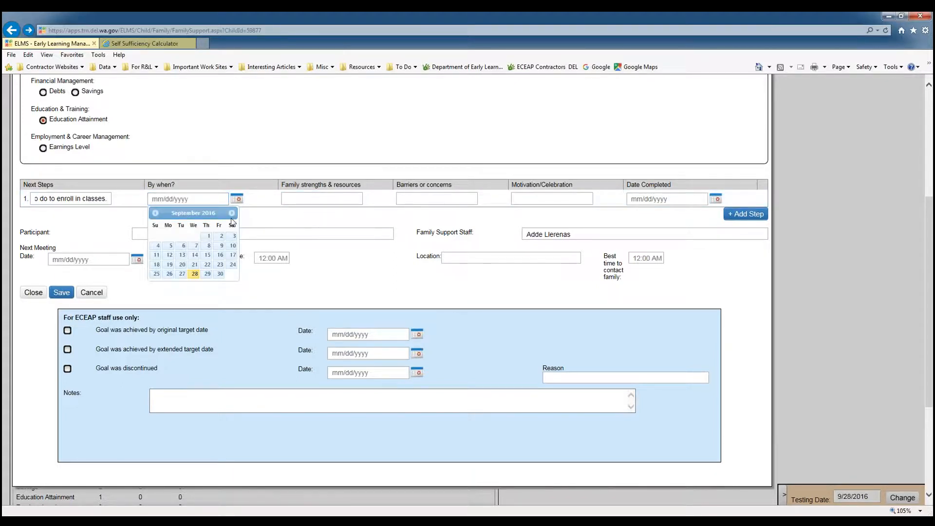
{"action": "left_click", "coordinate": [232, 214]}
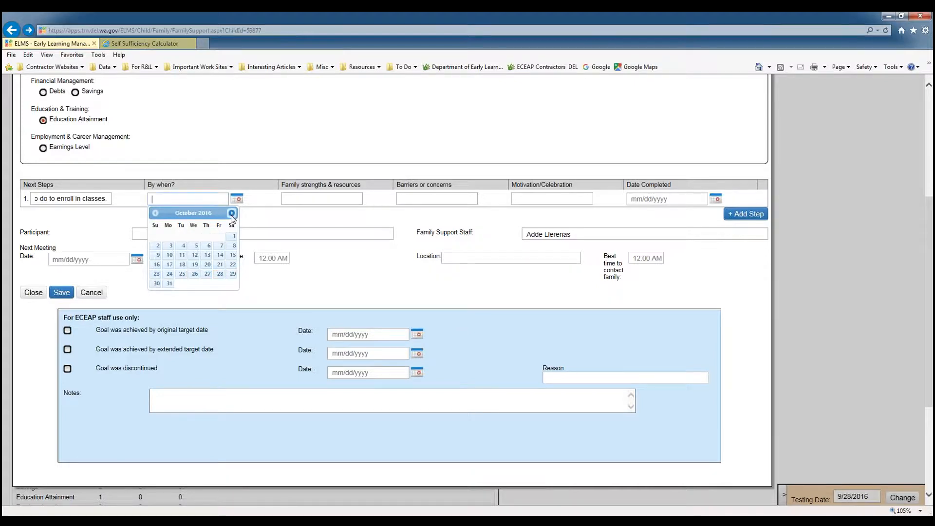
{"action": "left_click", "coordinate": [220, 256]}
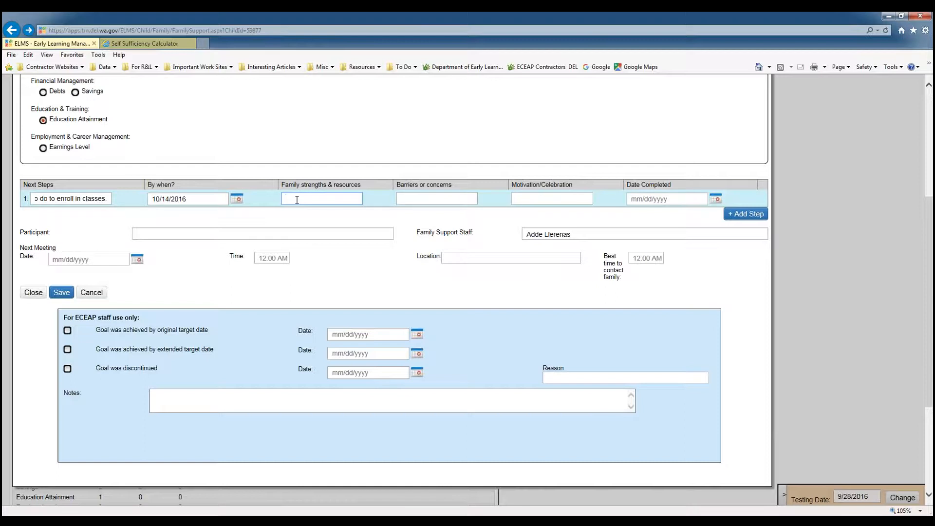
{"action": "type", "text": "I have a fri"}
{"action": "type", "text": "end tha"}
{"action": "type", "text": "t just did the sa"}
{"action": "type", "text": "me thing"}
{"action": "left_click", "coordinate": [447, 199]}
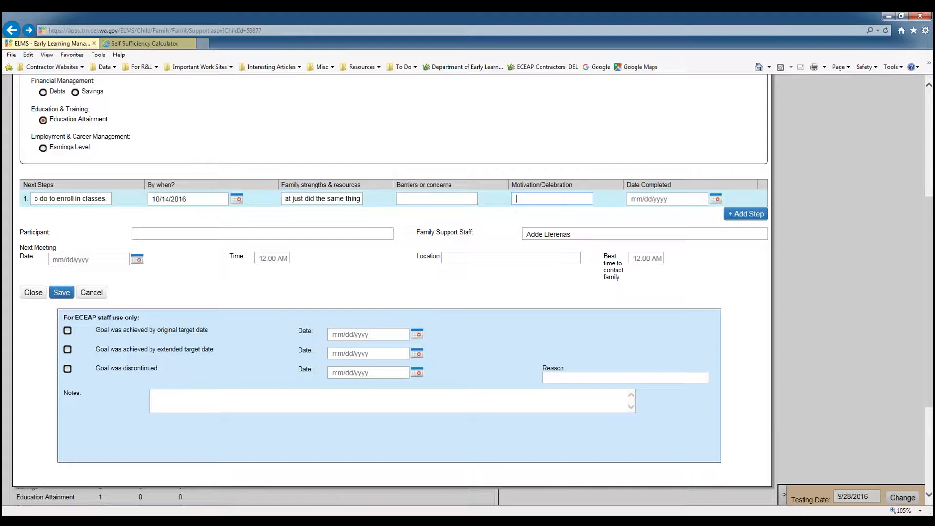
Add a second next step, "Ask about financial assistance".
{"action": "left_click", "coordinate": [747, 214]}
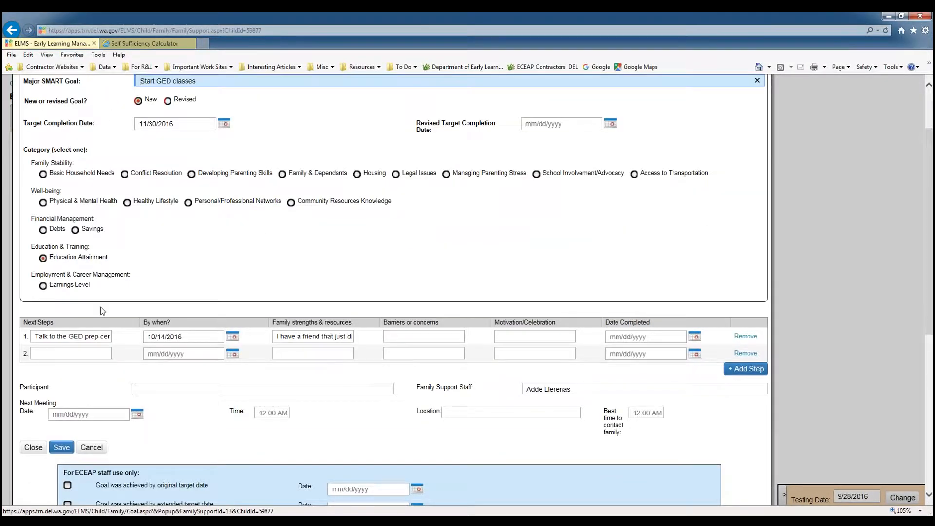
{"action": "scroll", "coordinate": [102, 307], "scroll_direction": "down", "scroll_amount": 2}
{"action": "left_click", "coordinate": [71, 245]}
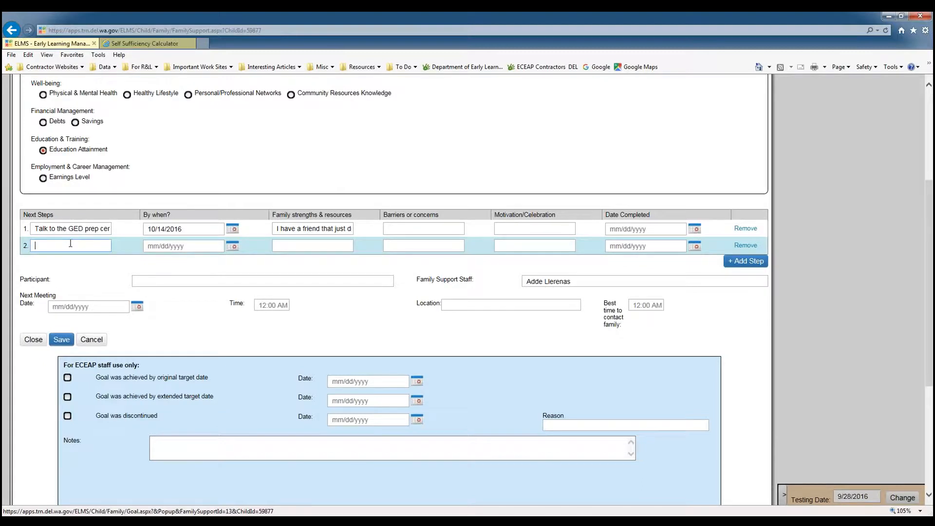
{"action": "type", "text": "Ask about"}
{"action": "type", "text": " financial a"}
{"action": "type", "text": "ssistance"}
{"action": "key", "text": "Tab"}
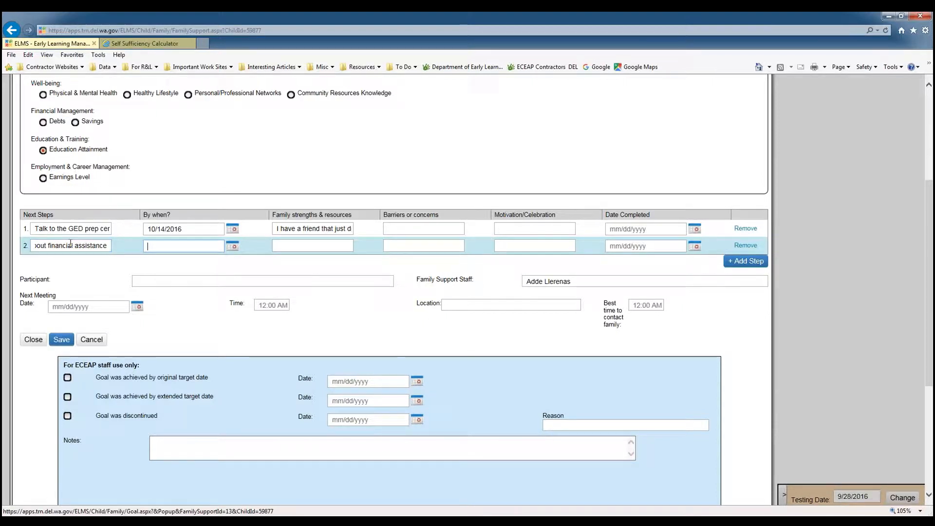
Set the second step's deadline to 10/14/2016.
{"action": "left_click", "coordinate": [232, 246]}
{"action": "left_click", "coordinate": [227, 261]}
{"action": "left_click", "coordinate": [215, 302]}
{"action": "left_click", "coordinate": [285, 246]}
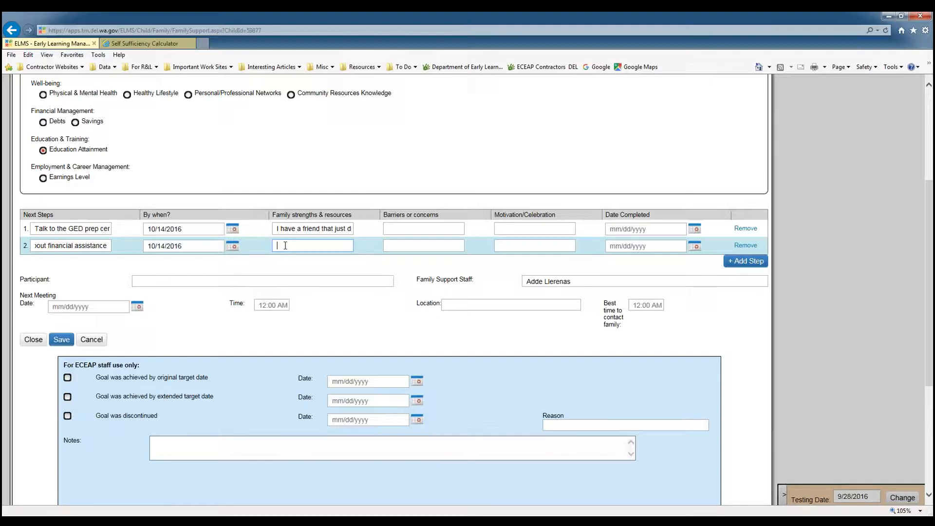
Set the second step's family strength to "I know that there is assistance available if needed".
{"action": "type", "text": "I knows"}
{"action": "key", "text": "BackSpace"}
{"action": "type", "text": "that there is asss"}
{"action": "key", "text": "BackSpace"}
{"action": "type", "text": "istance av"}
{"action": "type", "text": "ailable if neede"}
{"action": "type", "text": "d"}
{"action": "key", "text": "Tab"}
Enter the second step's barrier "Do not like asking for help with money" and motivation "If it will help me get a job in a few year, I can do it".
{"action": "type", "text": "Do not like ask"}
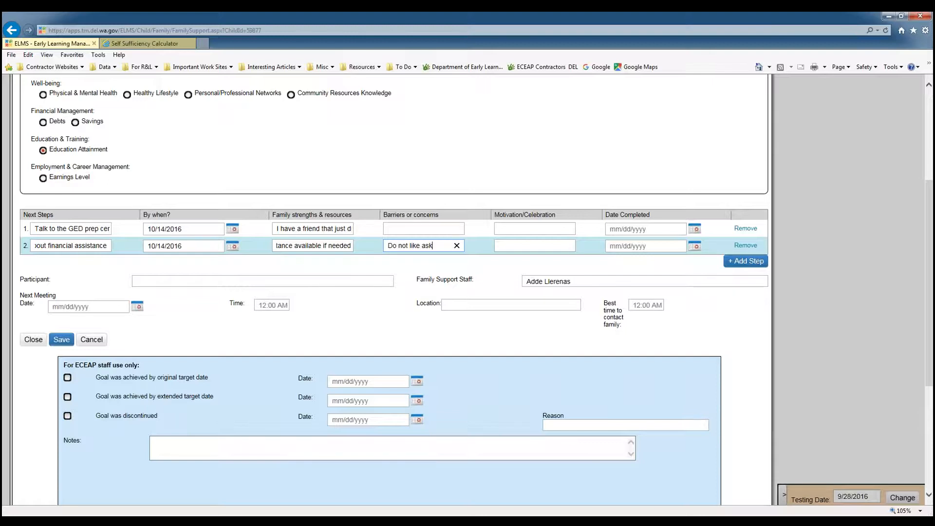
{"action": "type", "text": "ing for help with money"}
{"action": "key", "text": "Tab"}
{"action": "type", "text": "If it will"}
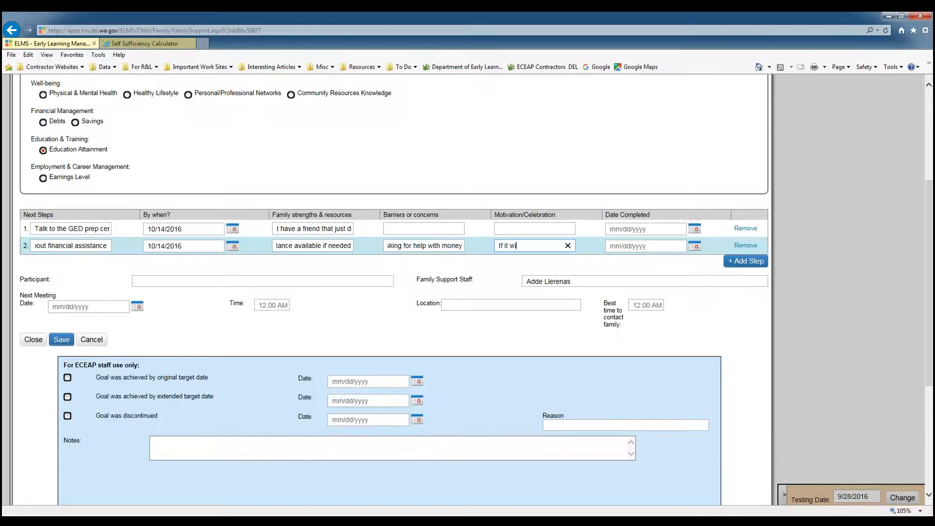
{"action": "type", "text": " help me get a job inb"}
{"action": "key", "text": "BackSpace"}
{"action": "type", "text": "a few year, I can do it"}
Add a third next step, "Sign up for clsses".
{"action": "left_click", "coordinate": [738, 267]}
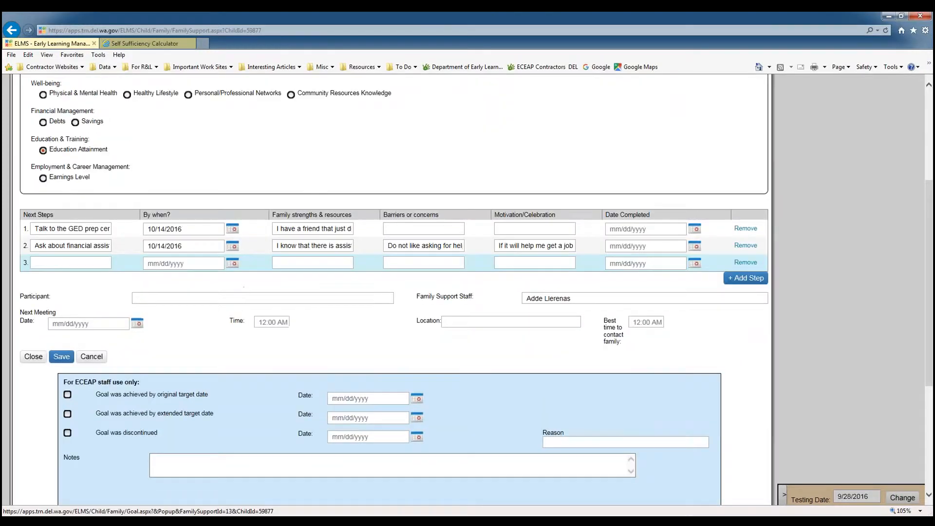
{"action": "left_click", "coordinate": [75, 371]}
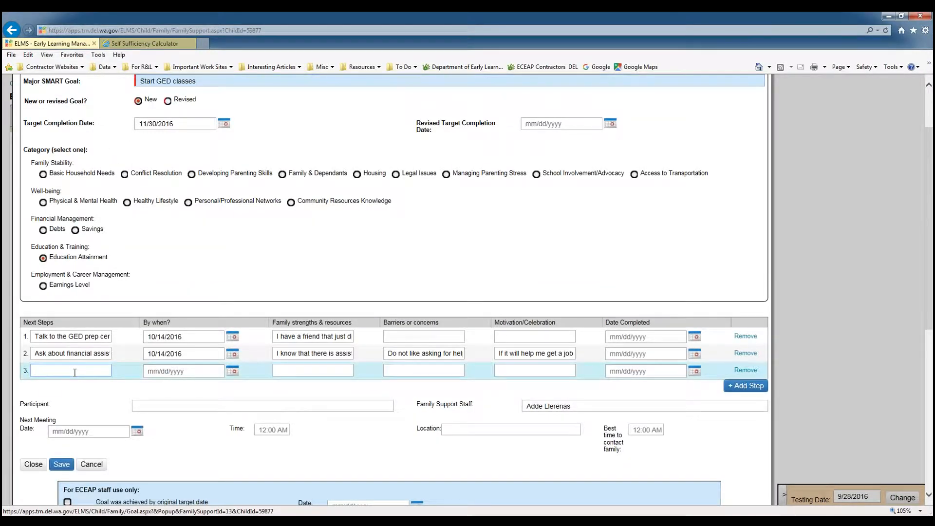
{"action": "type", "text": "gn up for "}
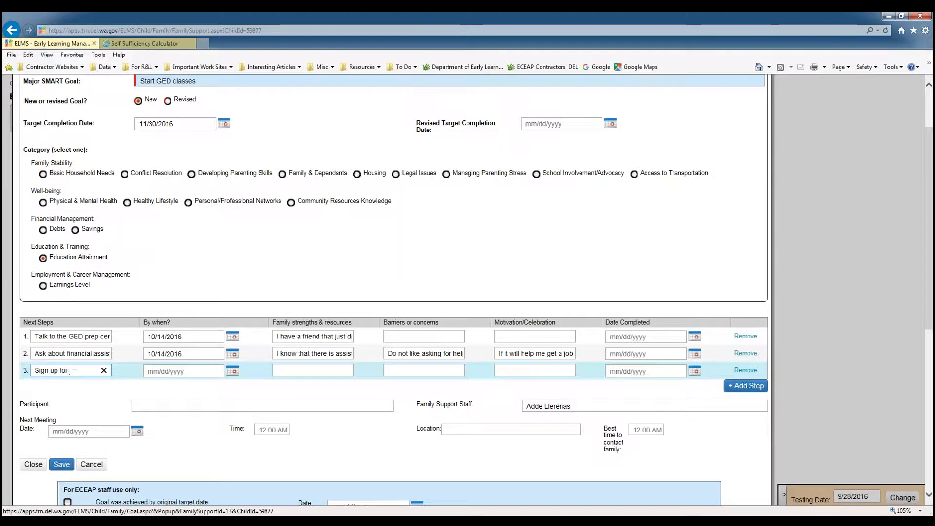
{"action": "type", "text": "clsses"}
Set the third step's deadline to 11/04/2016 using the date picker.
{"action": "left_click", "coordinate": [231, 372]}
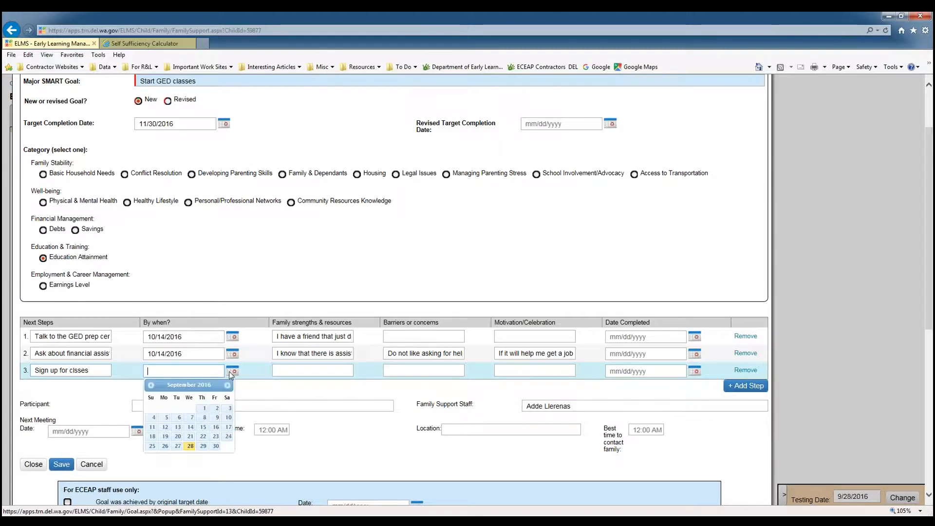
{"action": "left_click", "coordinate": [229, 387]}
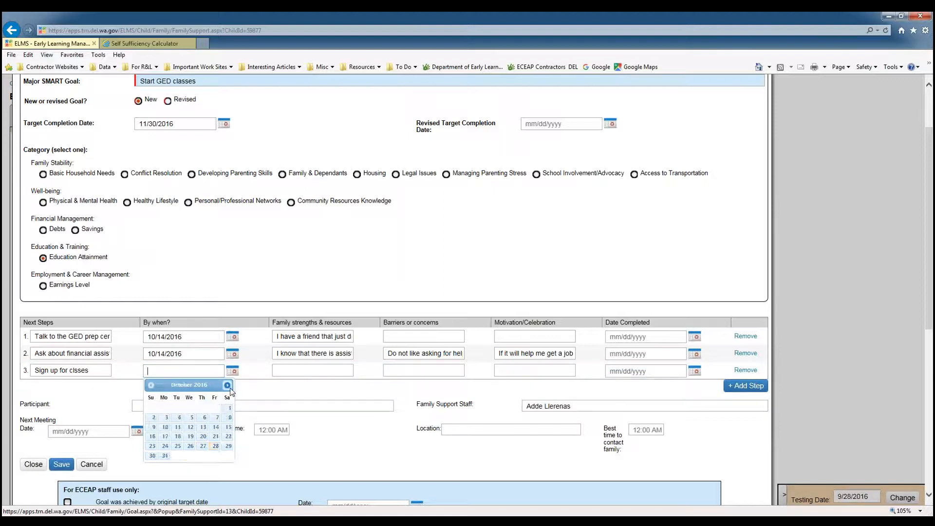
{"action": "left_click", "coordinate": [229, 387]}
{"action": "left_click", "coordinate": [217, 408]}
Set the third step's family strength to "I actually really liked a few classes in high school".
{"action": "left_click", "coordinate": [294, 370]}
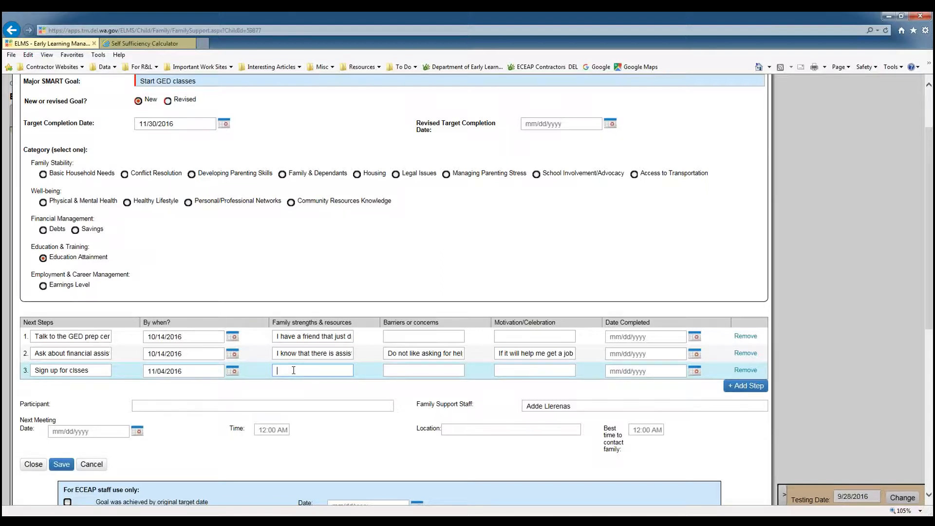
{"action": "type", "text": "actual"}
{"action": "type", "text": "ly relly liked a few"}
{"action": "type", "text": " classes in hi"}
{"action": "type", "text": "gh school"}
{"action": "key", "text": "Tab"}
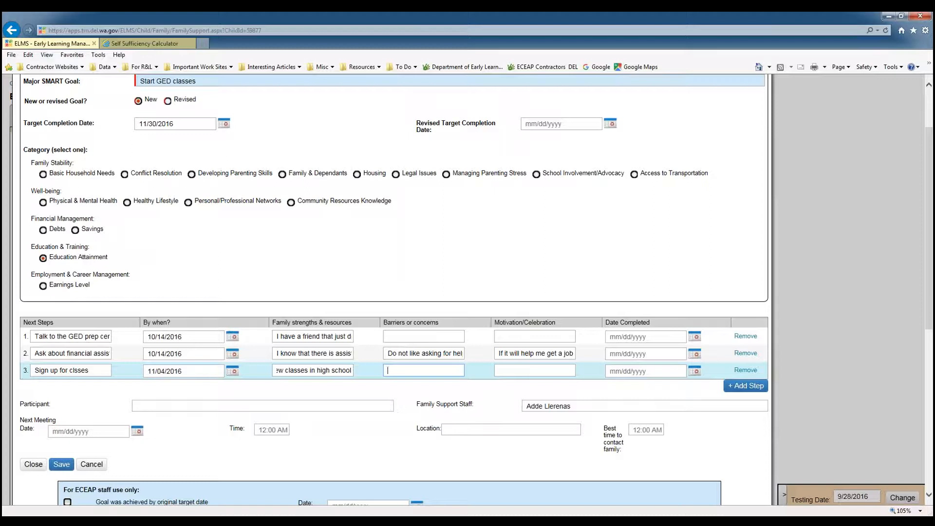
Enter the third step's barrier "I don't want to feel like I'm the oldest one there" and motivation "This will help me get a job when my children are in school full time".
{"action": "type", "text": "I don't want to "}
{"action": "type", "text": "feel like I'm the old"}
{"action": "type", "text": "est one there"}
{"action": "key", "text": "Tab"}
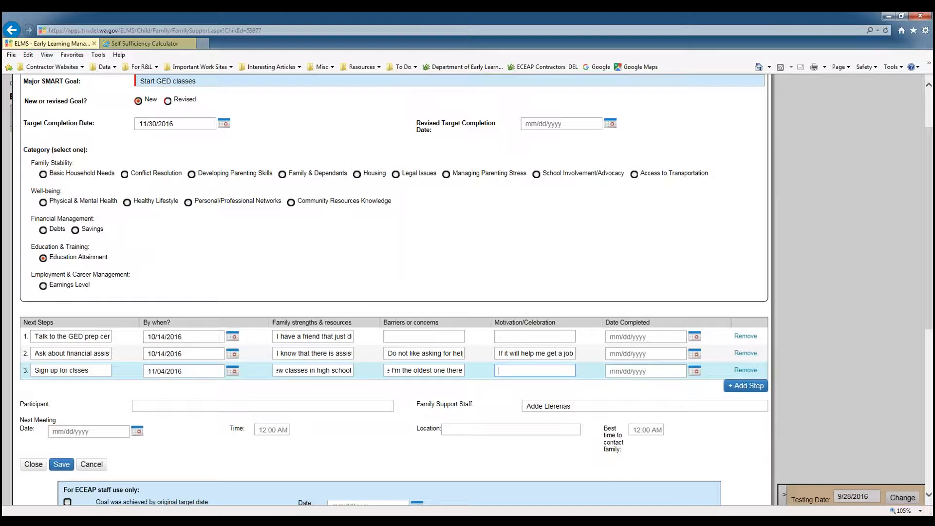
{"action": "type", "text": "This will help"}
{"action": "type", "text": " me get a job"}
{"action": "type", "text": " when my children"}
{"action": "type", "text": " are in school"}
{"action": "type", "text": " full time"}
Enter the participant's name and set the next meeting date to 10/17/2016.
{"action": "left_click", "coordinate": [188, 404]}
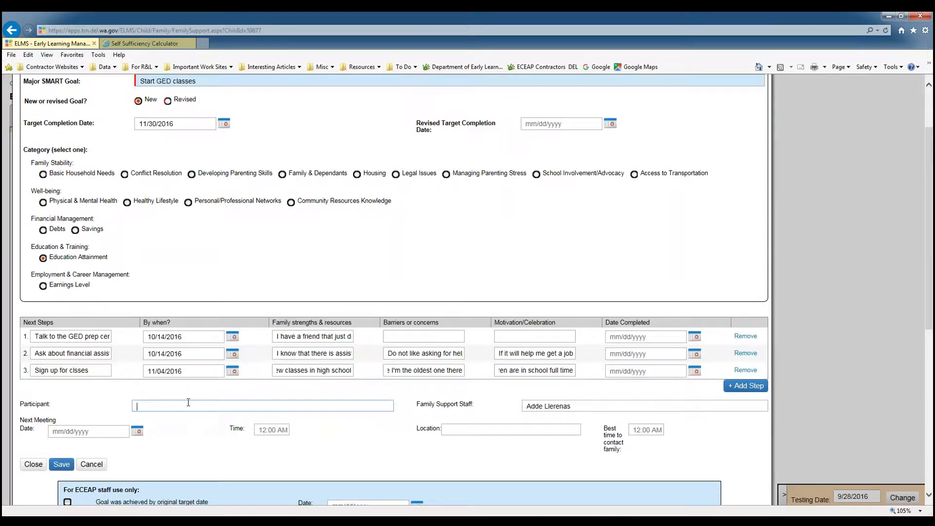
{"action": "type", "text": "Mom Mom"}
{"action": "scroll", "coordinate": [167, 333], "scroll_direction": "down", "scroll_amount": 3}
{"action": "left_click", "coordinate": [135, 324]}
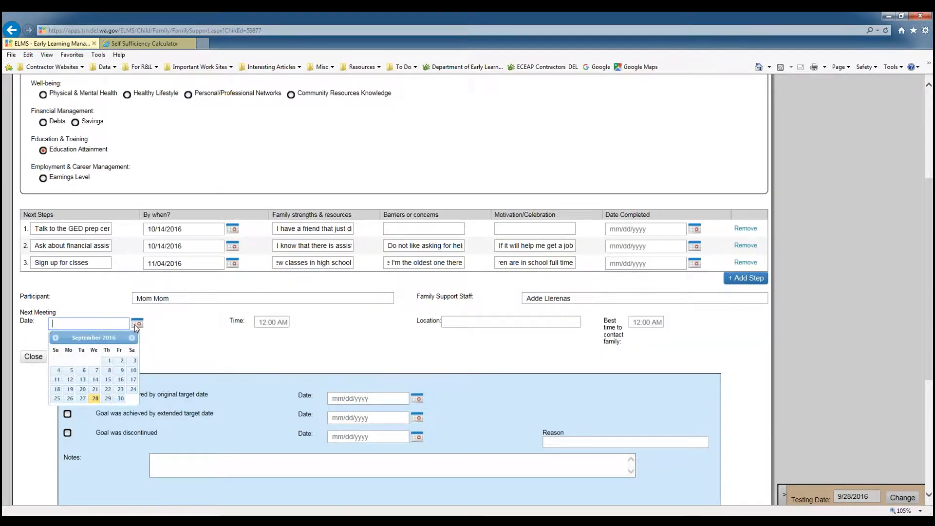
{"action": "left_click", "coordinate": [135, 340]}
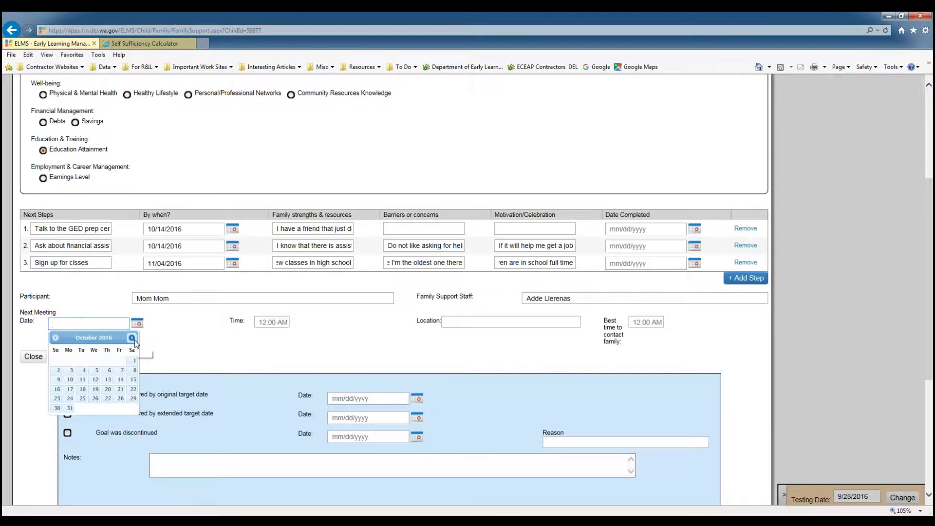
{"action": "left_click", "coordinate": [70, 390]}
Set the next meeting time to 10:00 AM and the location to Home.
{"action": "left_click", "coordinate": [267, 323]}
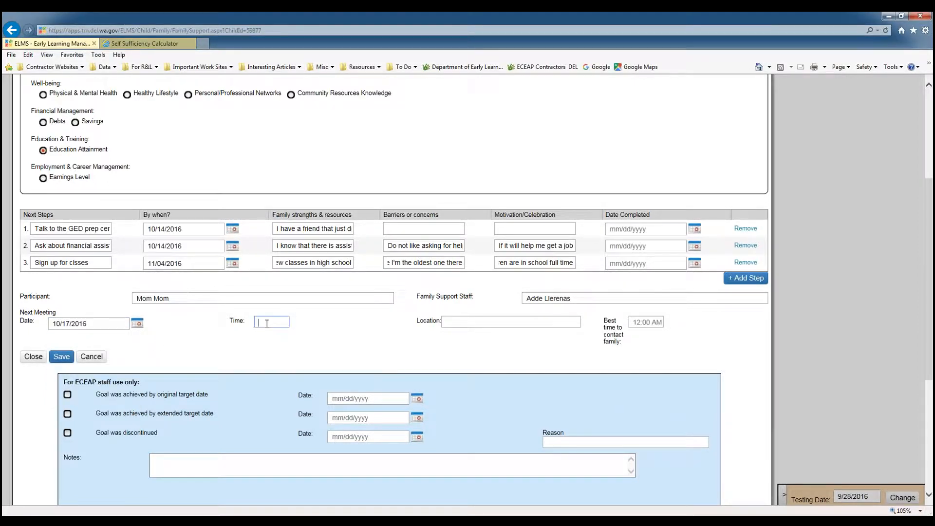
{"action": "type", "text": "10:00am"}
{"action": "left_click", "coordinate": [468, 322]}
{"action": "type", "text": "Hom"}
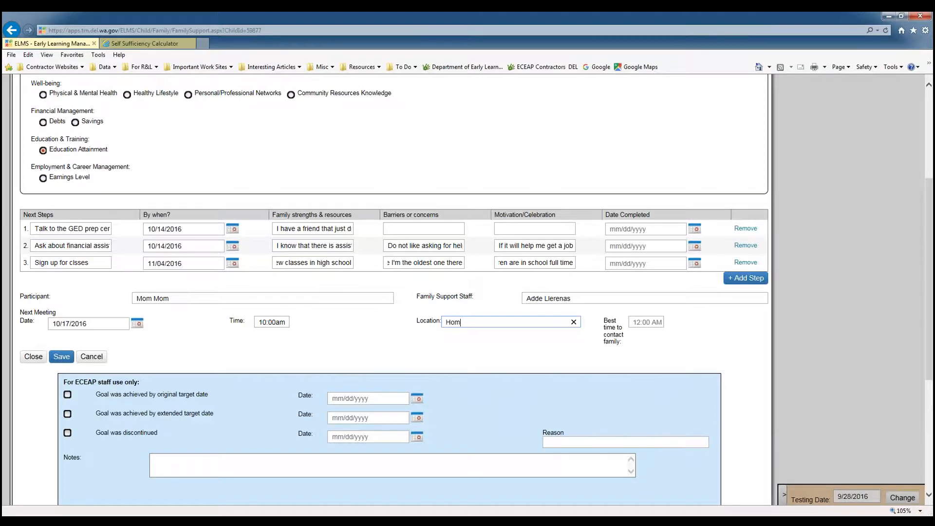
Set the best time to contact the family to 10:00 AM and save the goal.
{"action": "left_click", "coordinate": [638, 322]}
{"action": "type", "text": "10:00am"}
{"action": "left_click", "coordinate": [61, 356]}
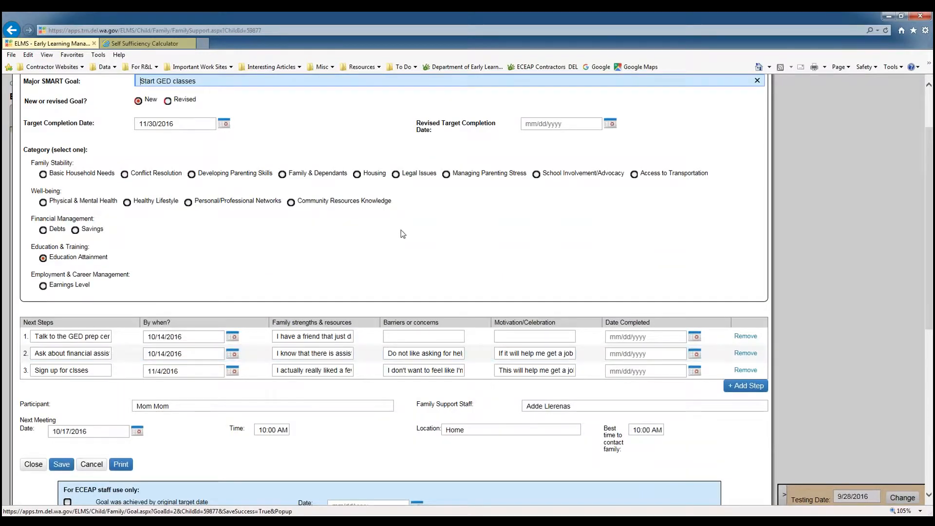
Print the goal and open the generated FamilySupportGoal.pdf.
{"action": "scroll", "coordinate": [402, 234], "scroll_direction": "up", "scroll_amount": 2}
{"action": "scroll", "coordinate": [402, 234], "scroll_direction": "down", "scroll_amount": 2}
{"action": "scroll", "coordinate": [403, 234], "scroll_direction": "down", "scroll_amount": 2}
{"action": "left_click", "coordinate": [119, 325]}
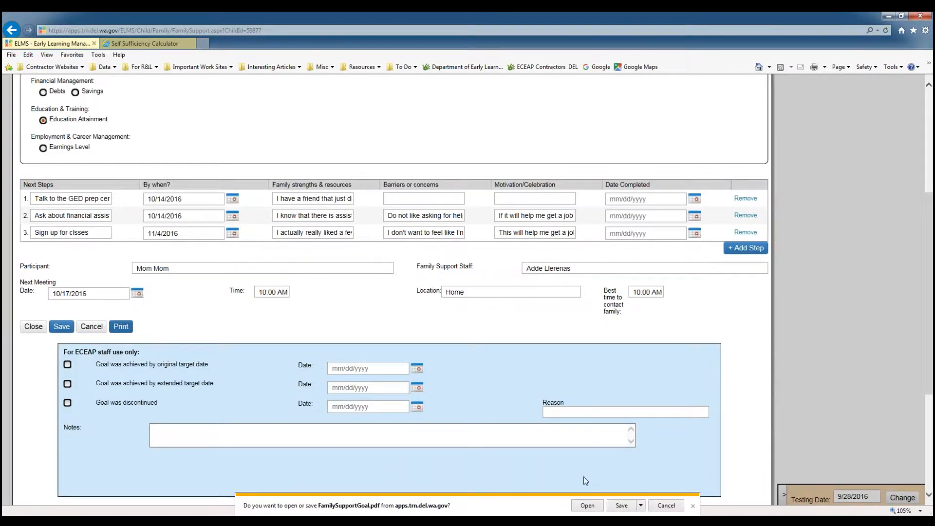
{"action": "left_click", "coordinate": [588, 506]}
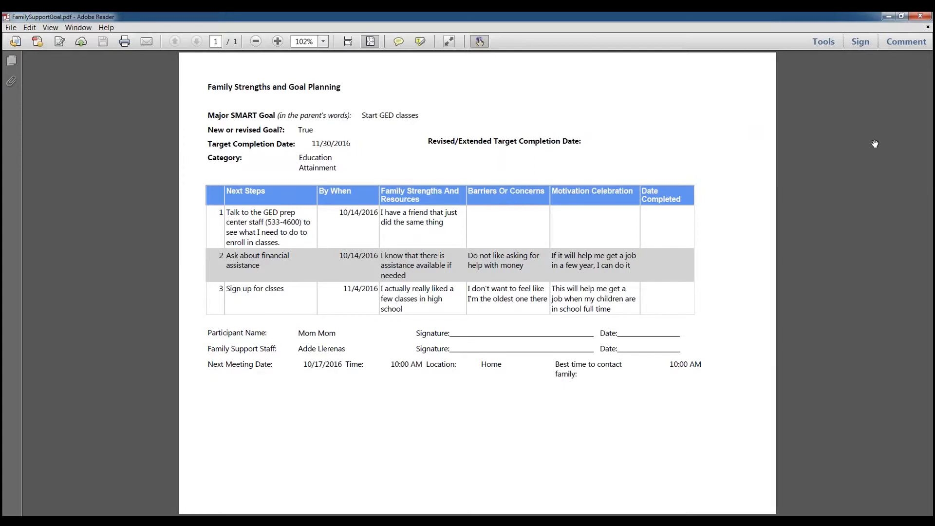
Close the PDF viewer and the goal form.
{"action": "left_click", "coordinate": [888, 16]}
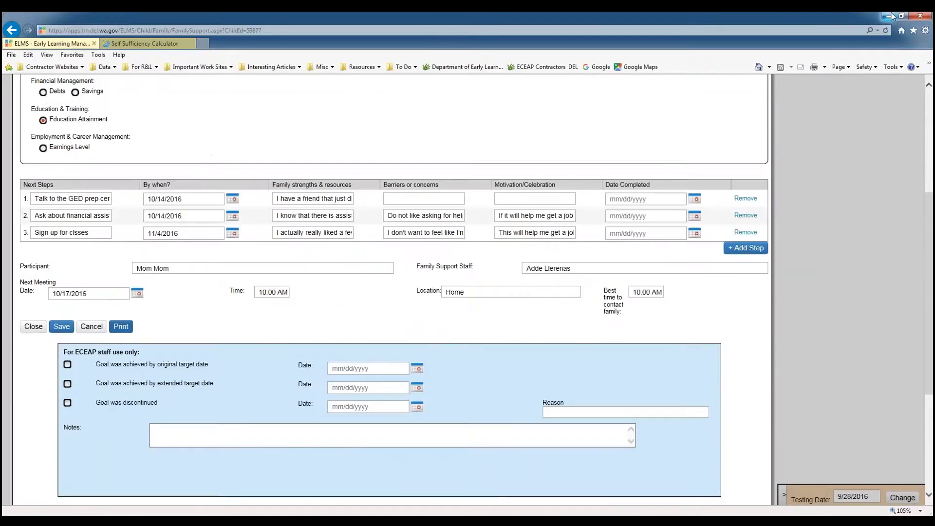
{"action": "scroll", "coordinate": [724, 323], "scroll_direction": "down", "scroll_amount": 3}
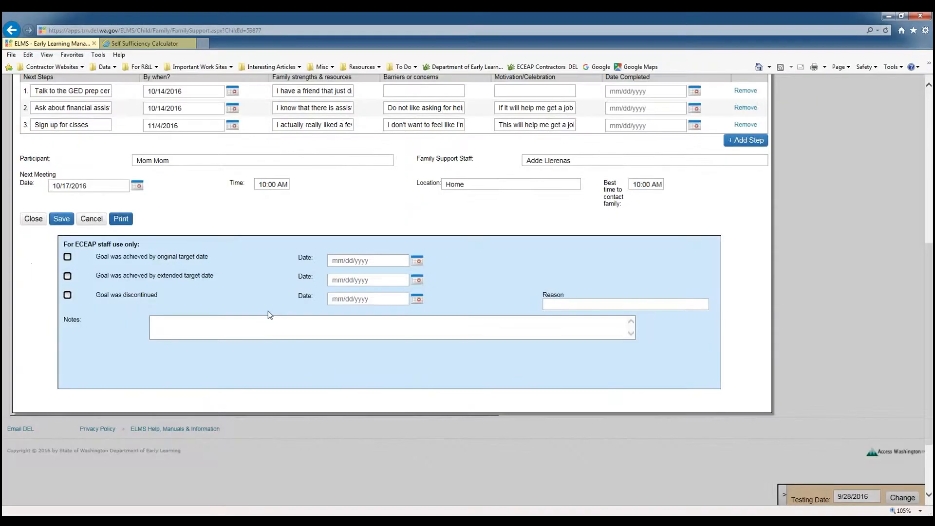
{"action": "left_click", "coordinate": [33, 219]}
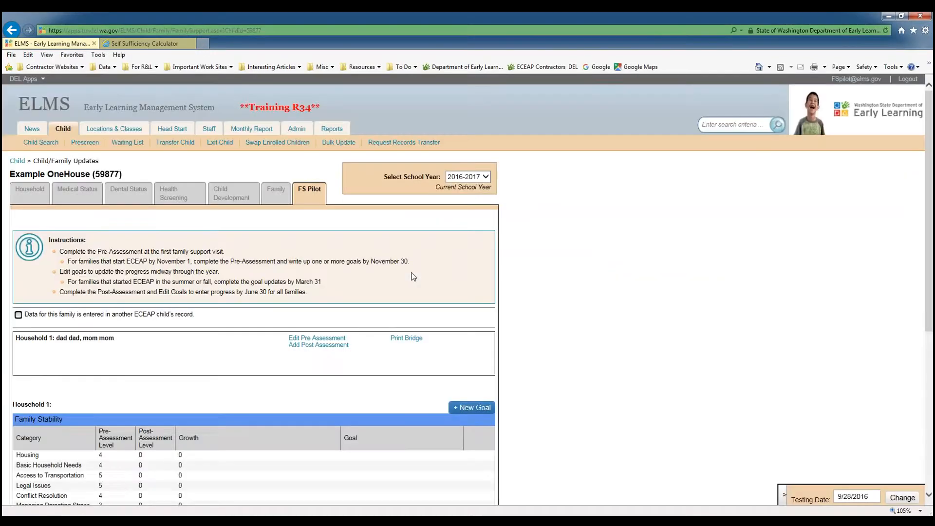
Return from the household's goal summary to the Child Search page.
{"action": "scroll", "coordinate": [413, 277], "scroll_direction": "down", "scroll_amount": 6}
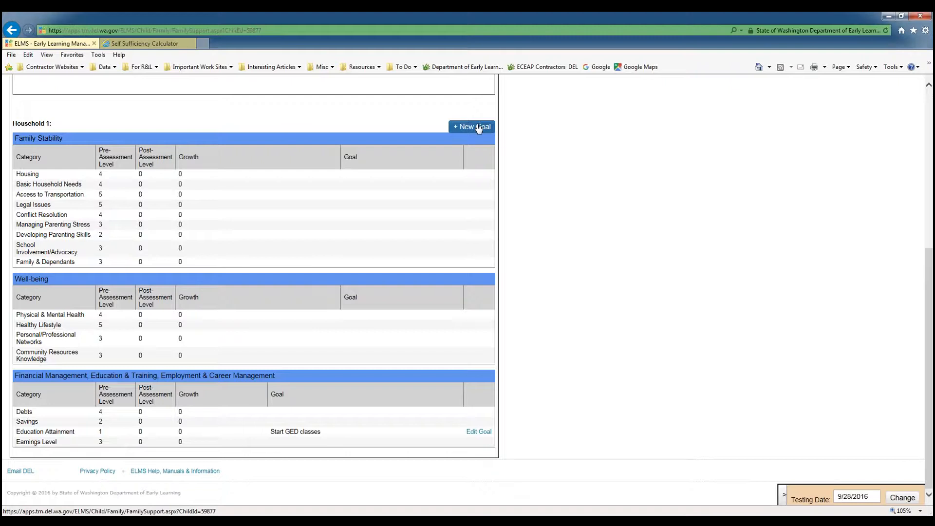
{"action": "scroll", "coordinate": [569, 198], "scroll_direction": "up", "scroll_amount": 5}
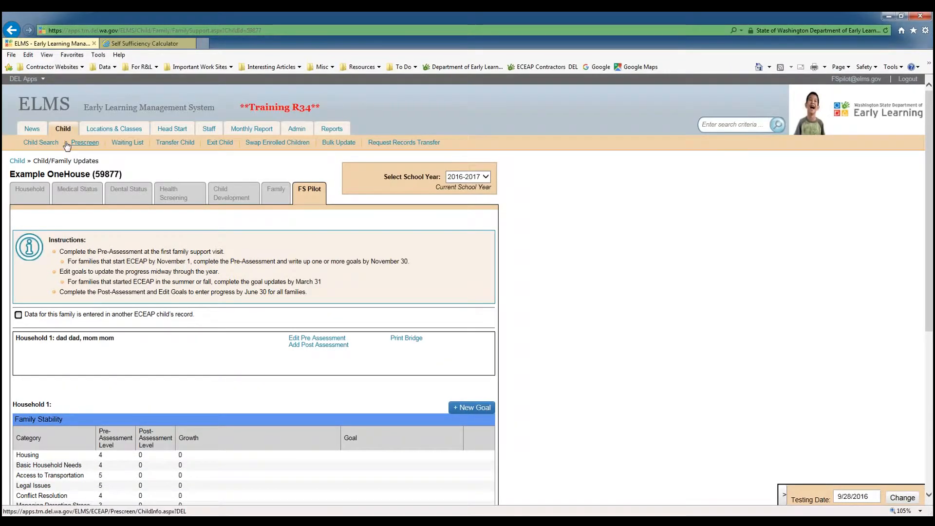
{"action": "left_click", "coordinate": [53, 146]}
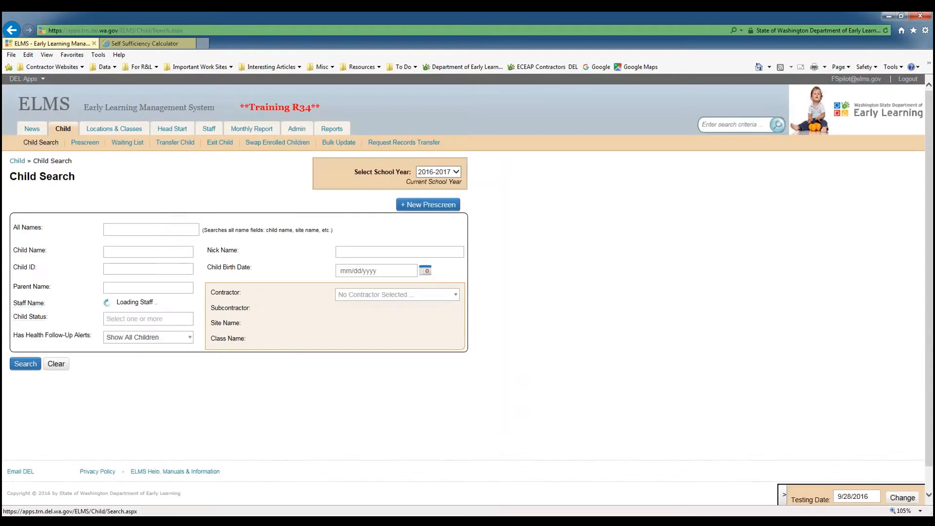
Search for the second example child by child ID and open that child's FS Pilot tab.
{"action": "left_click", "coordinate": [111, 269]}
{"action": "type", "text": "59878"}
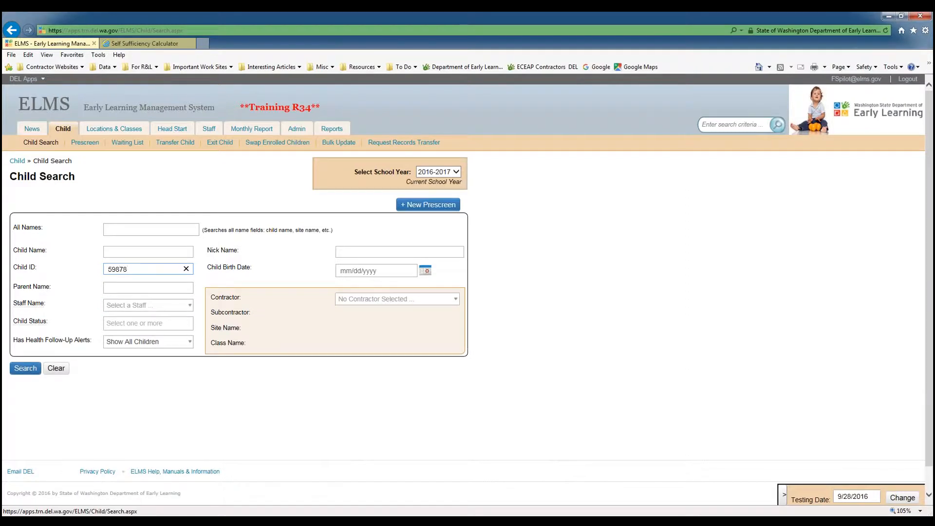
{"action": "left_click", "coordinate": [27, 370]}
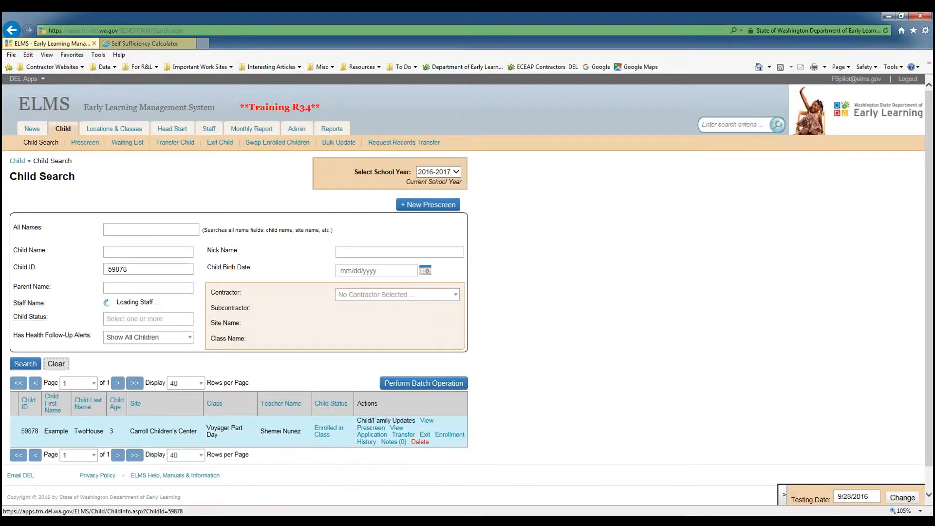
{"action": "left_click", "coordinate": [385, 422]}
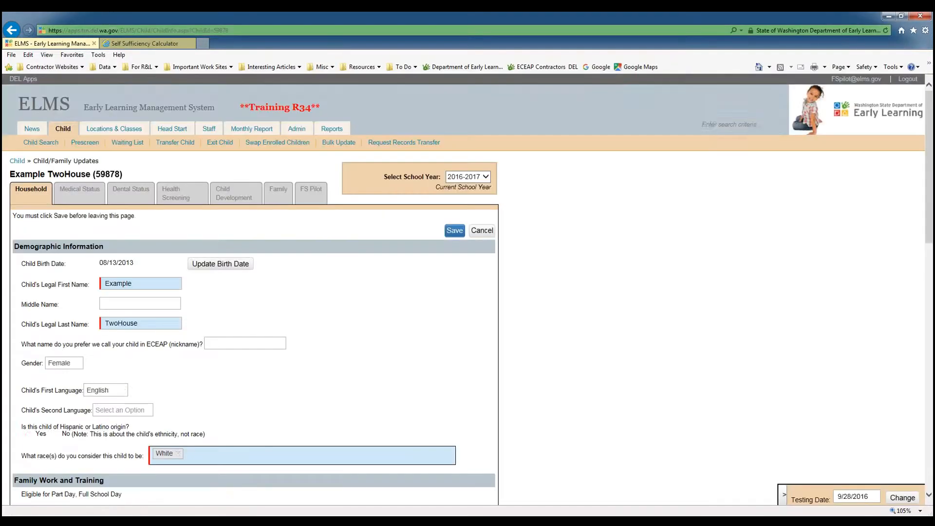
{"action": "left_click", "coordinate": [316, 192]}
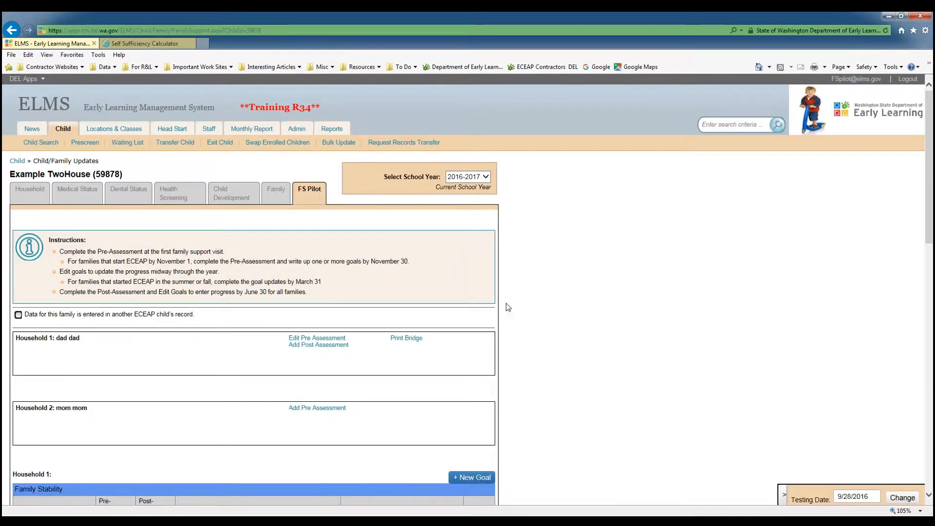
Review the household assessments and goal tables on the FS Pilot tab.
{"action": "scroll", "coordinate": [506, 303], "scroll_direction": "down", "scroll_amount": 3}
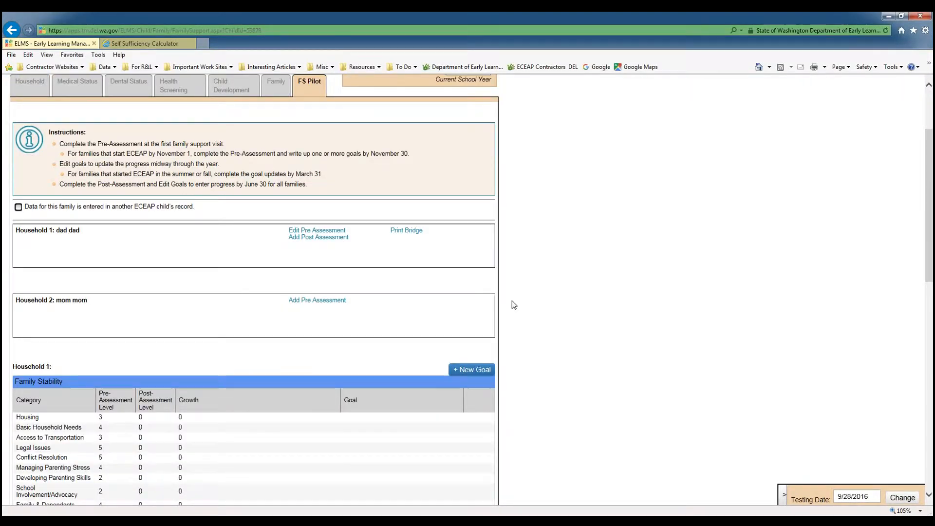
{"action": "scroll", "coordinate": [515, 304], "scroll_direction": "down", "scroll_amount": 3}
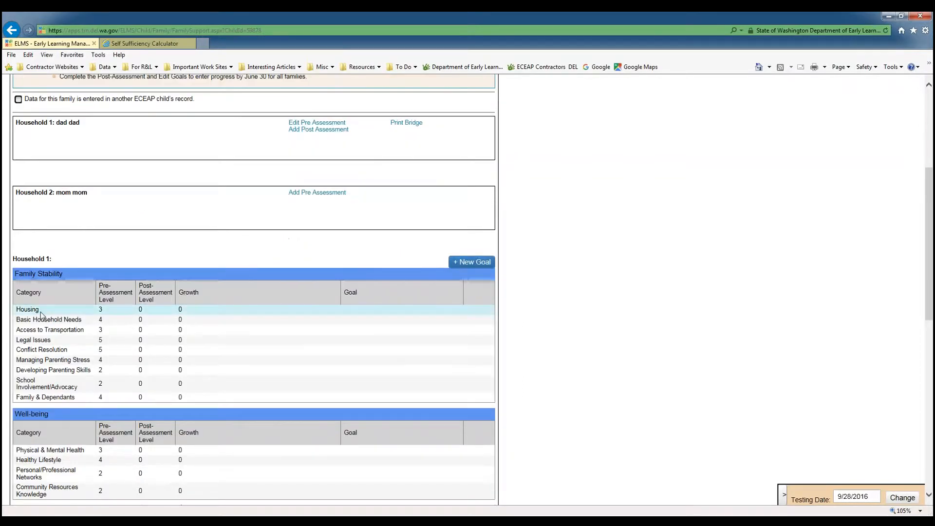
{"action": "scroll", "coordinate": [50, 306], "scroll_direction": "down", "scroll_amount": 6}
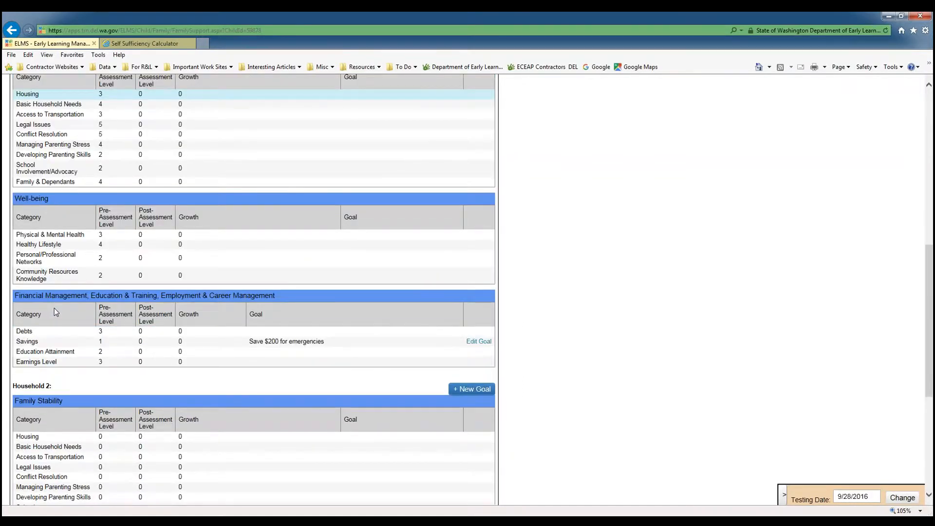
{"action": "scroll", "coordinate": [158, 356], "scroll_direction": "down", "scroll_amount": 3}
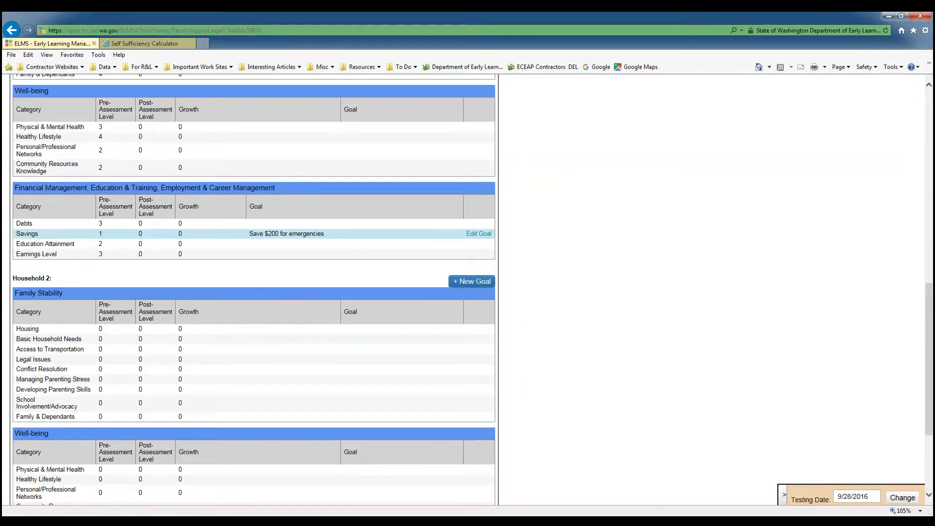
{"action": "scroll", "coordinate": [159, 356], "scroll_direction": "up", "scroll_amount": 9}
{"action": "left_click_drag", "start_coordinate": [12, 258], "coordinate": [53, 259]}
{"action": "left_click", "coordinate": [55, 259]}
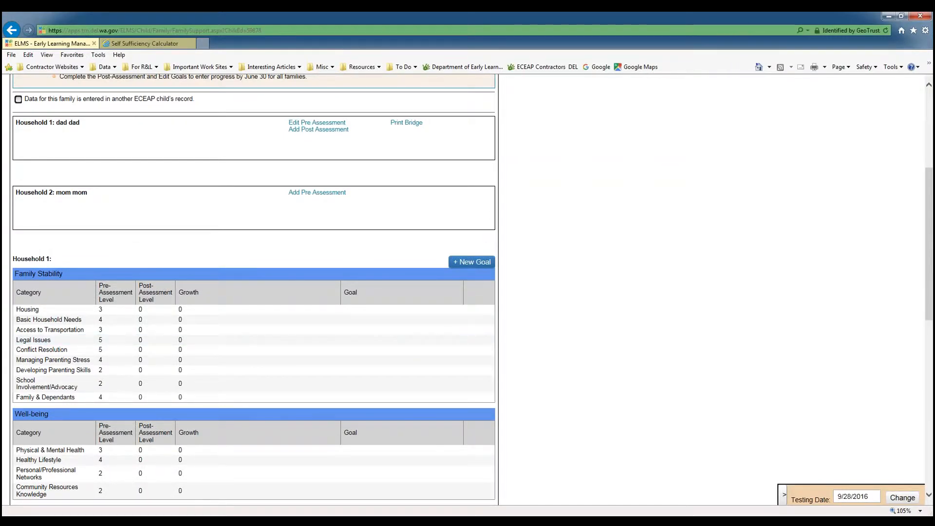
{"action": "scroll", "coordinate": [58, 253], "scroll_direction": "down", "scroll_amount": 6}
{"action": "scroll", "coordinate": [58, 253], "scroll_direction": "up", "scroll_amount": 9}
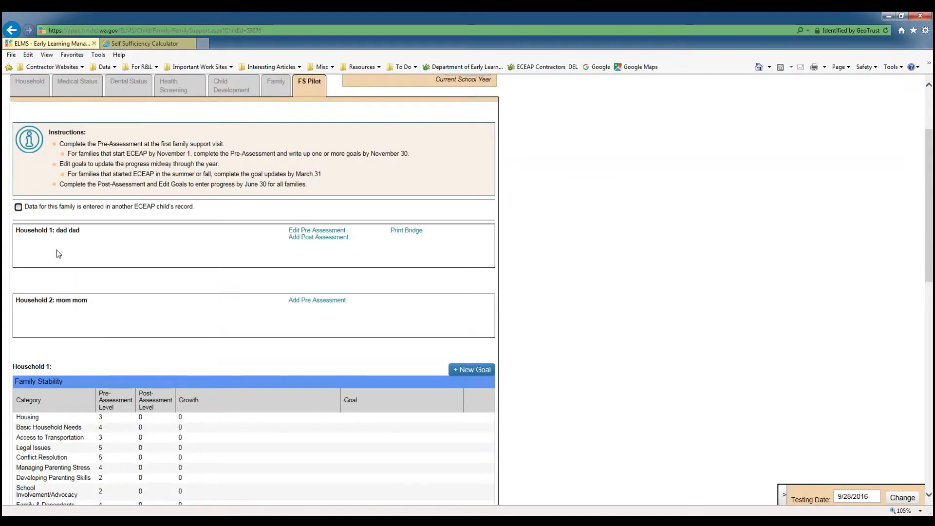
{"action": "left_click_drag", "start_coordinate": [55, 230], "coordinate": [79, 233]}
{"action": "left_click", "coordinate": [81, 233]}
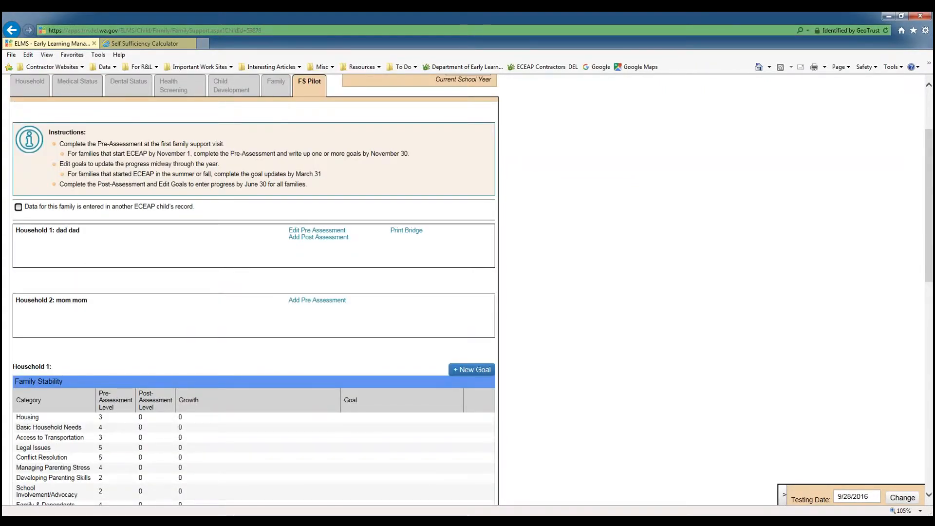
Open Household 1's pre-assessment, review its selected levels across all categories, and close it.
{"action": "left_click", "coordinate": [332, 232]}
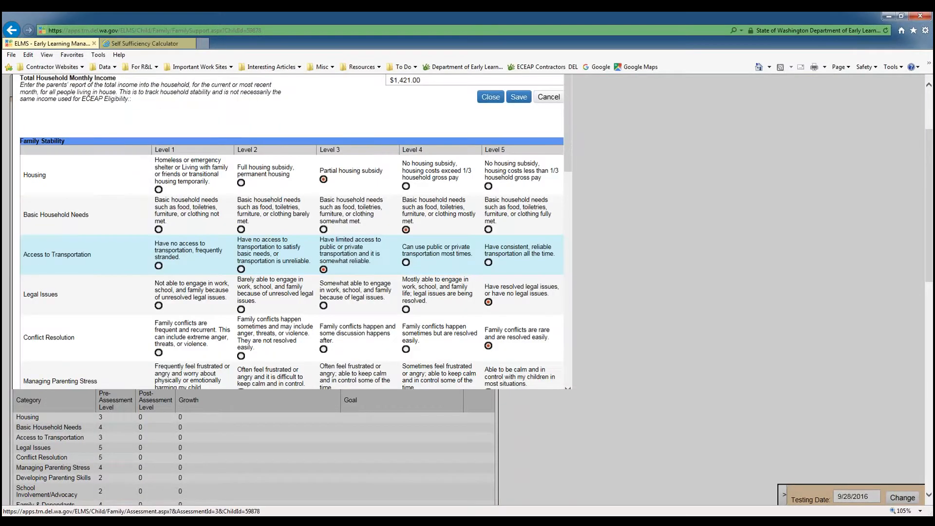
{"action": "scroll", "coordinate": [288, 192], "scroll_direction": "up", "scroll_amount": 3}
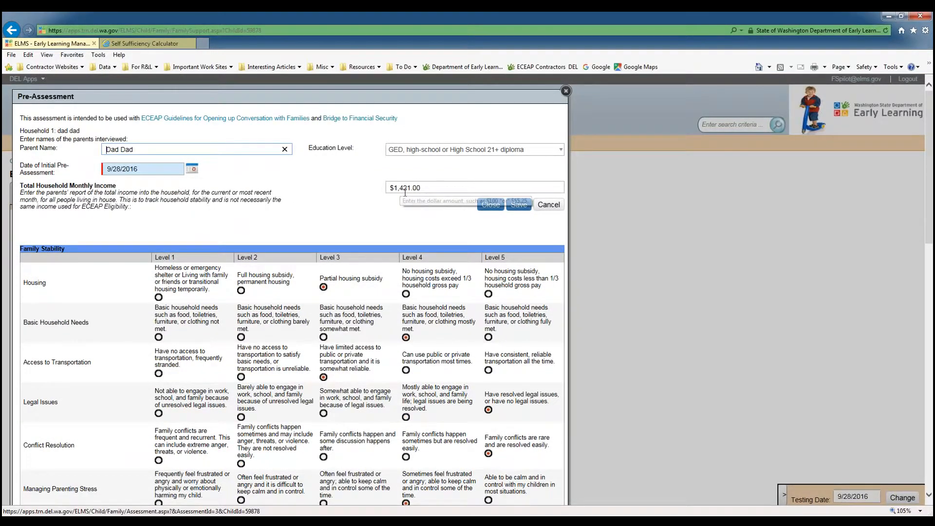
{"action": "scroll", "coordinate": [395, 220], "scroll_direction": "down", "scroll_amount": 3}
{"action": "scroll", "coordinate": [395, 221], "scroll_direction": "down", "scroll_amount": 7}
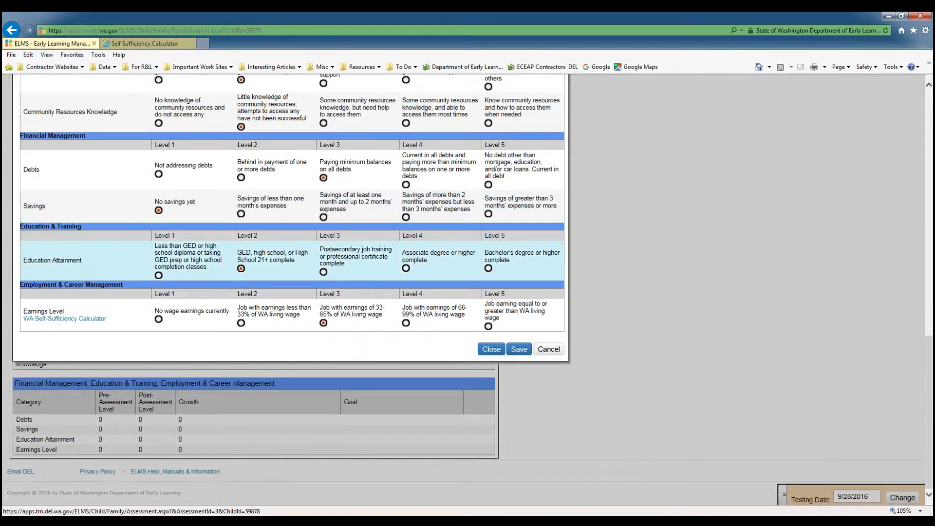
{"action": "scroll", "coordinate": [441, 331], "scroll_direction": "up", "scroll_amount": 3}
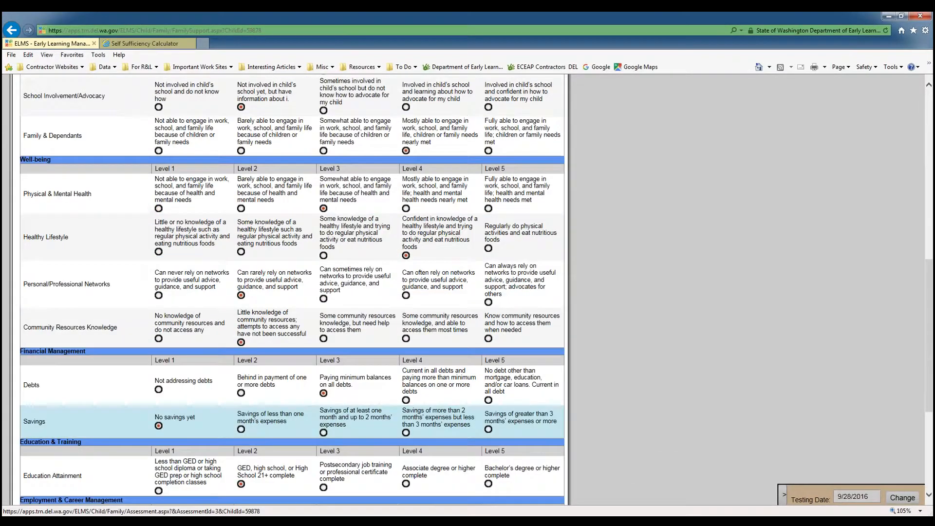
{"action": "scroll", "coordinate": [440, 331], "scroll_direction": "up", "scroll_amount": 5}
{"action": "scroll", "coordinate": [441, 331], "scroll_direction": "down", "scroll_amount": 5}
{"action": "scroll", "coordinate": [441, 331], "scroll_direction": "down", "scroll_amount": 2}
{"action": "left_click", "coordinate": [158, 317]}
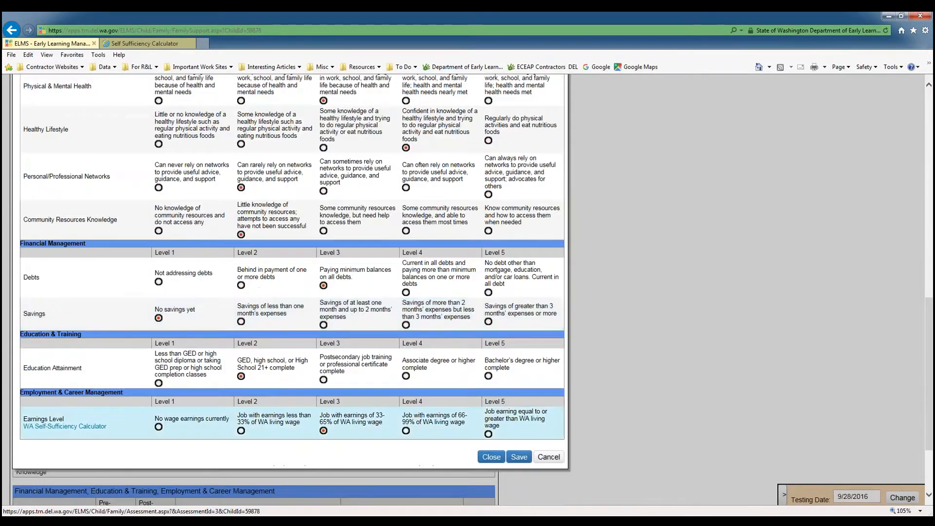
{"action": "left_click", "coordinate": [491, 457]}
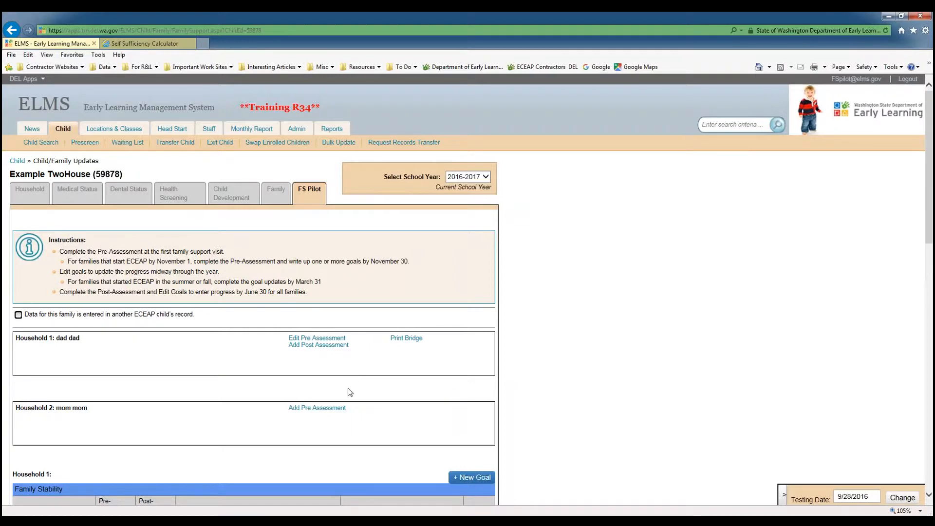
Switch to the Bridge to Financial Security PDF, maximize it to review, then close it.
{"action": "mouse_move", "coordinate": [297, 520]}
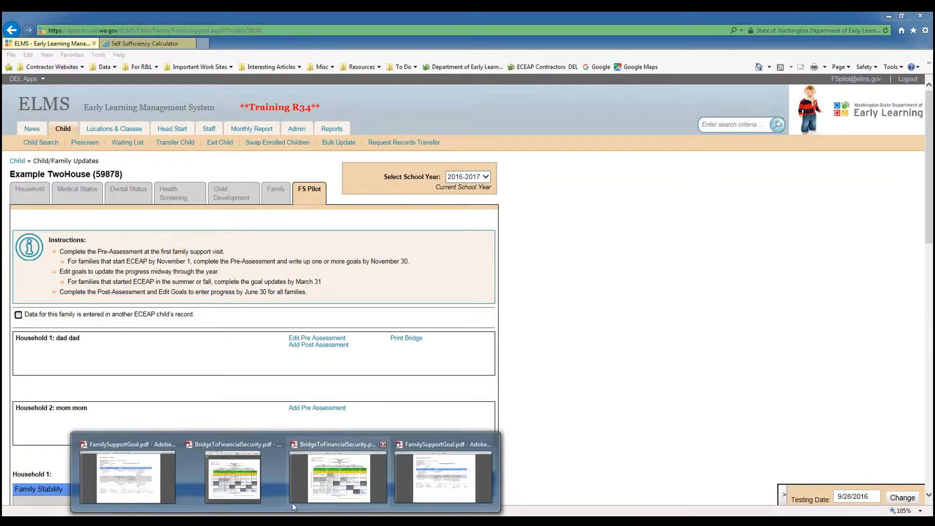
{"action": "mouse_move", "coordinate": [345, 484]}
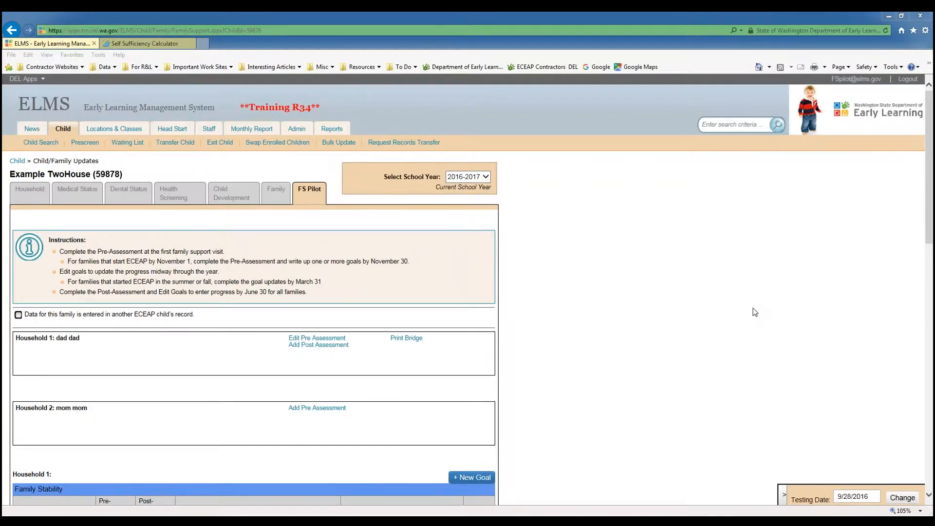
{"action": "left_click_drag", "start_coordinate": [934, 73], "coordinate": [617, 74]}
{"action": "double_click", "coordinate": [618, 74]}
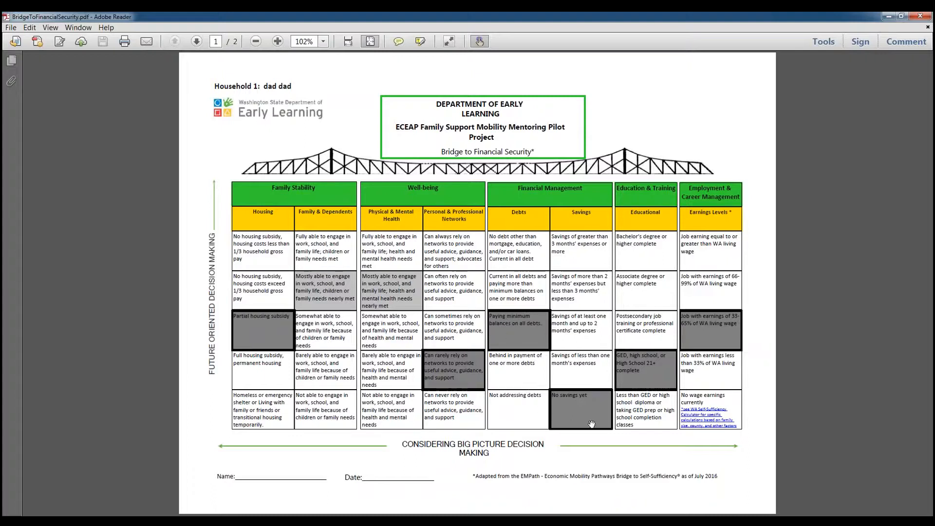
{"action": "left_click", "coordinate": [891, 16]}
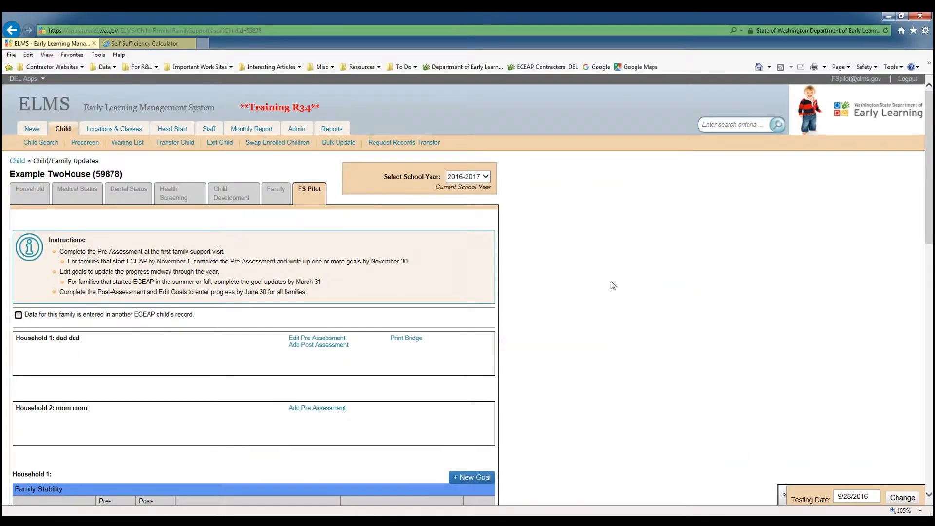
Open Household 1's Savings goal for editing and review its next steps and meeting details.
{"action": "scroll", "coordinate": [613, 286], "scroll_direction": "down", "scroll_amount": 8}
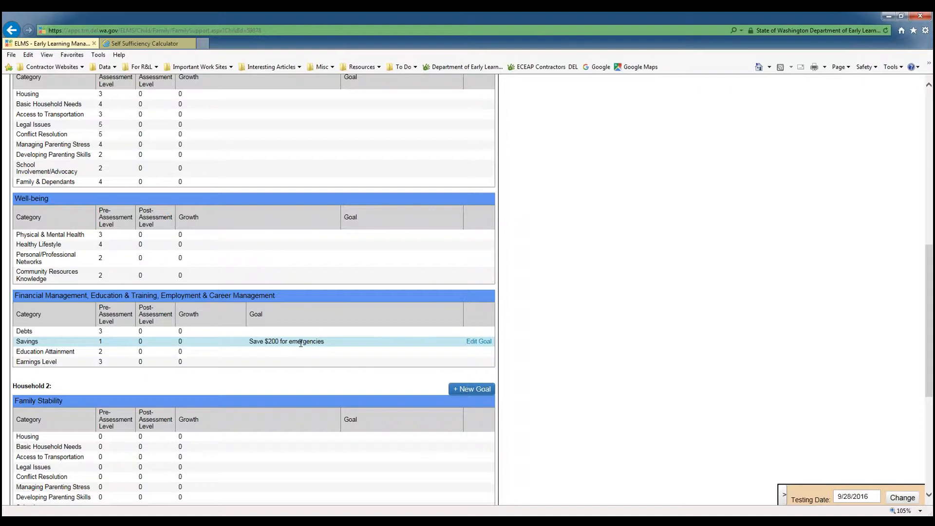
{"action": "left_click", "coordinate": [476, 339]}
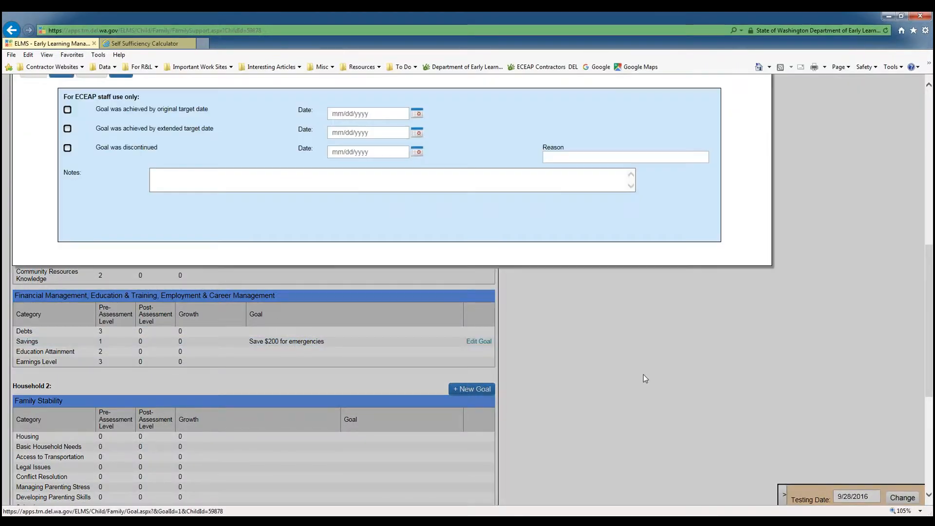
{"action": "scroll", "coordinate": [518, 351], "scroll_direction": "up", "scroll_amount": 1}
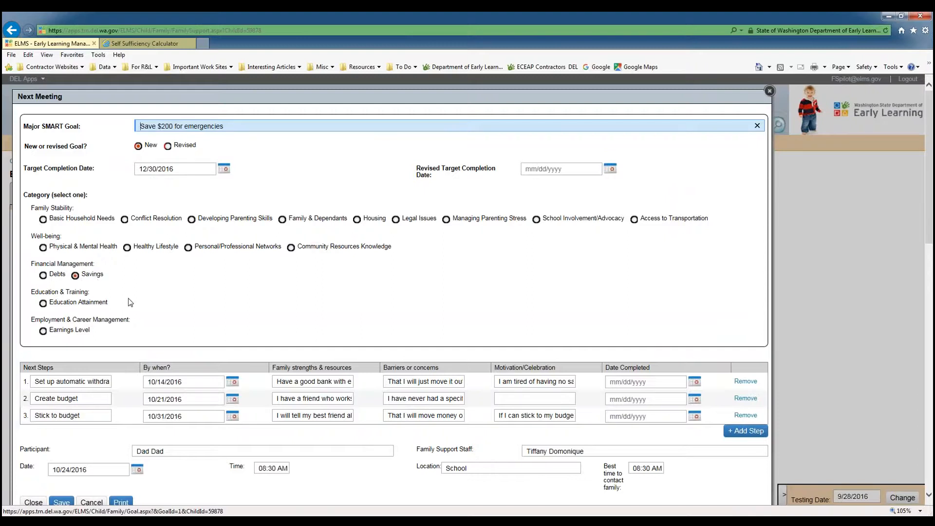
{"action": "scroll", "coordinate": [127, 298], "scroll_direction": "down", "scroll_amount": 2}
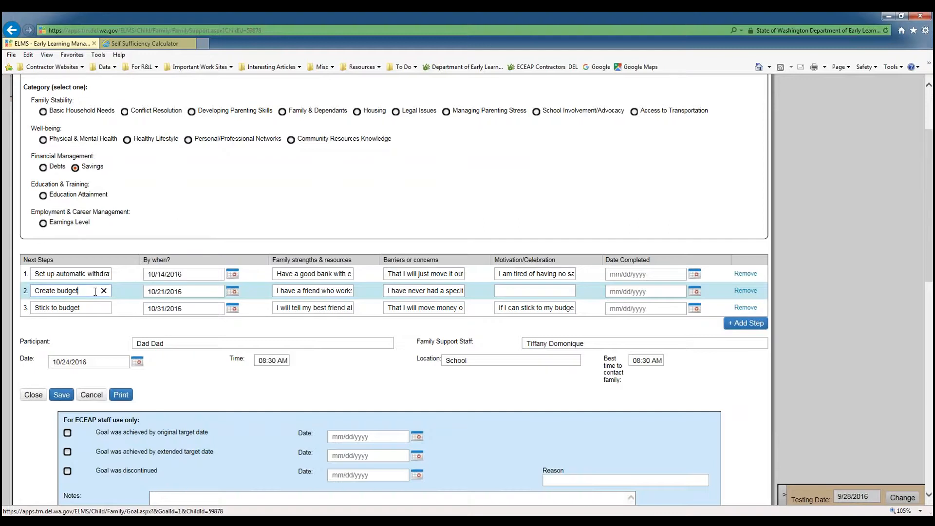
{"action": "left_click", "coordinate": [93, 307]}
{"action": "scroll", "coordinate": [390, 292], "scroll_direction": "down", "scroll_amount": 2}
{"action": "scroll", "coordinate": [389, 293], "scroll_direction": "down", "scroll_amount": 2}
{"action": "scroll", "coordinate": [390, 293], "scroll_direction": "up", "scroll_amount": 4}
Print the Savings goal plan to PDF, view it, then close the PDF viewer and the goal form.
{"action": "left_click", "coordinate": [121, 395]}
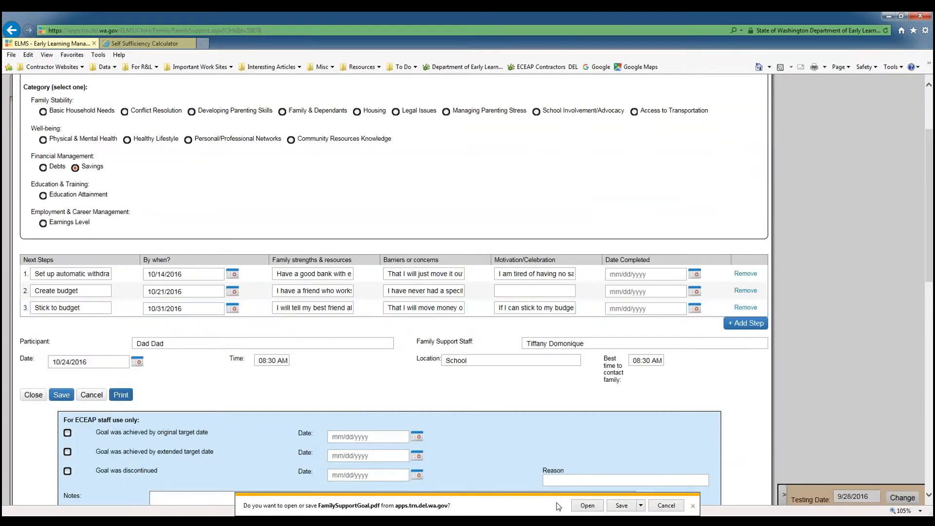
{"action": "left_click", "coordinate": [588, 506]}
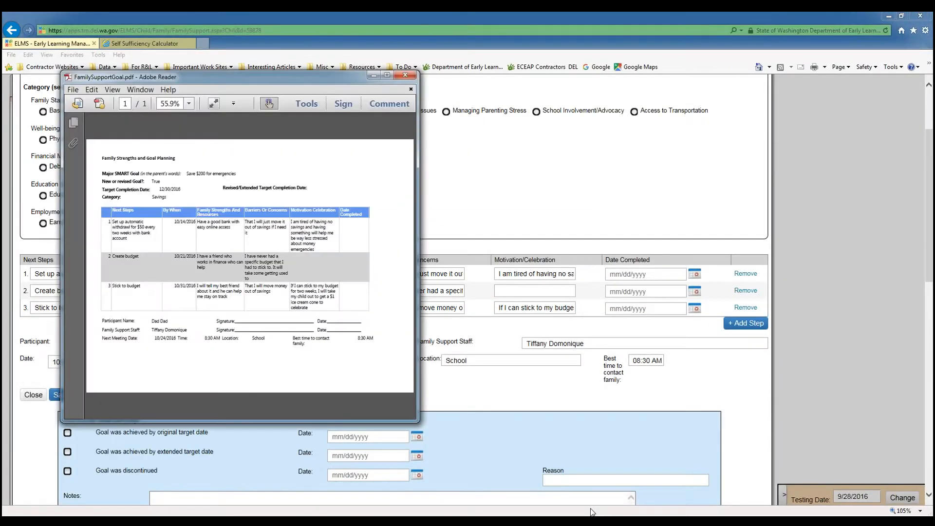
{"action": "left_click", "coordinate": [386, 76]}
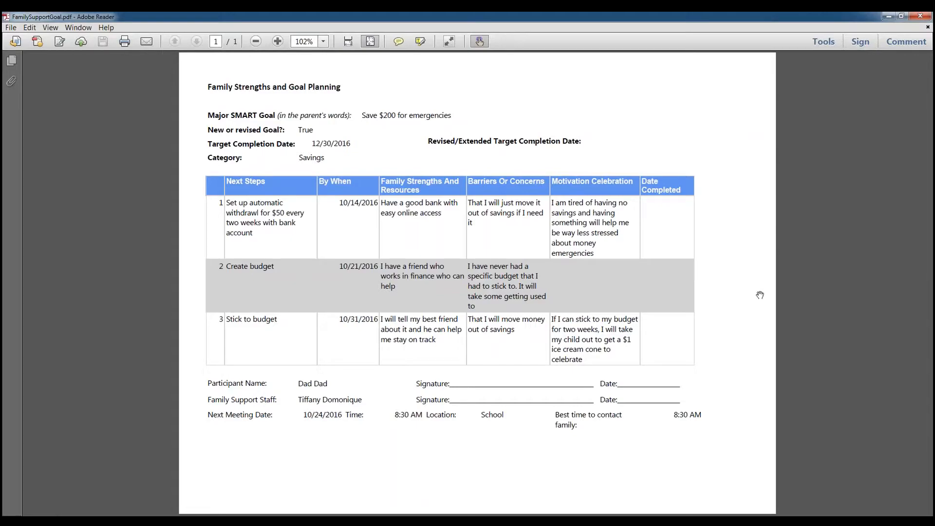
{"action": "left_click", "coordinate": [919, 16]}
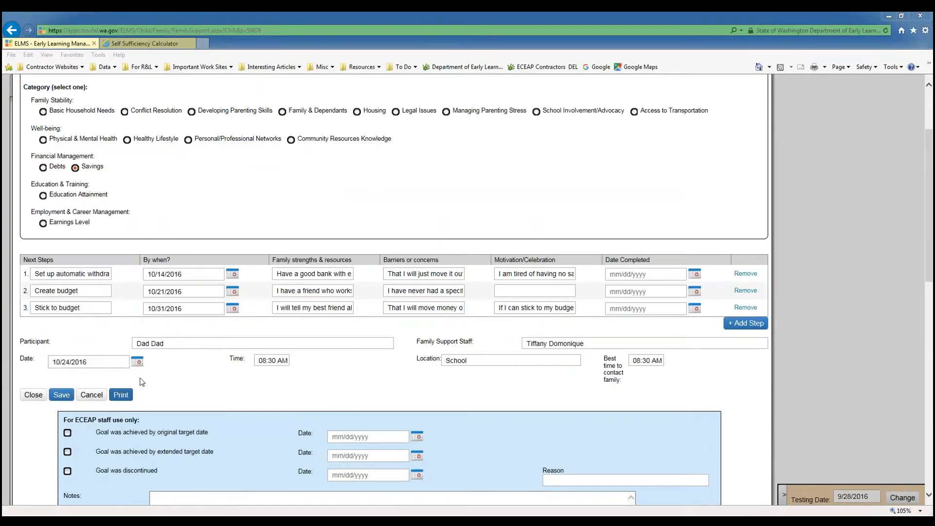
{"action": "left_click", "coordinate": [41, 397]}
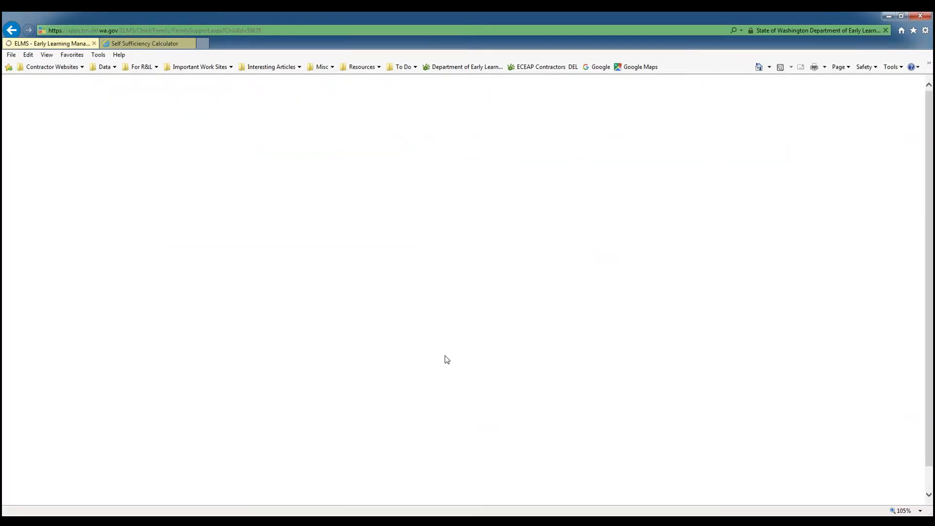
Start a pre-assessment for Household 2, enter the parent's name, and set education level to Some college or professional training.
{"action": "scroll", "coordinate": [416, 361], "scroll_direction": "down", "scroll_amount": 5}
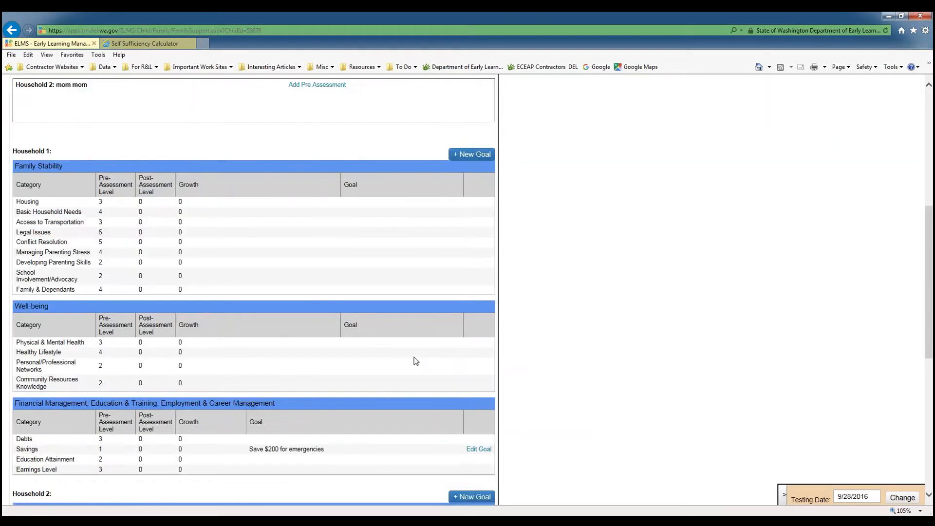
{"action": "scroll", "coordinate": [414, 359], "scroll_direction": "up", "scroll_amount": 4}
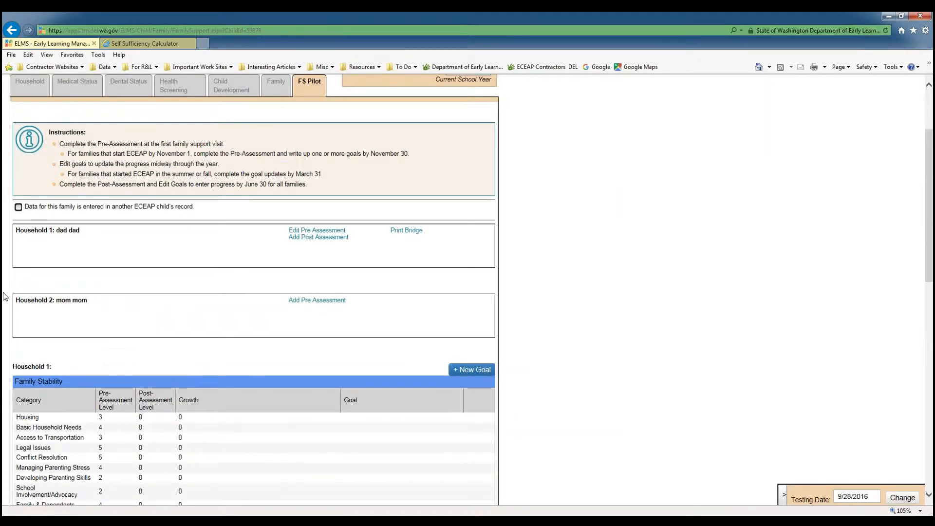
{"action": "left_click_drag", "start_coordinate": [58, 303], "coordinate": [93, 302]}
{"action": "left_click", "coordinate": [93, 302]}
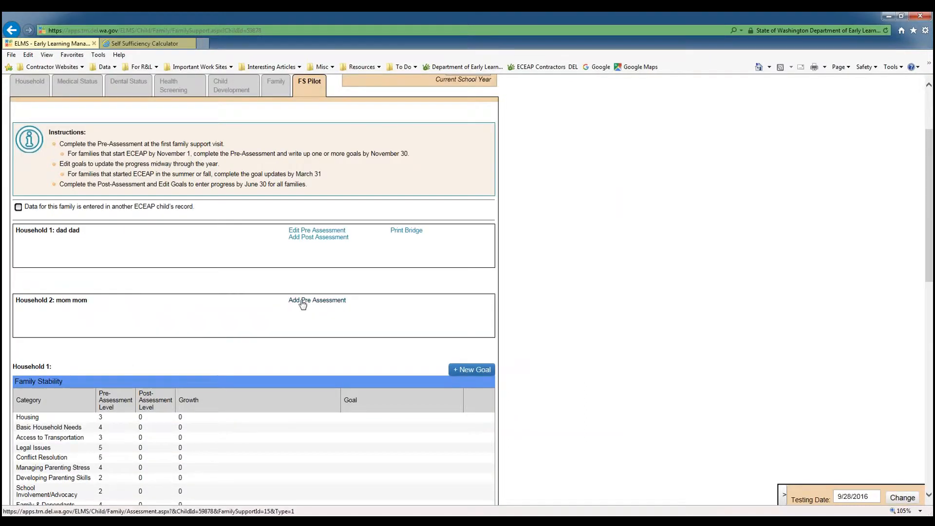
{"action": "left_click", "coordinate": [302, 301]}
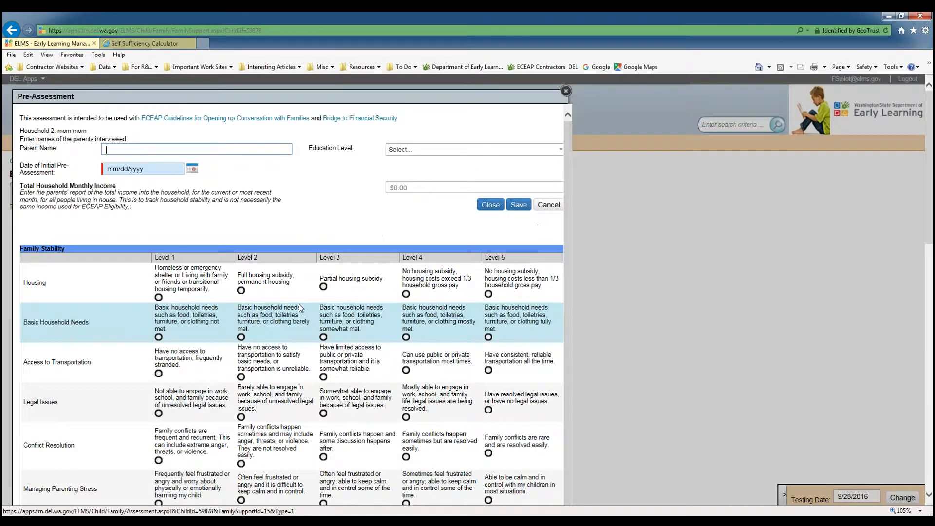
{"action": "left_click", "coordinate": [180, 150]}
{"action": "type", "text": "Mom Mom"}
{"action": "left_click", "coordinate": [428, 150]}
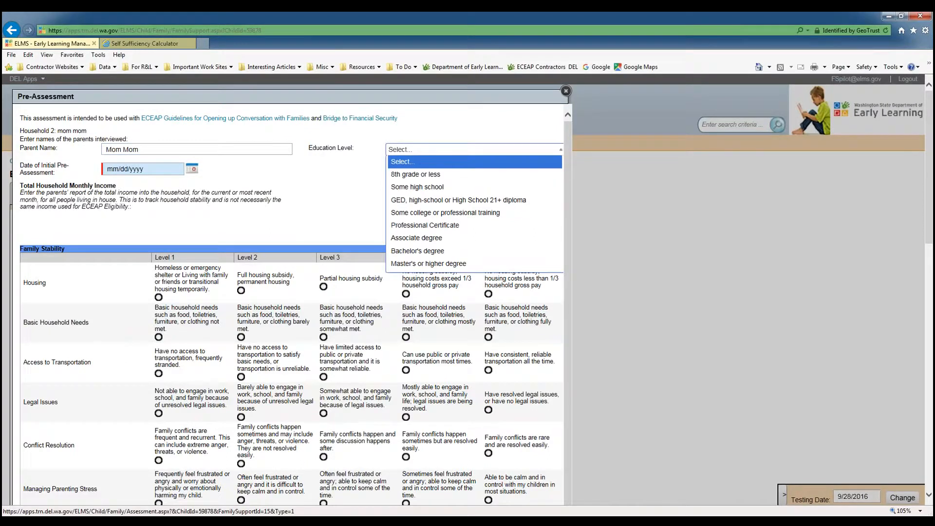
{"action": "left_click", "coordinate": [428, 243]}
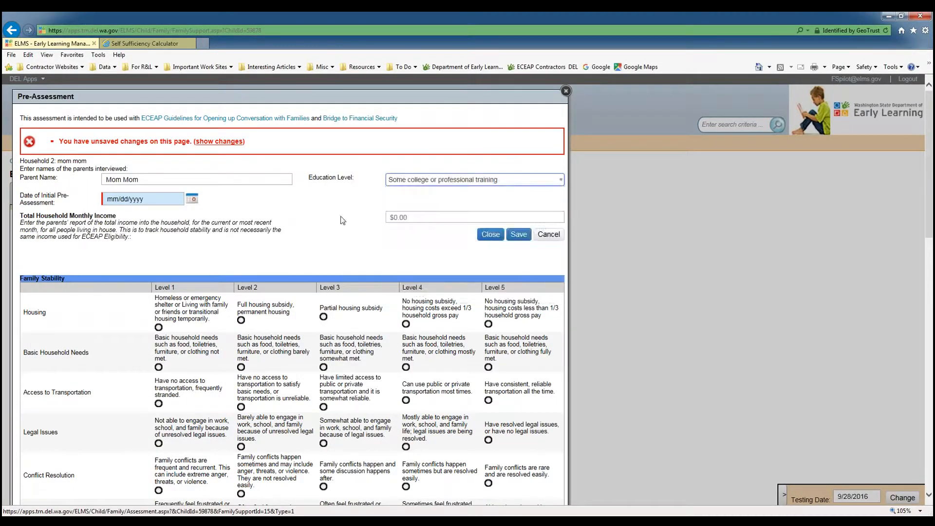
Set the initial pre-assessment date to 09/28/2016 and monthly income to $1500, save, and close the pre-assessment.
{"action": "left_click", "coordinate": [193, 200]}
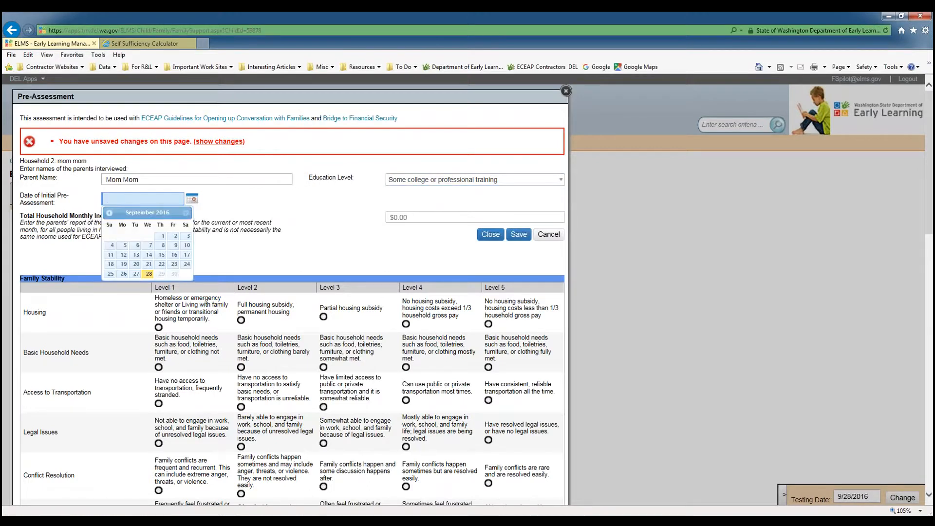
{"action": "left_click", "coordinate": [149, 275]}
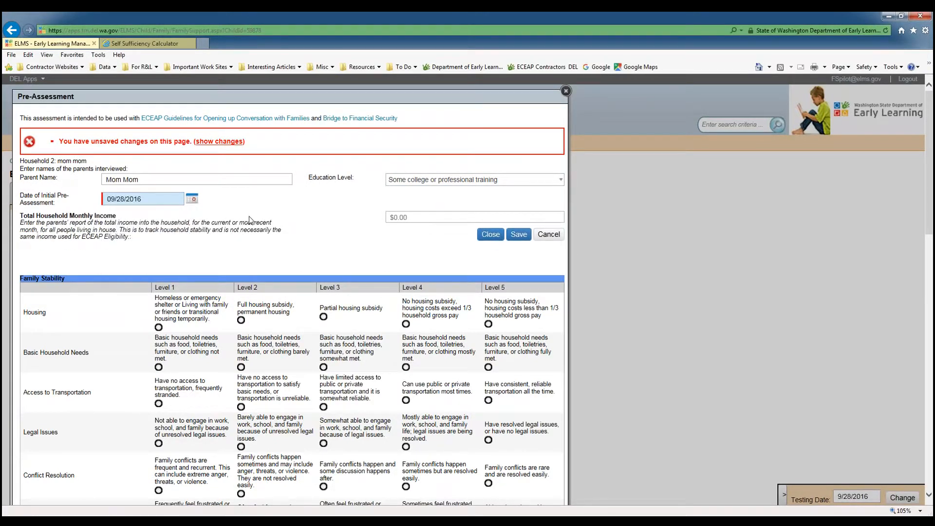
{"action": "left_click", "coordinate": [433, 217]}
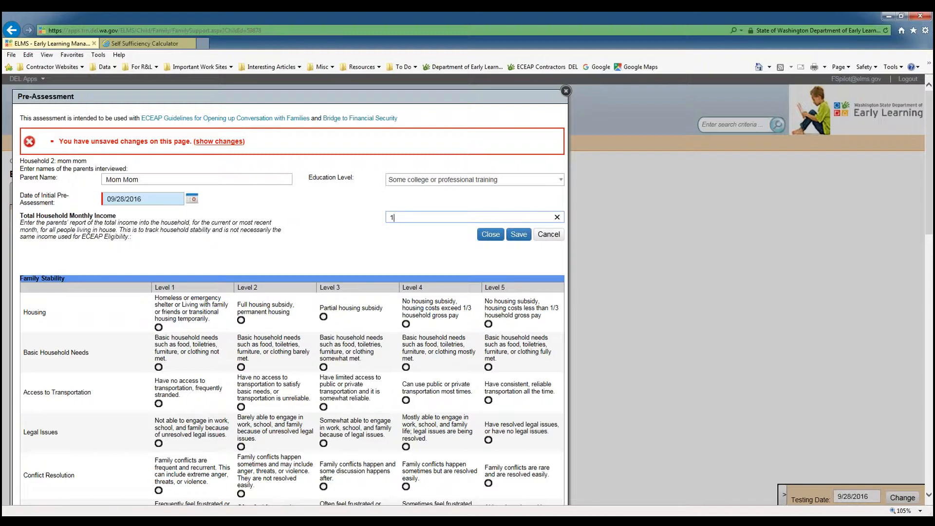
{"action": "left_click", "coordinate": [424, 243]}
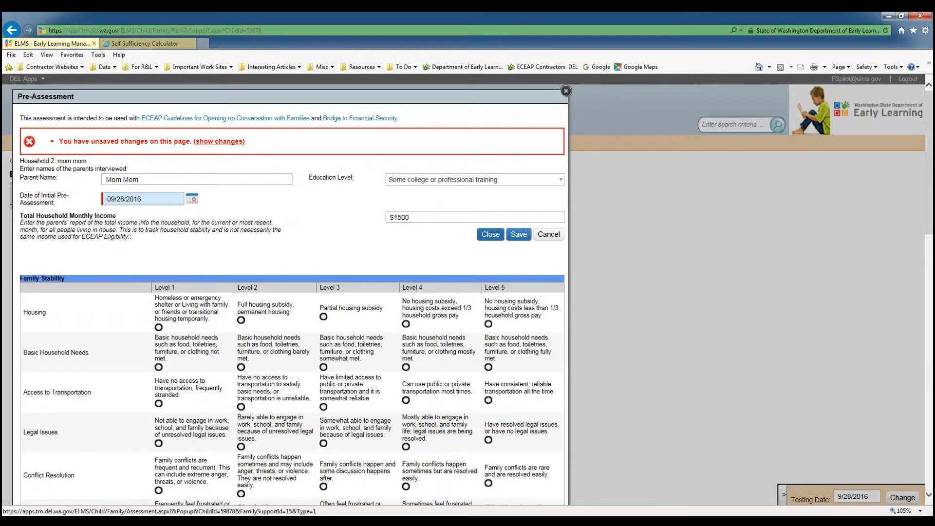
{"action": "left_click", "coordinate": [517, 236]}
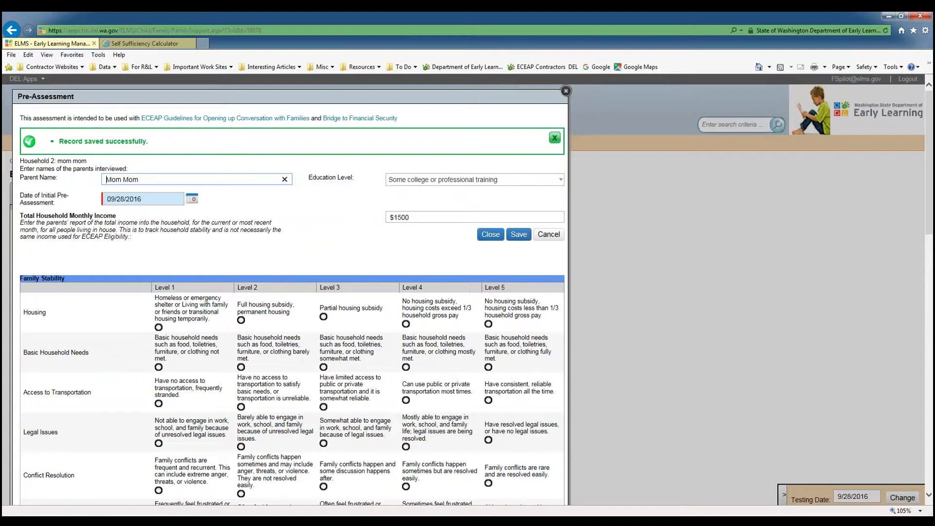
{"action": "scroll", "coordinate": [408, 268], "scroll_direction": "down", "scroll_amount": 2}
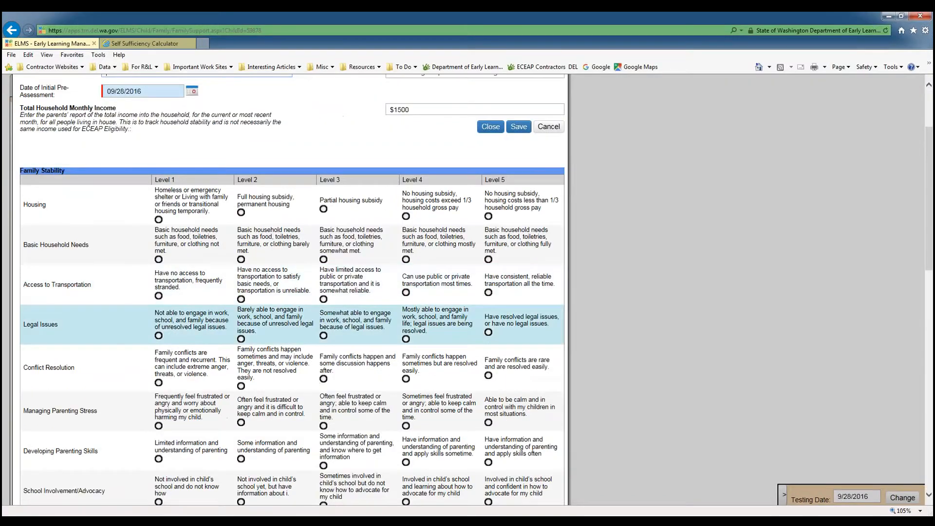
{"action": "scroll", "coordinate": [293, 324], "scroll_direction": "up", "scroll_amount": 2}
{"action": "left_click", "coordinate": [566, 91]}
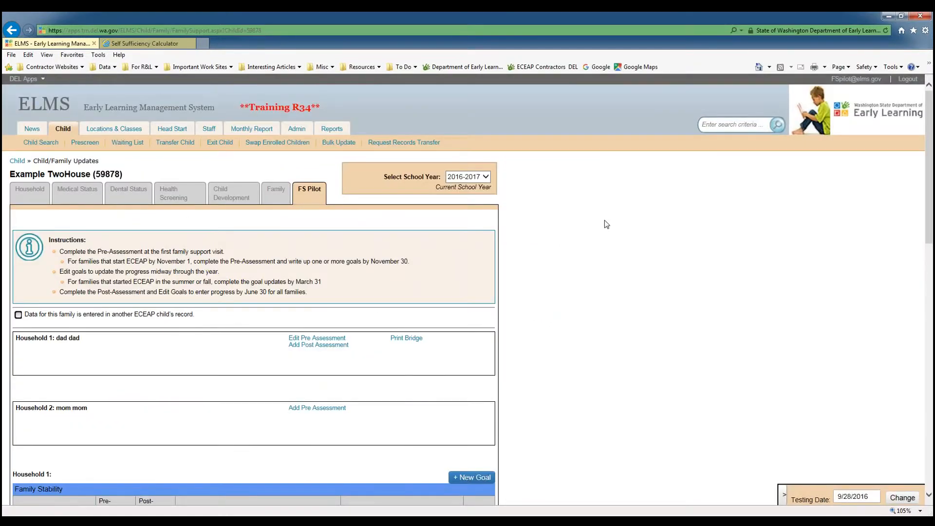
Start a pre-assessment for Household 2, enter the parent's name, and set education level to Some college or professional training.
{"action": "scroll", "coordinate": [534, 320], "scroll_direction": "down", "scroll_amount": 2}
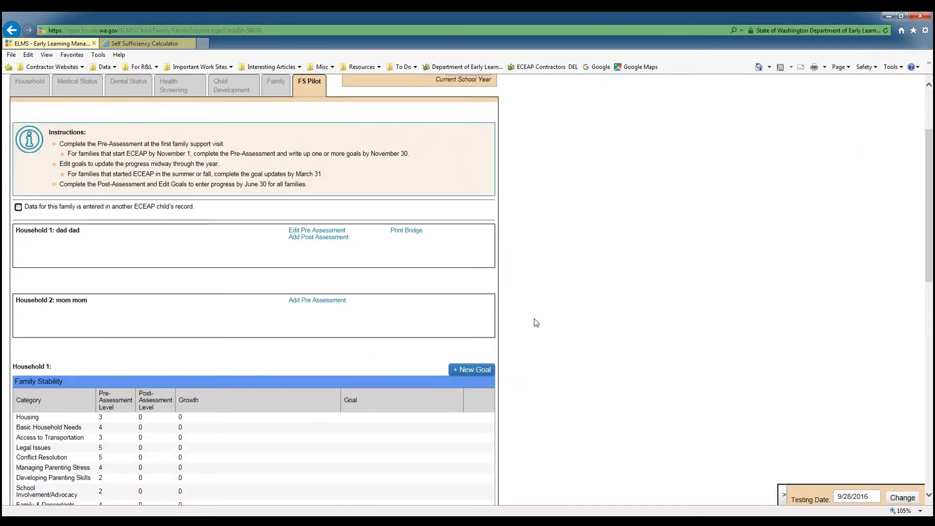
{"action": "scroll", "coordinate": [536, 323], "scroll_direction": "down", "scroll_amount": 2}
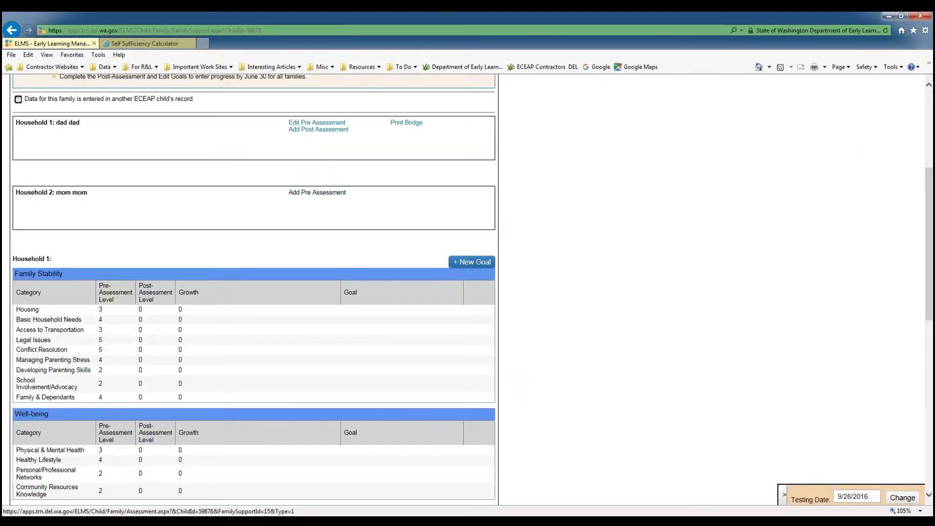
{"action": "left_click", "coordinate": [341, 193]}
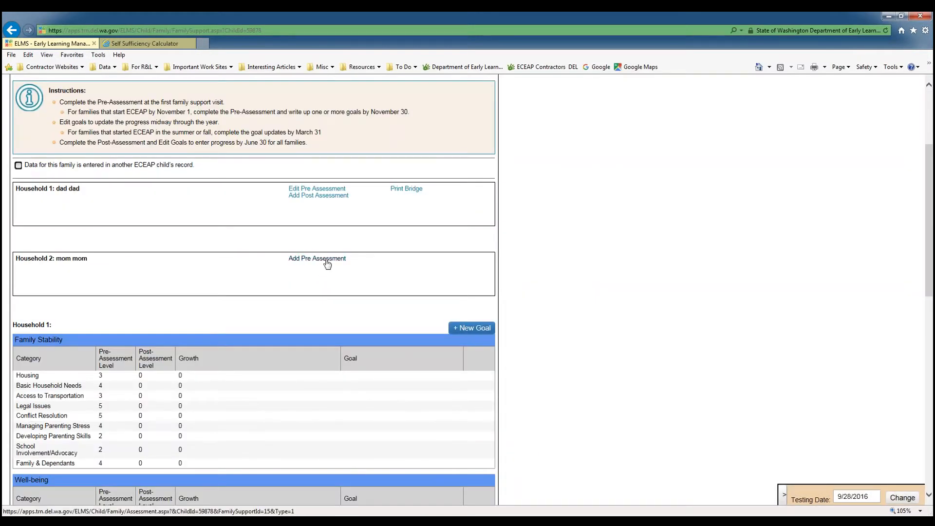
{"action": "left_click", "coordinate": [326, 262]}
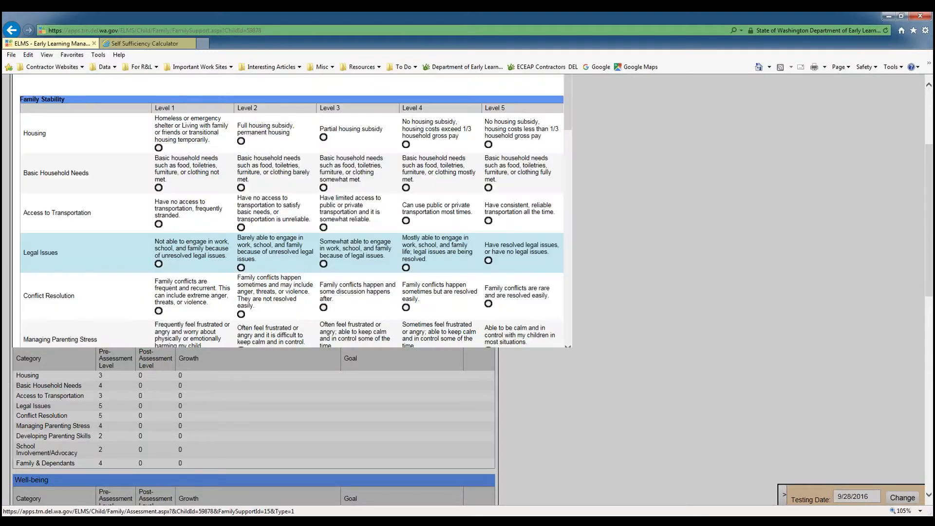
{"action": "scroll", "coordinate": [326, 262], "scroll_direction": "up", "scroll_amount": 2}
{"action": "type", "text": "Mom Mom"}
{"action": "key", "text": "Tab"}
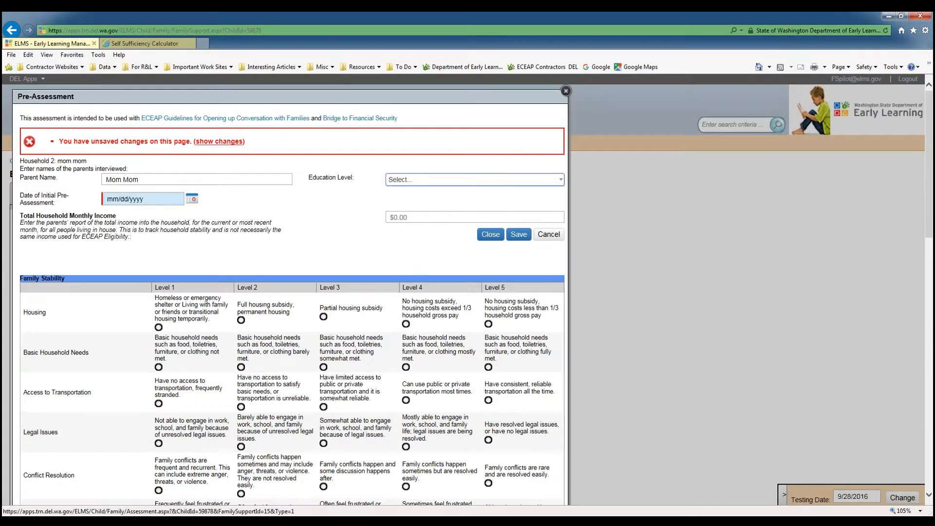
{"action": "key", "text": "alt+Down"}
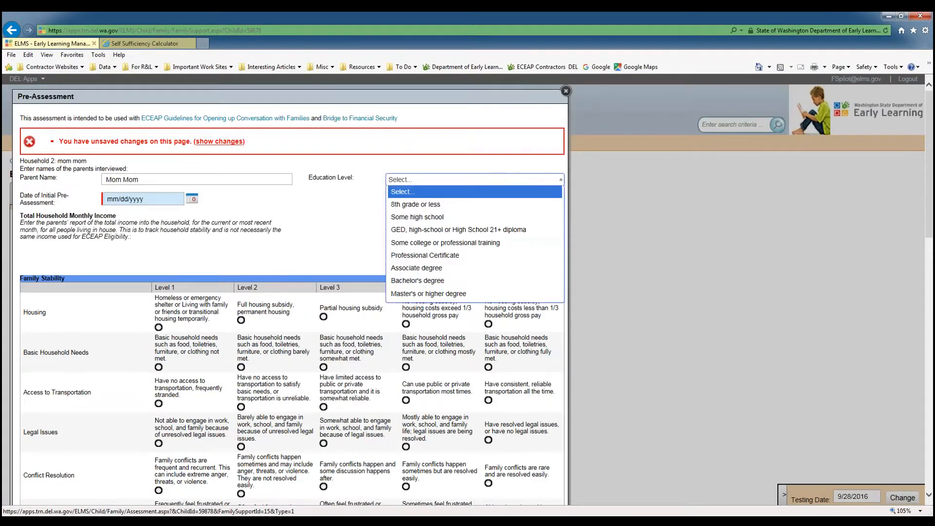
{"action": "left_click", "coordinate": [431, 245]}
Set the initial pre-assessment date to 09/28/2016 and the total household monthly income to $1500.
{"action": "left_click", "coordinate": [162, 198]}
{"action": "left_click", "coordinate": [192, 200]}
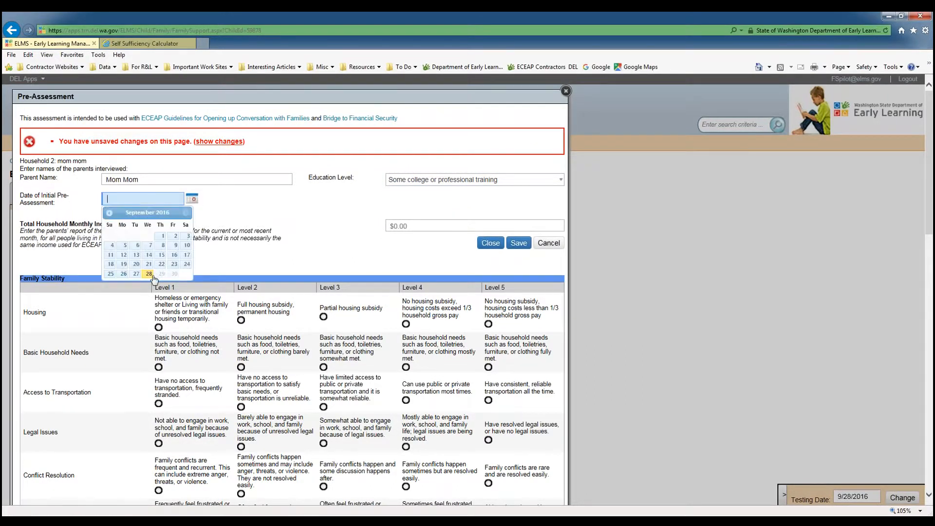
{"action": "left_click", "coordinate": [149, 275]}
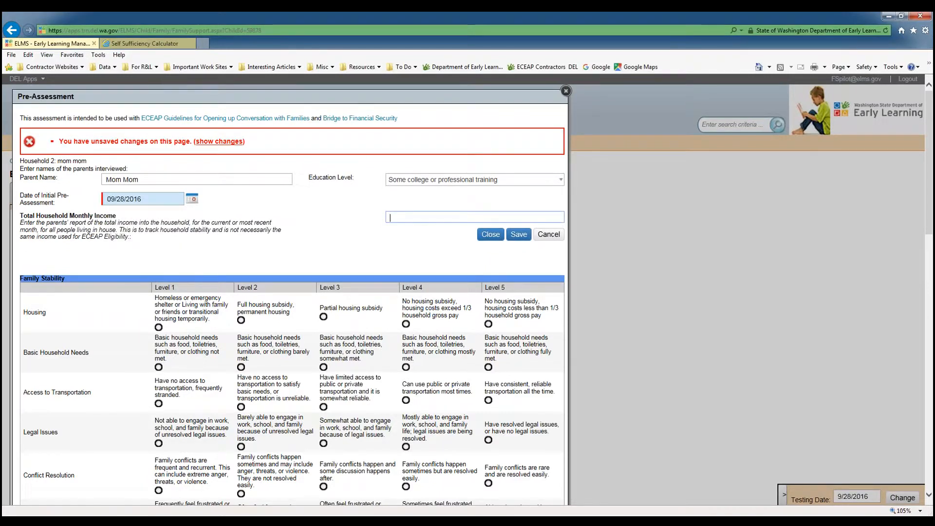
{"action": "type", "text": "1500"}
{"action": "left_click", "coordinate": [396, 243]}
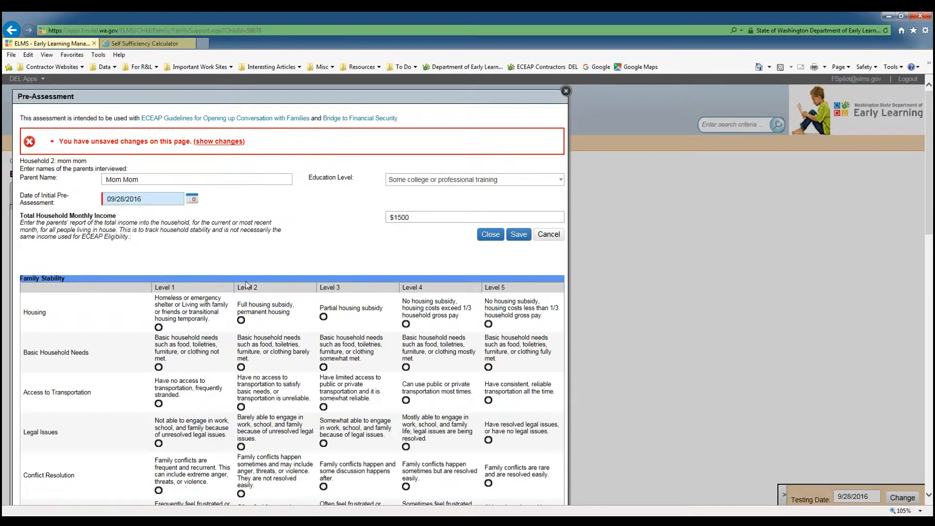
Rate Housing at Level 3, Basic Household Needs at Level 2, Access to Transportation at Level 4, then save and close.
{"action": "left_click", "coordinate": [323, 317]}
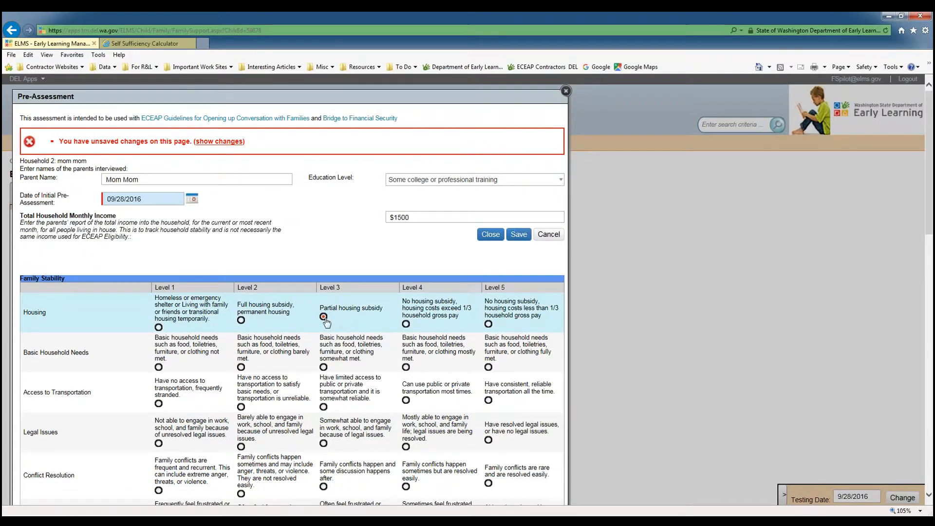
{"action": "scroll", "coordinate": [418, 354], "scroll_direction": "down", "scroll_amount": 2}
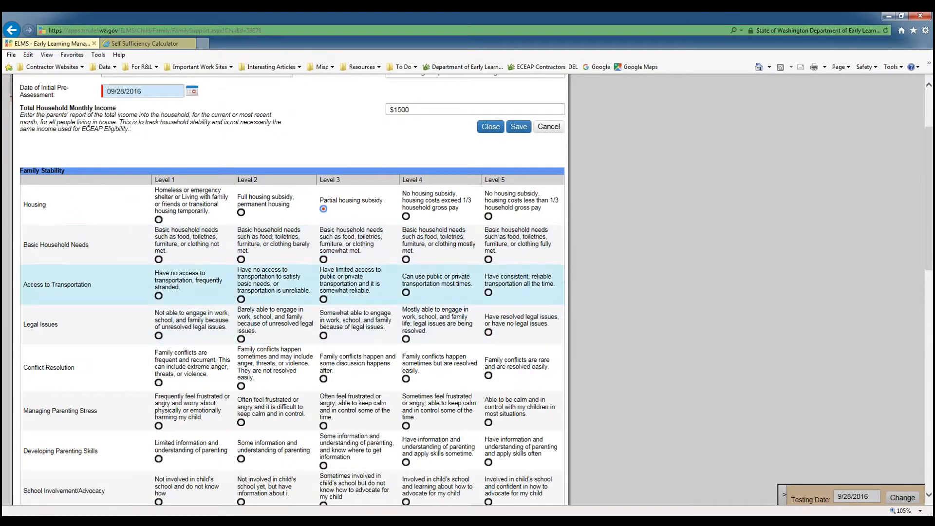
{"action": "left_click", "coordinate": [241, 259]}
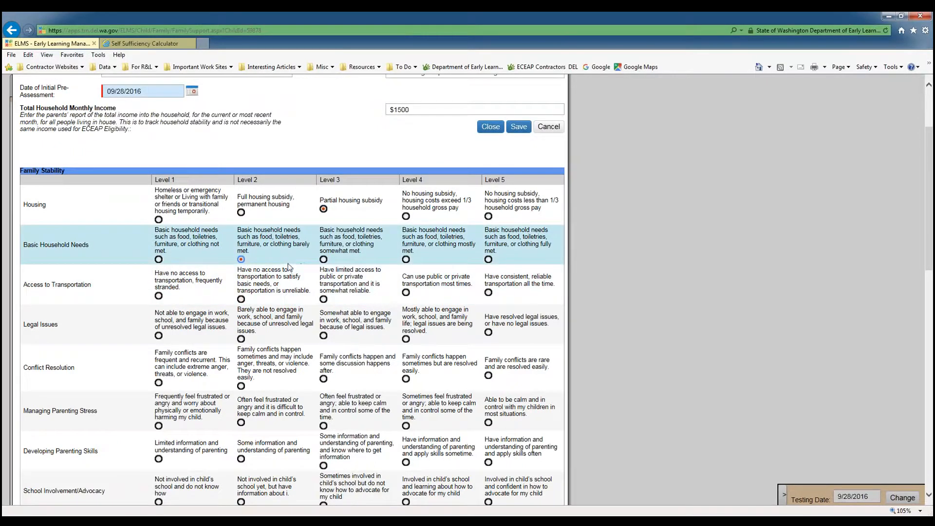
{"action": "scroll", "coordinate": [282, 255], "scroll_direction": "down", "scroll_amount": 2}
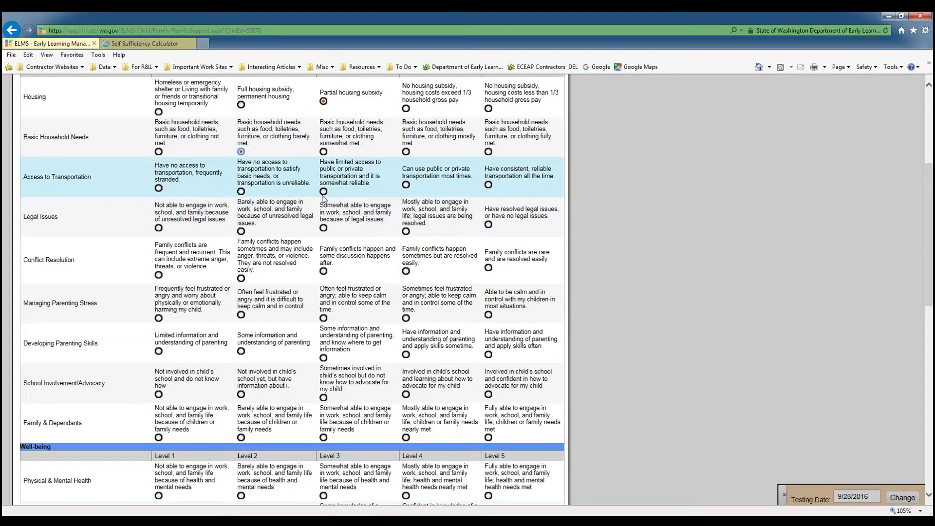
{"action": "left_click", "coordinate": [406, 185]}
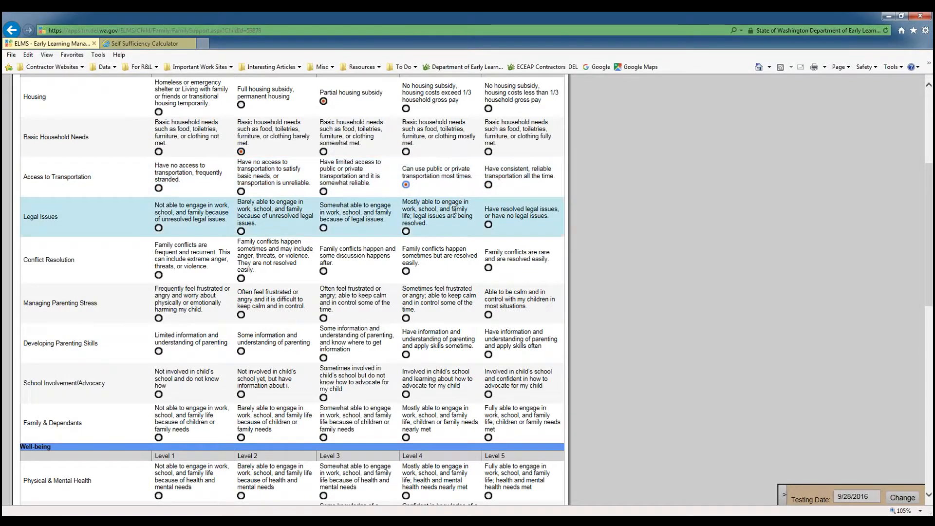
{"action": "scroll", "coordinate": [430, 239], "scroll_direction": "up", "scroll_amount": 4}
{"action": "left_click", "coordinate": [518, 236]}
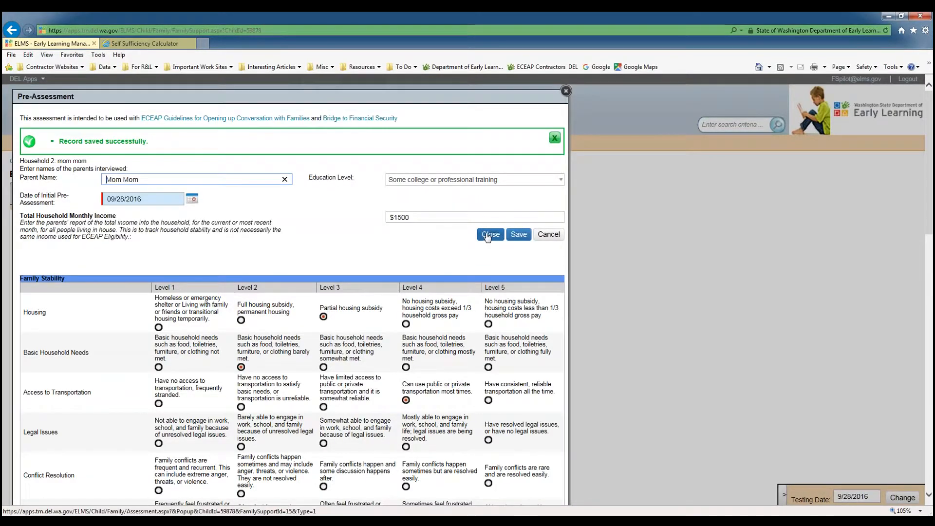
{"action": "left_click", "coordinate": [489, 236]}
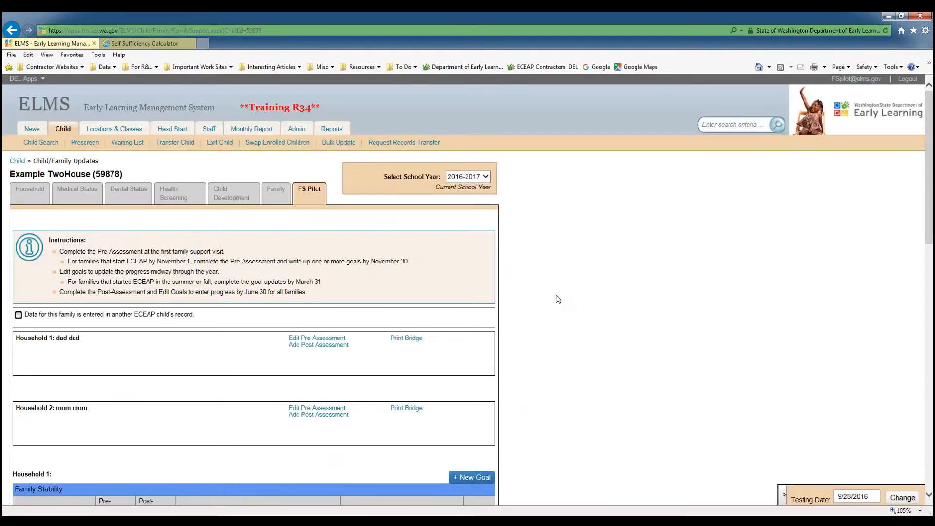
Review Household 2's pre-assessment levels in the goal tables on the FS Pilot page.
{"action": "scroll", "coordinate": [559, 299], "scroll_direction": "down", "scroll_amount": 2}
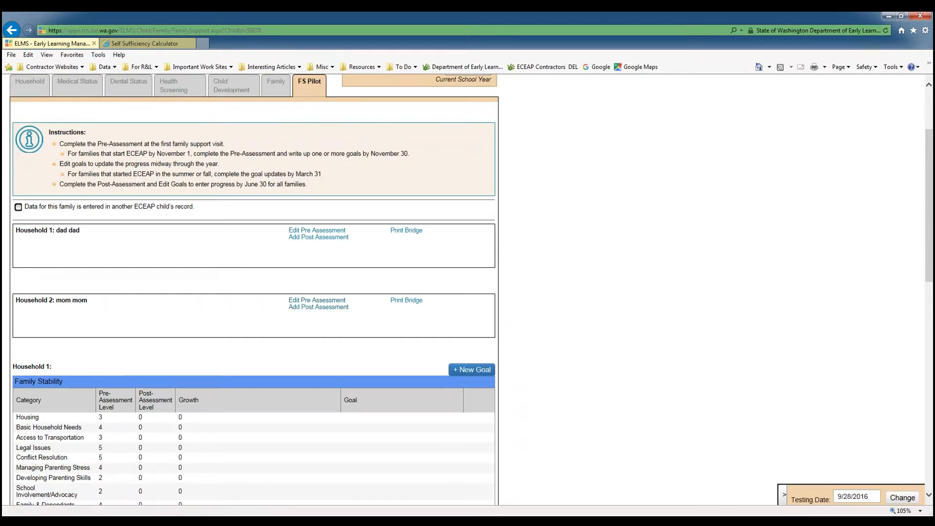
{"action": "scroll", "coordinate": [253, 292], "scroll_direction": "down", "scroll_amount": 10}
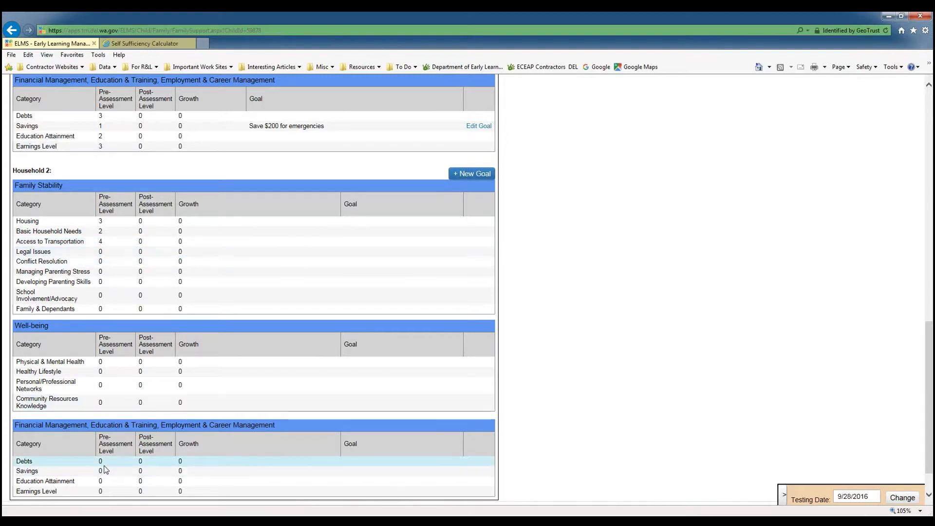
{"action": "scroll", "coordinate": [106, 469], "scroll_direction": "down", "scroll_amount": 1}
{"action": "scroll", "coordinate": [105, 469], "scroll_direction": "up", "scroll_amount": 2}
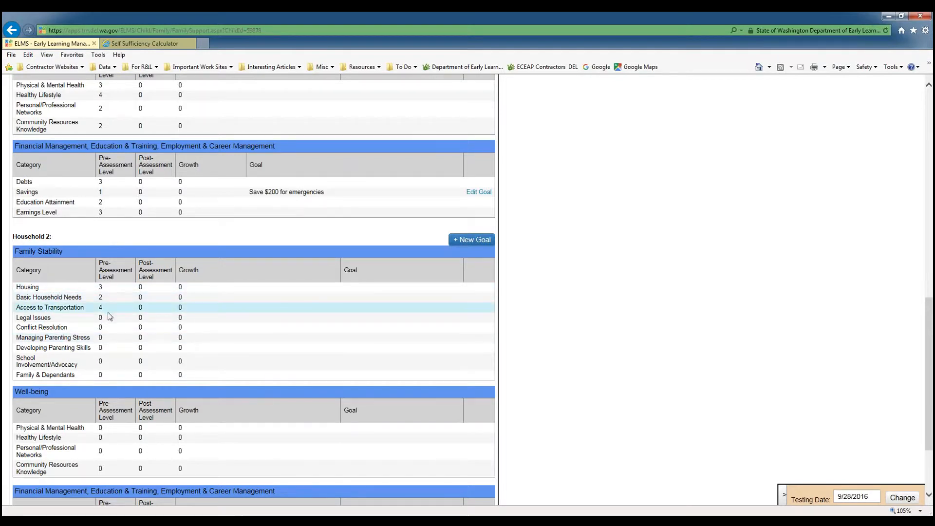
{"action": "scroll", "coordinate": [108, 254], "scroll_direction": "down", "scroll_amount": 2}
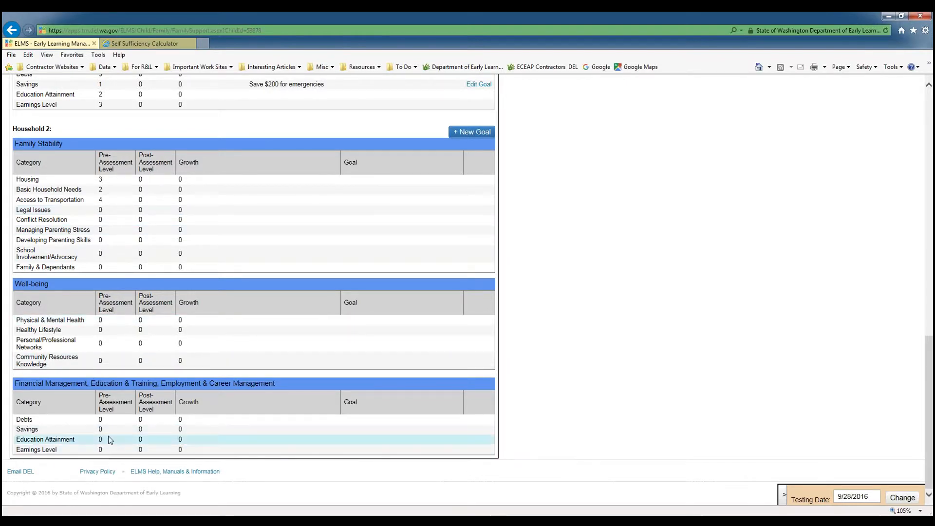
{"action": "scroll", "coordinate": [110, 440], "scroll_direction": "up", "scroll_amount": 2}
{"action": "scroll", "coordinate": [110, 439], "scroll_direction": "down", "scroll_amount": 2}
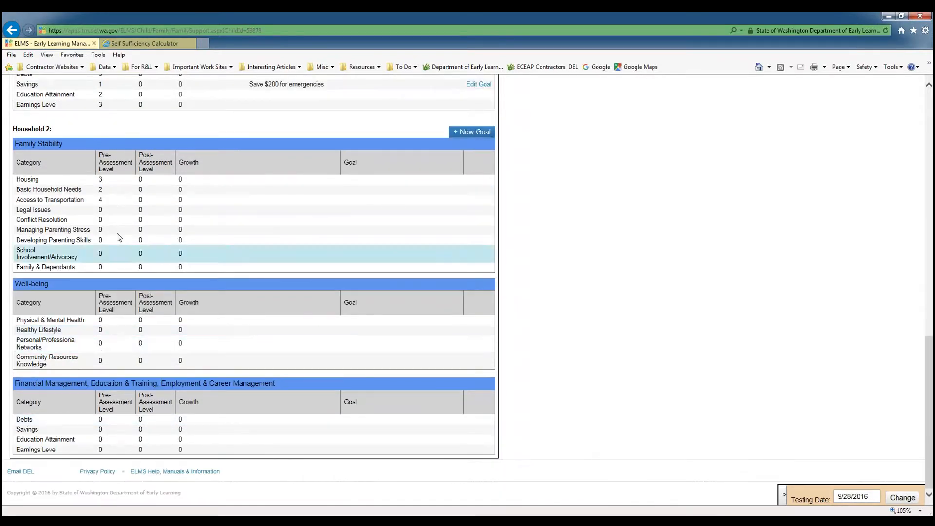
{"action": "scroll", "coordinate": [42, 220], "scroll_direction": "up", "scroll_amount": 4}
{"action": "scroll", "coordinate": [113, 307], "scroll_direction": "up", "scroll_amount": 6}
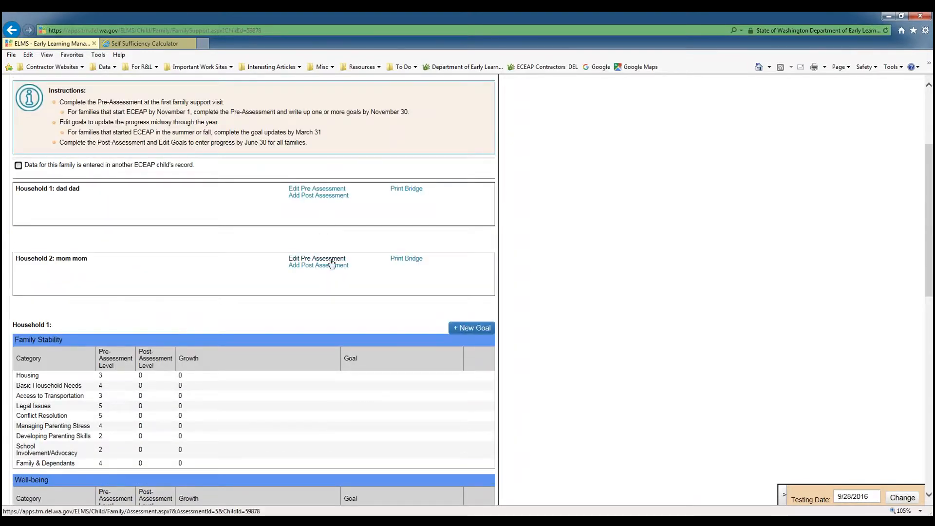
Open Household 2's pre-assessment to review its saved entries, then close it.
{"action": "left_click", "coordinate": [331, 261]}
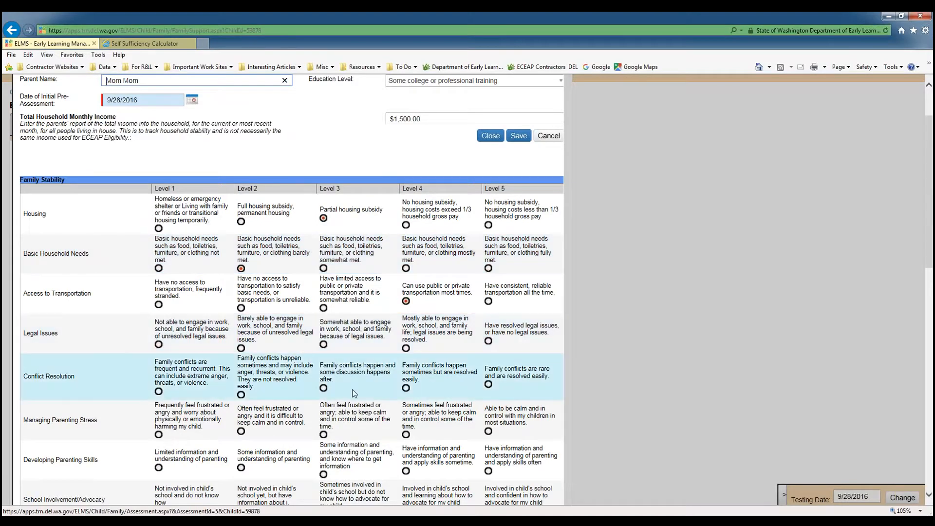
{"action": "scroll", "coordinate": [355, 442], "scroll_direction": "down", "scroll_amount": 7}
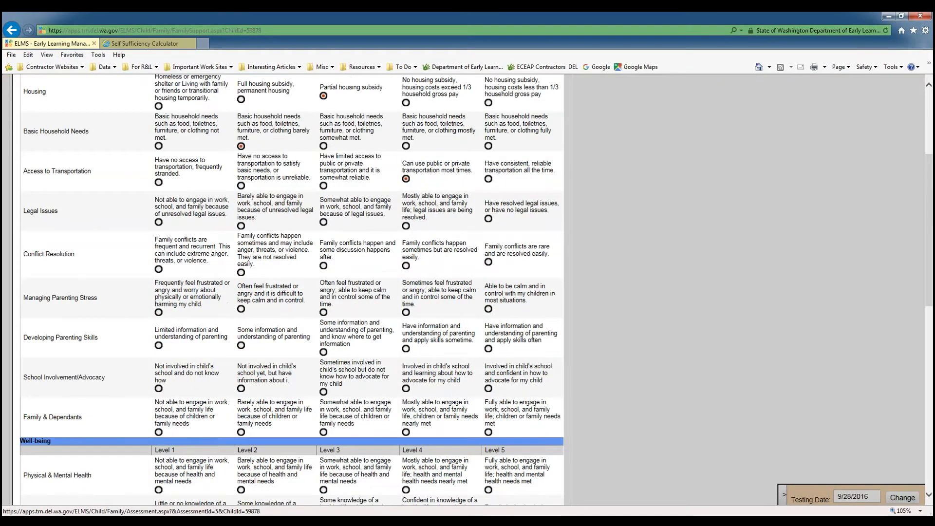
{"action": "scroll", "coordinate": [355, 442], "scroll_direction": "up", "scroll_amount": 5}
{"action": "scroll", "coordinate": [356, 434], "scroll_direction": "up", "scroll_amount": 4}
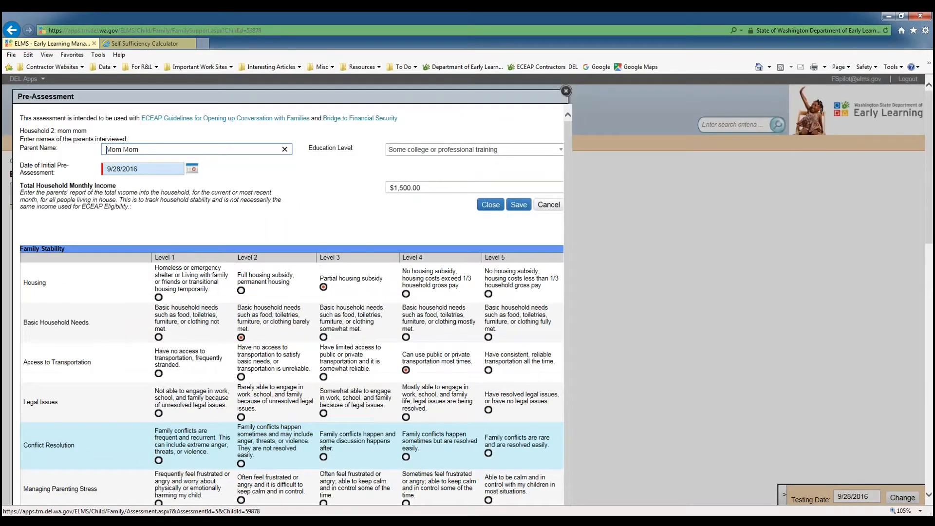
{"action": "left_click", "coordinate": [566, 91]}
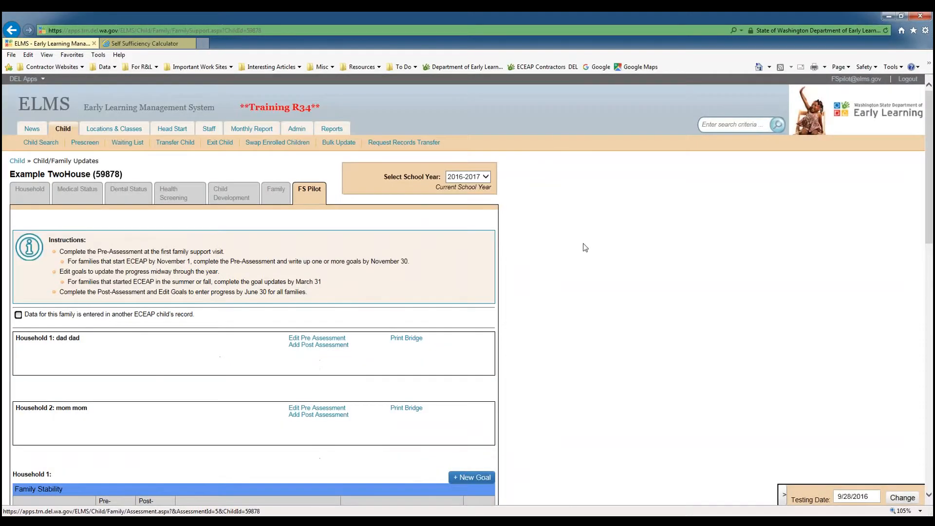
Start a post-assessment for Household 1 and enter the parent's name.
{"action": "scroll", "coordinate": [550, 279], "scroll_direction": "down", "scroll_amount": 2}
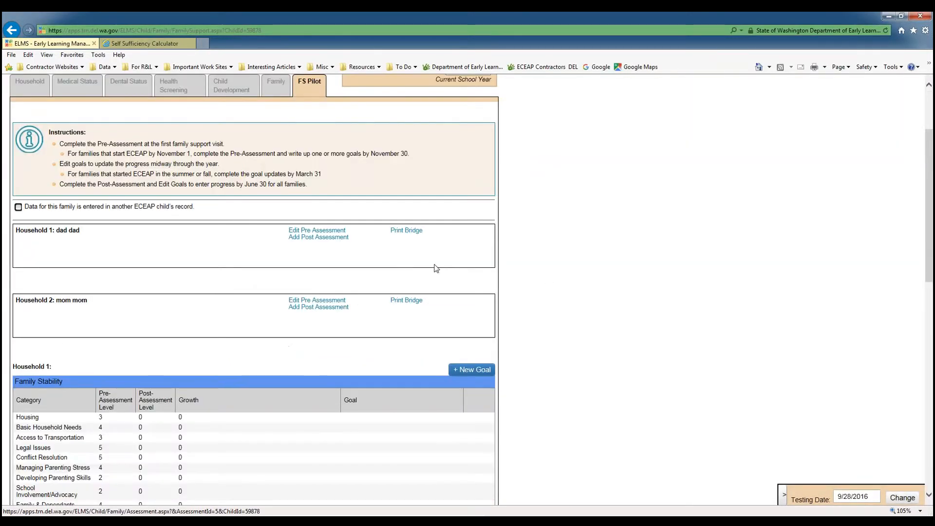
{"action": "scroll", "coordinate": [536, 281], "scroll_direction": "down", "scroll_amount": 2}
{"action": "scroll", "coordinate": [536, 282], "scroll_direction": "up", "scroll_amount": 2}
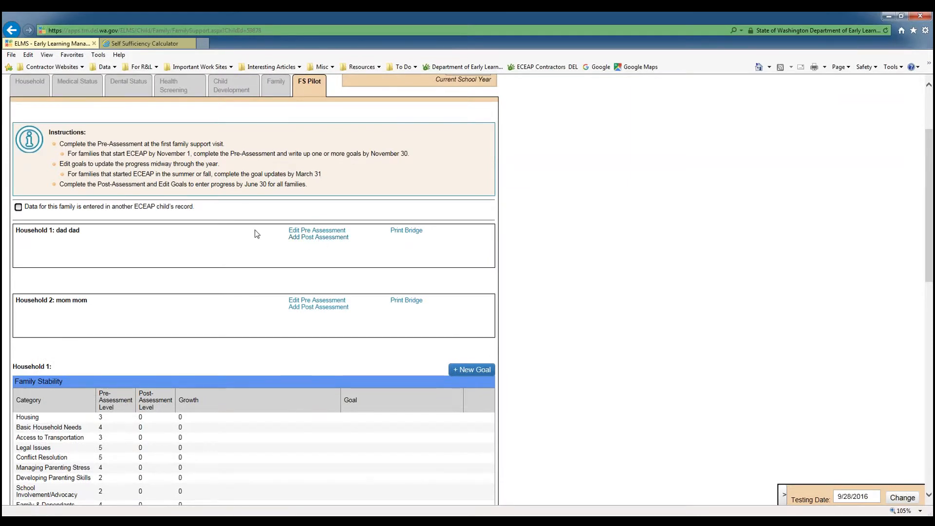
{"action": "left_click", "coordinate": [309, 238]}
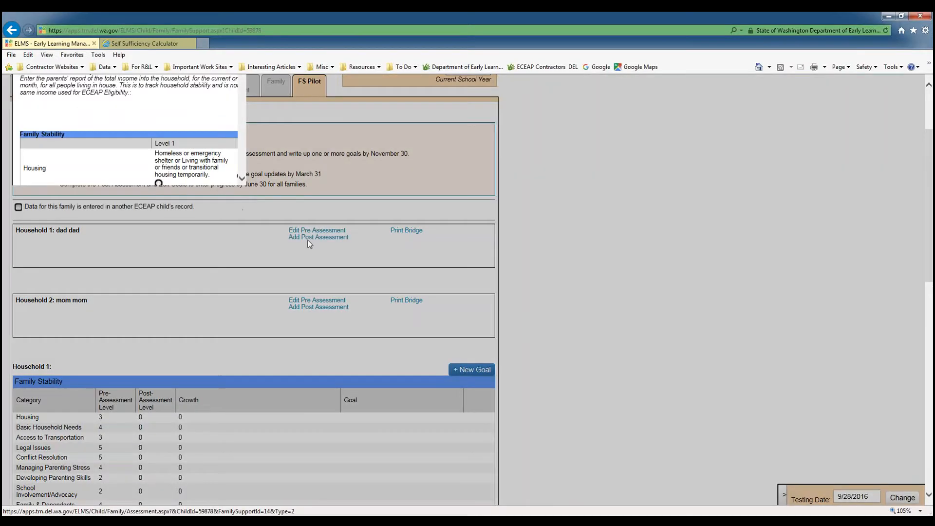
{"action": "scroll", "coordinate": [308, 241], "scroll_direction": "up", "scroll_amount": 2}
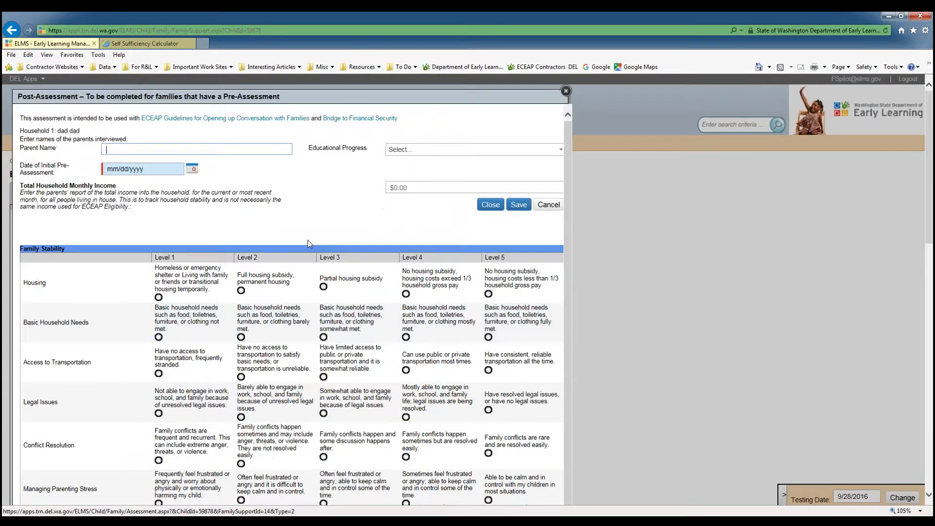
{"action": "left_click", "coordinate": [171, 146]}
{"action": "type", "text": "Dad Dad"}
Set educational progress to No current education goal and the initial pre-assessment date to 09/28/2016.
{"action": "left_click", "coordinate": [352, 171]}
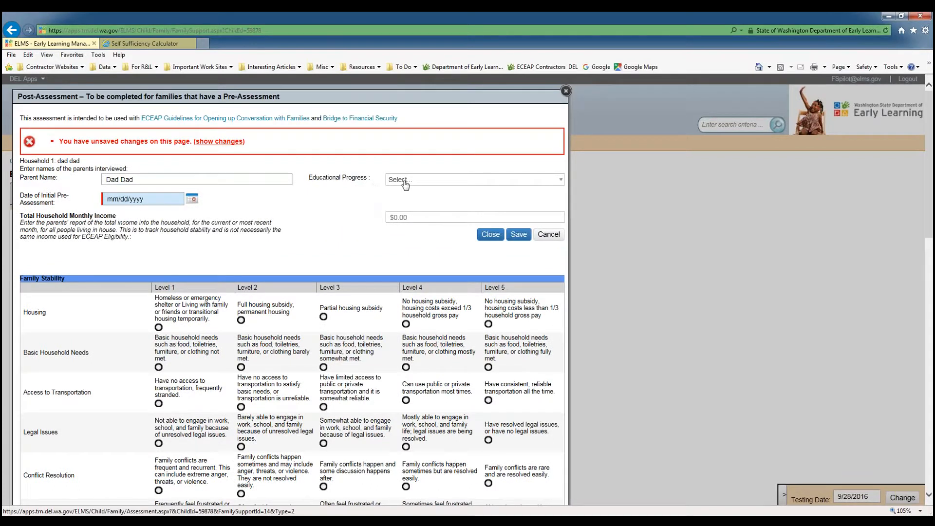
{"action": "left_click", "coordinate": [412, 183]}
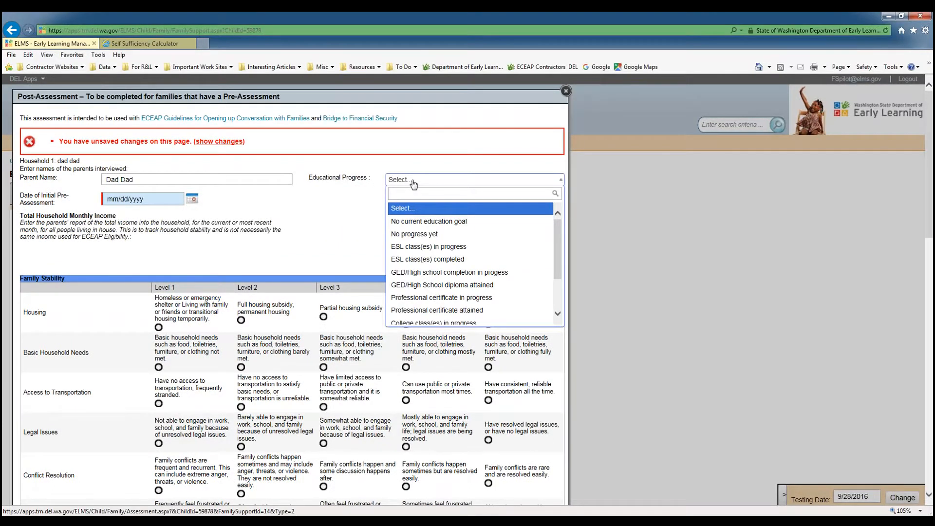
{"action": "left_click", "coordinate": [429, 221]}
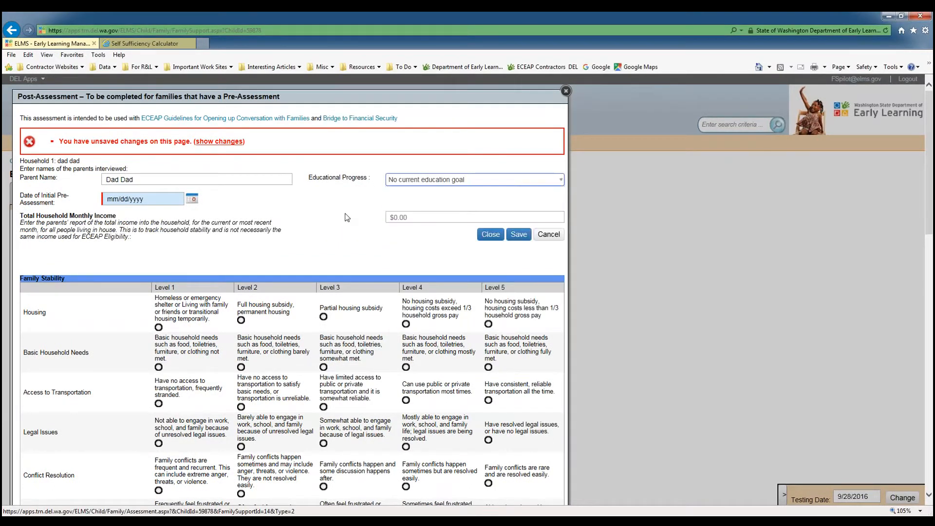
{"action": "left_click", "coordinate": [192, 199]}
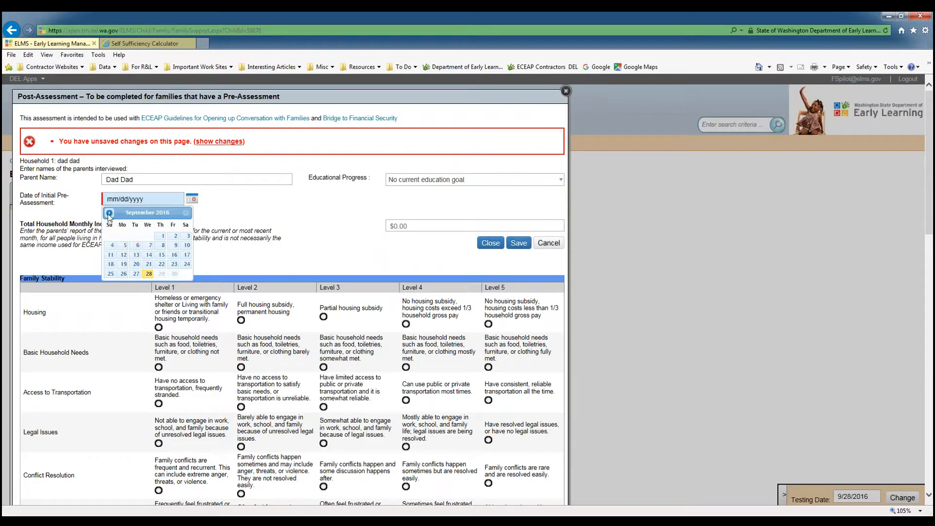
{"action": "left_click", "coordinate": [150, 274]}
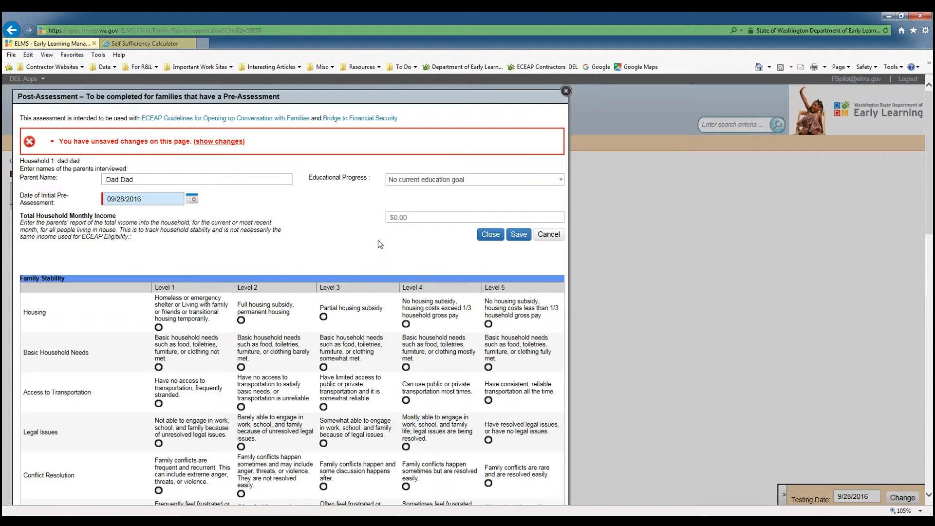
Enter $2000 as the total household monthly income and save the post-assessment.
{"action": "left_click", "coordinate": [430, 215]}
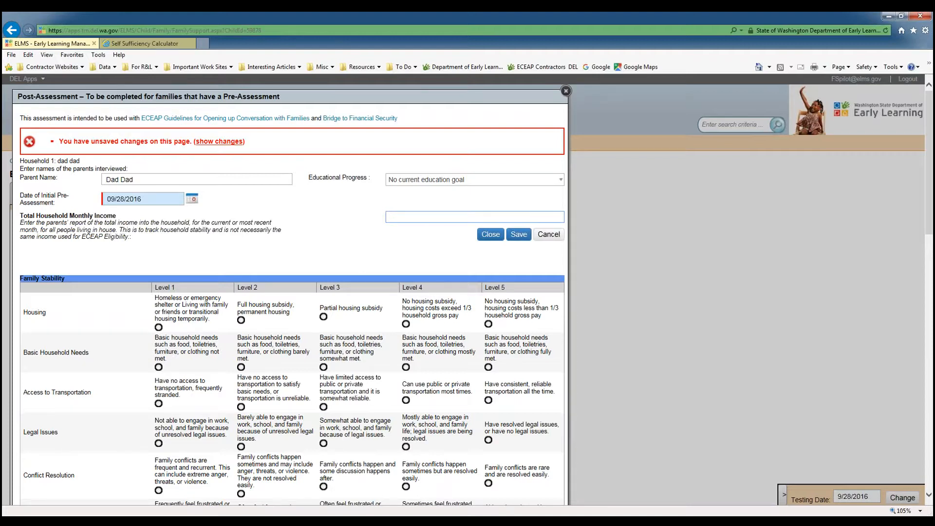
{"action": "type", "text": "20"}
{"action": "key", "text": "Tab"}
{"action": "left_click", "coordinate": [519, 234]}
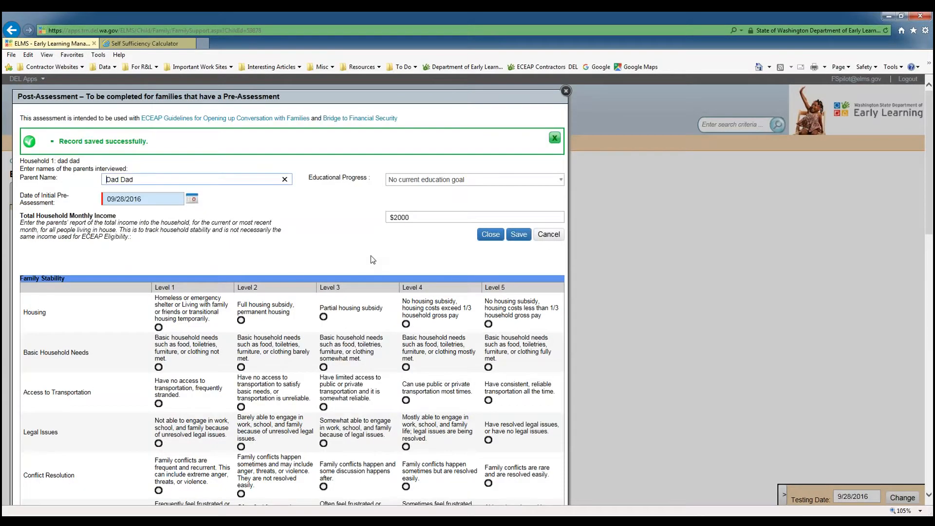
Rate Housing at Level 4, and Basic Household Needs and Access to Transportation at Level 5.
{"action": "scroll", "coordinate": [385, 251], "scroll_direction": "down", "scroll_amount": 2}
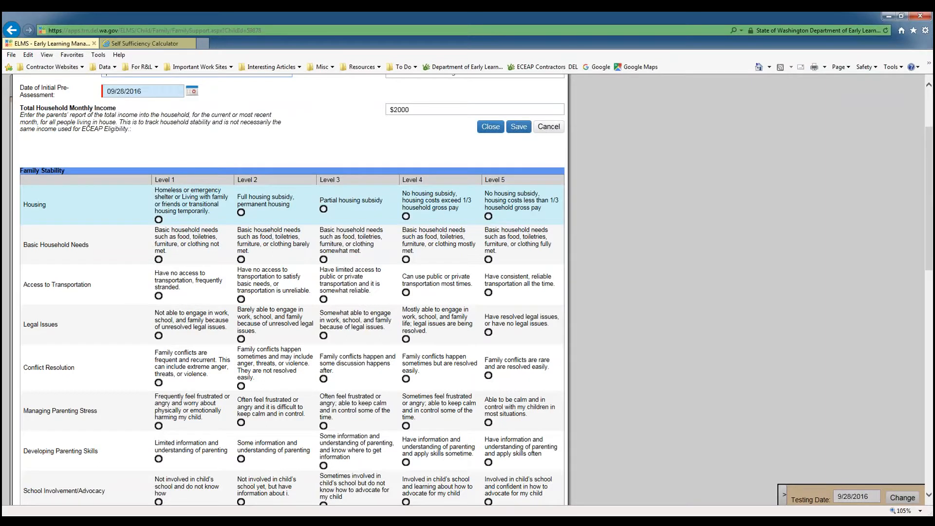
{"action": "left_click", "coordinate": [406, 217]}
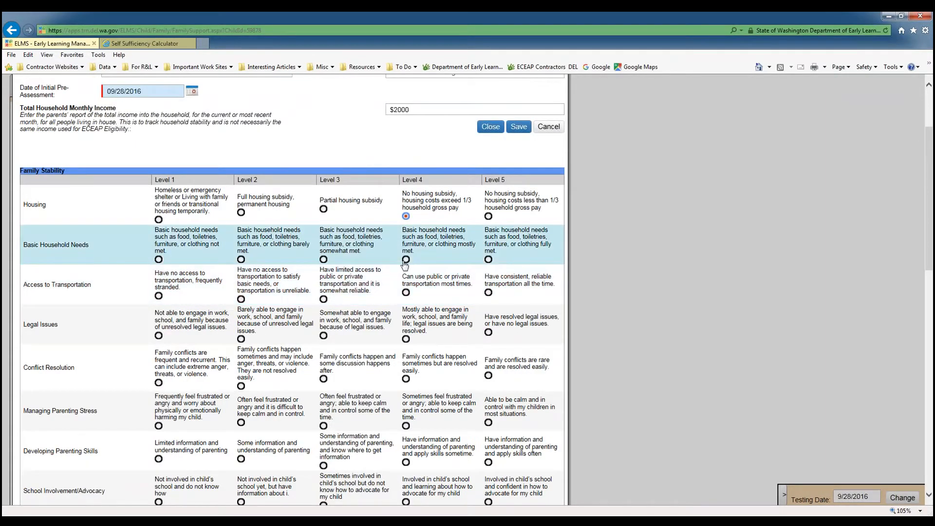
{"action": "left_click", "coordinate": [489, 259]}
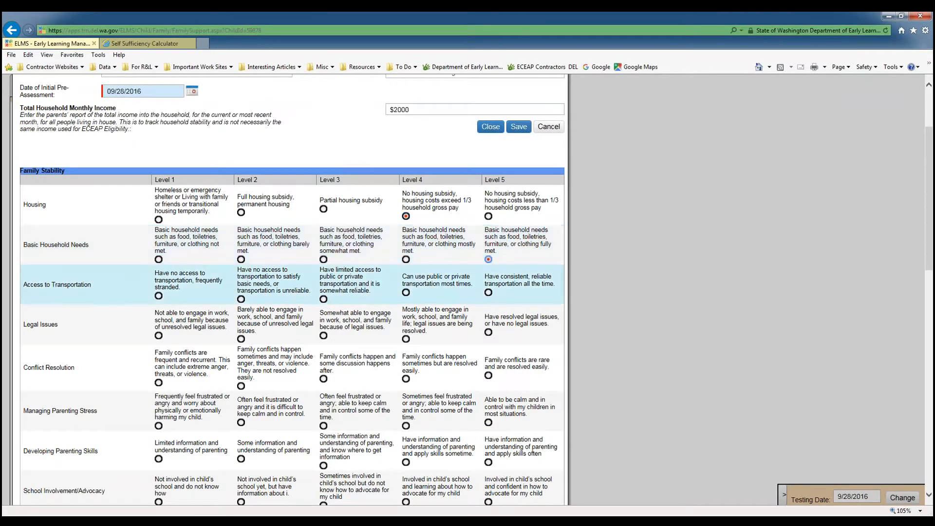
{"action": "left_click", "coordinate": [489, 293]}
{"action": "scroll", "coordinate": [489, 333], "scroll_direction": "down", "scroll_amount": 2}
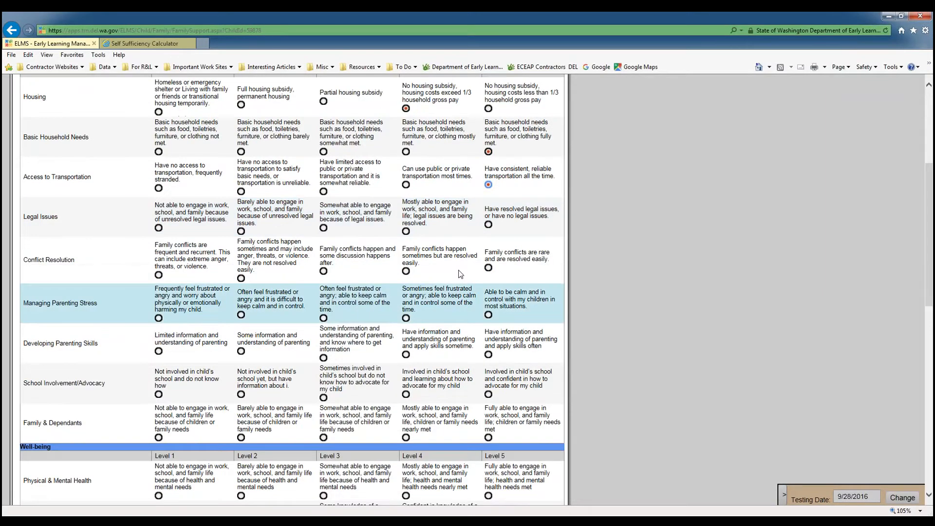
Rate Legal Issues, Conflict Resolution, Managing Parenting Stress, Developing Parenting Skills and School Involvement/Advocacy at Level 5.
{"action": "left_click", "coordinate": [488, 225]}
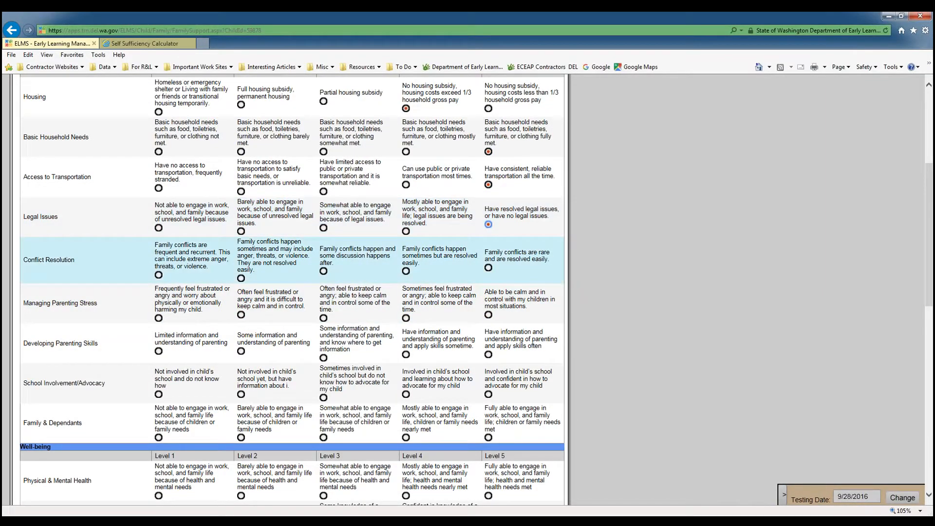
{"action": "left_click", "coordinate": [488, 267]}
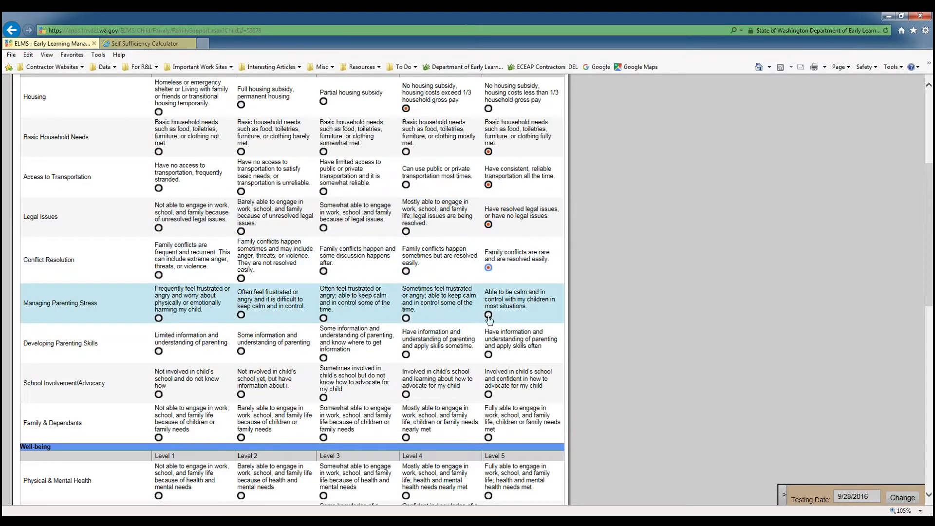
{"action": "left_click", "coordinate": [489, 315]}
{"action": "left_click", "coordinate": [489, 354]}
{"action": "left_click", "coordinate": [489, 395]}
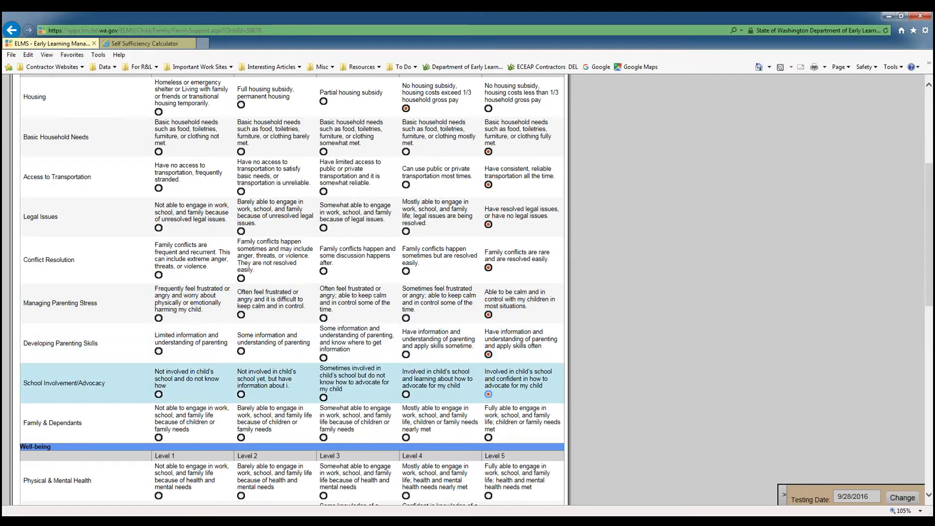
Rate Family & Dependants and all four Well-being categories at Level 5.
{"action": "scroll", "coordinate": [492, 380], "scroll_direction": "down", "scroll_amount": 4}
{"action": "left_click", "coordinate": [489, 222]}
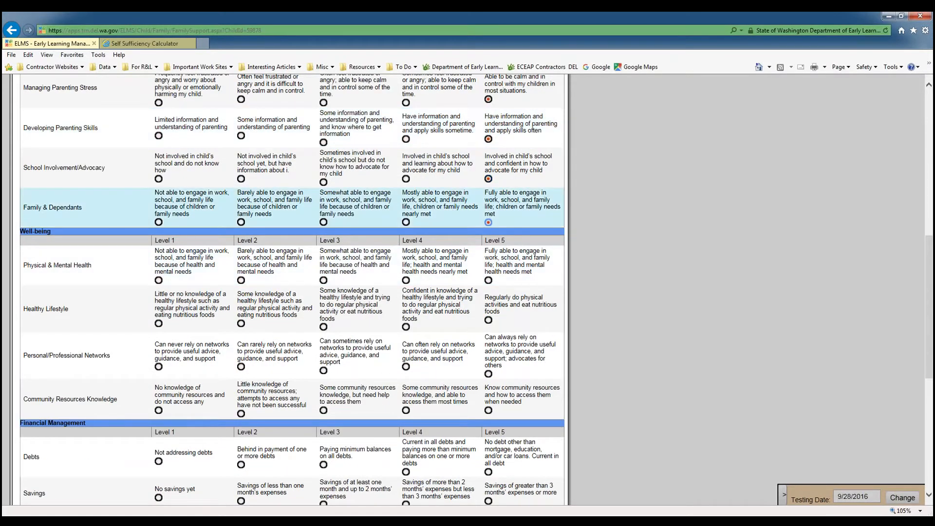
{"action": "left_click", "coordinate": [488, 280]}
{"action": "left_click", "coordinate": [488, 320]}
{"action": "left_click", "coordinate": [488, 373]}
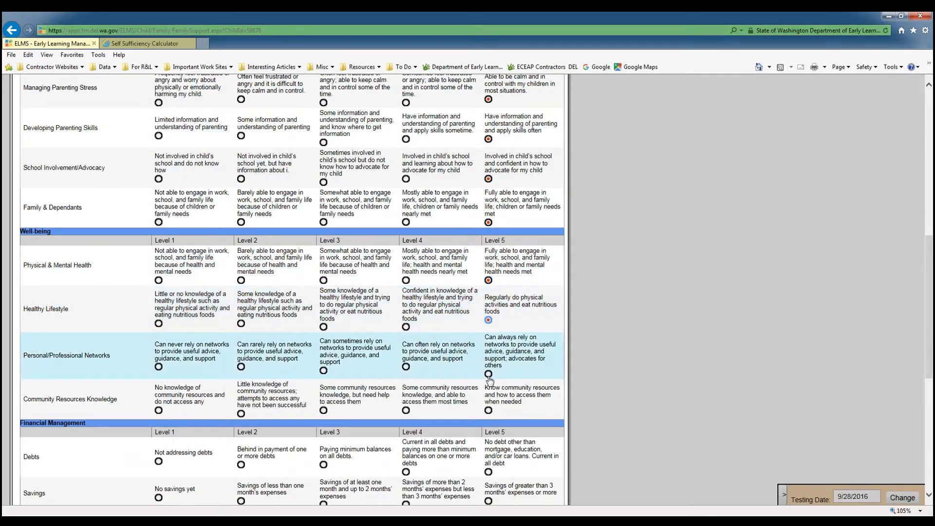
{"action": "left_click", "coordinate": [488, 411]}
{"action": "scroll", "coordinate": [488, 413], "scroll_direction": "down", "scroll_amount": 4}
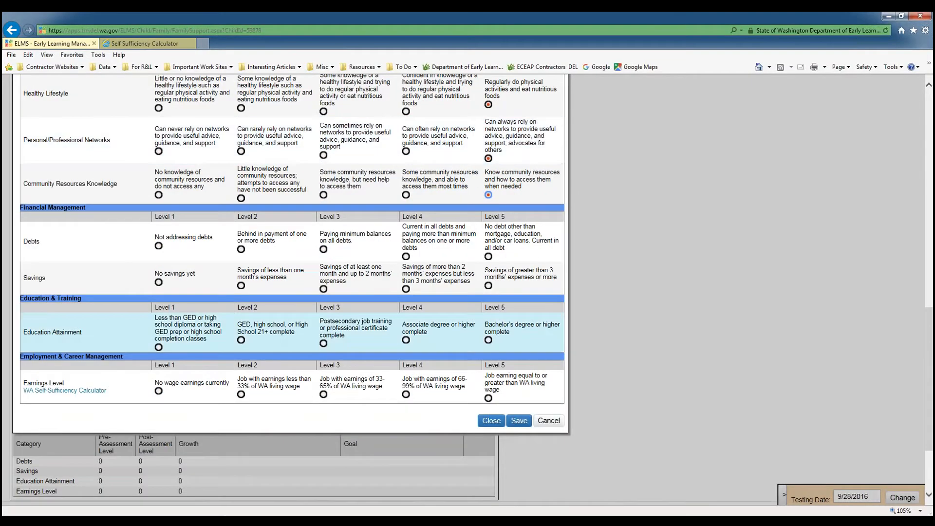
Rate Debts at Level 5 and Education Attainment at Level 2.
{"action": "left_click", "coordinate": [489, 257]}
{"action": "left_click", "coordinate": [242, 341]}
{"action": "scroll", "coordinate": [275, 333], "scroll_direction": "down", "scroll_amount": 3}
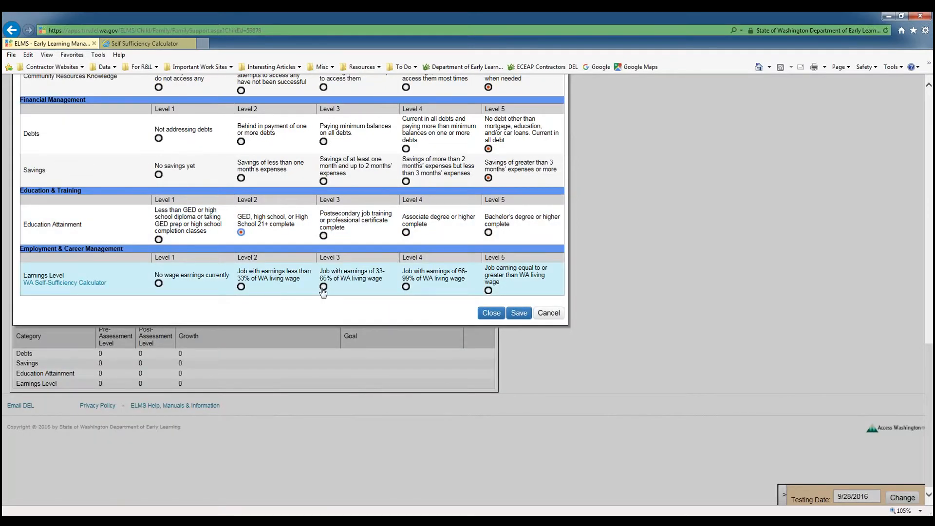
Rate Earnings Level at Level 4, then save and close the post-assessment.
{"action": "left_click", "coordinate": [407, 288]}
{"action": "left_click", "coordinate": [518, 313]}
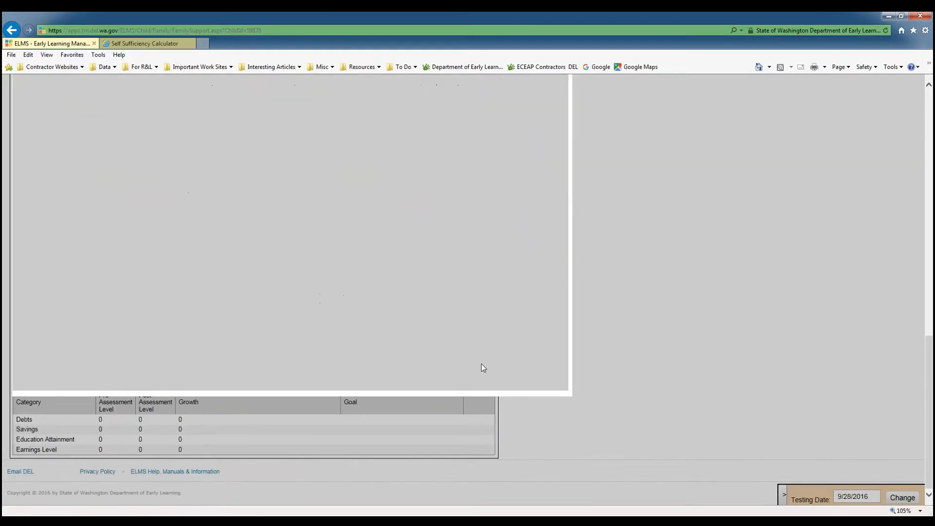
{"action": "scroll", "coordinate": [424, 358], "scroll_direction": "down", "scroll_amount": 10}
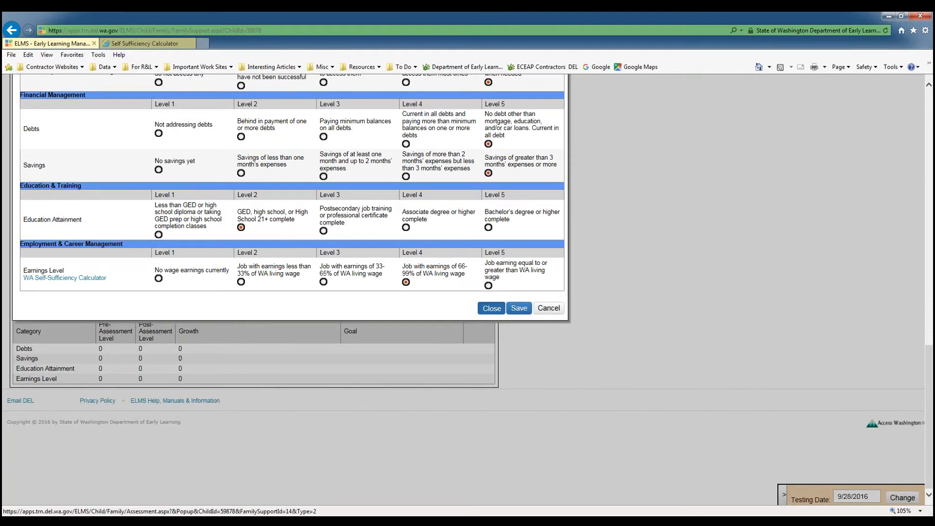
{"action": "left_click", "coordinate": [491, 308]}
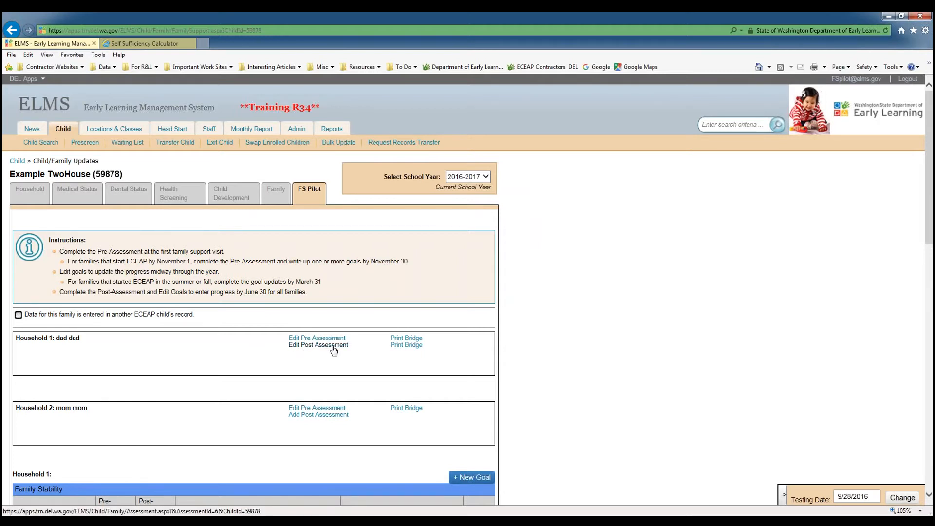
Review Household 1's pre-assessment, post-assessment and growth values in the goal tables.
{"action": "scroll", "coordinate": [333, 349], "scroll_direction": "down", "scroll_amount": 5}
{"action": "scroll", "coordinate": [333, 350], "scroll_direction": "down", "scroll_amount": 3}
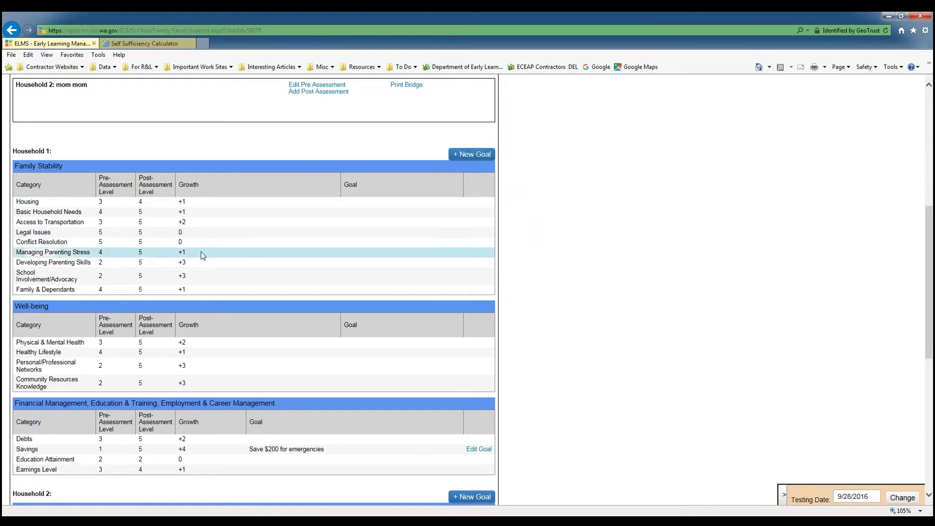
{"action": "scroll", "coordinate": [203, 243], "scroll_direction": "down", "scroll_amount": 3}
{"action": "scroll", "coordinate": [203, 244], "scroll_direction": "down", "scroll_amount": 1}
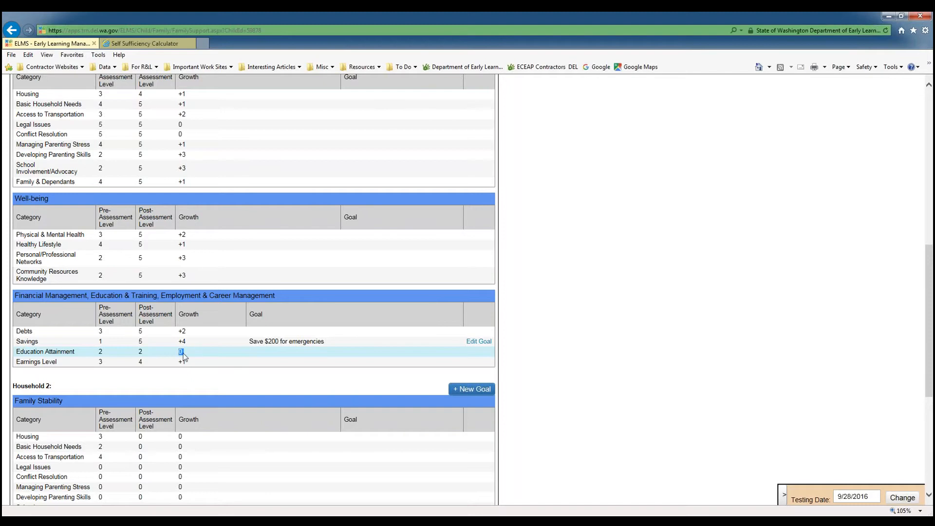
{"action": "scroll", "coordinate": [200, 354], "scroll_direction": "up", "scroll_amount": 2}
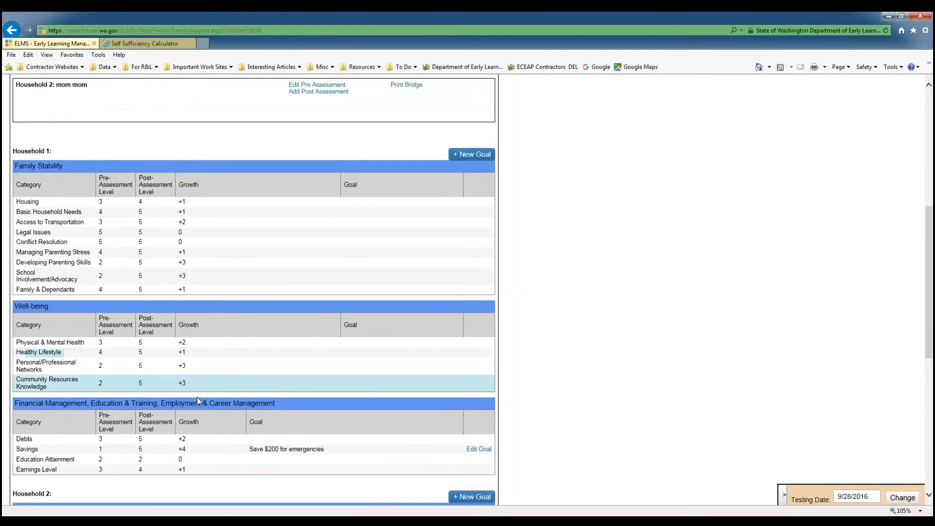
{"action": "left_click_drag", "start_coordinate": [182, 449], "coordinate": [190, 452]}
{"action": "left_click", "coordinate": [190, 452]}
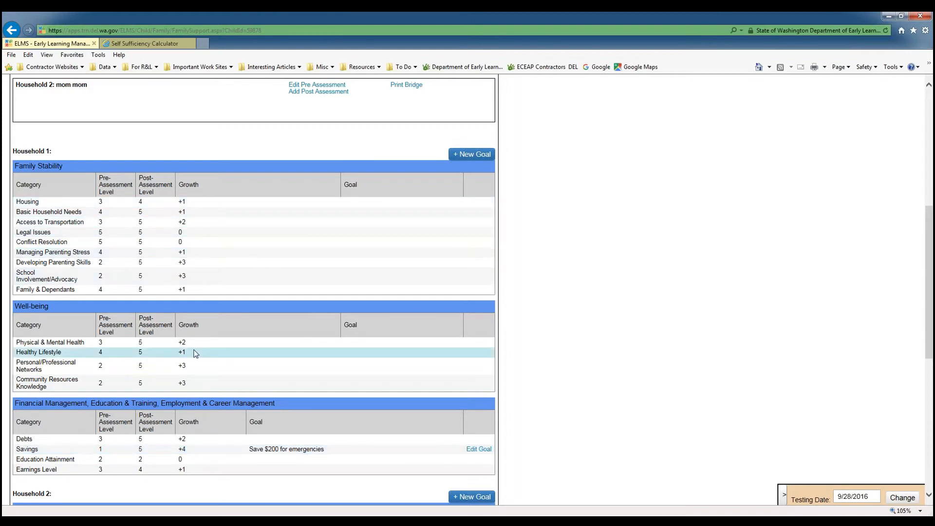
{"action": "scroll", "coordinate": [194, 343], "scroll_direction": "down", "scroll_amount": 2}
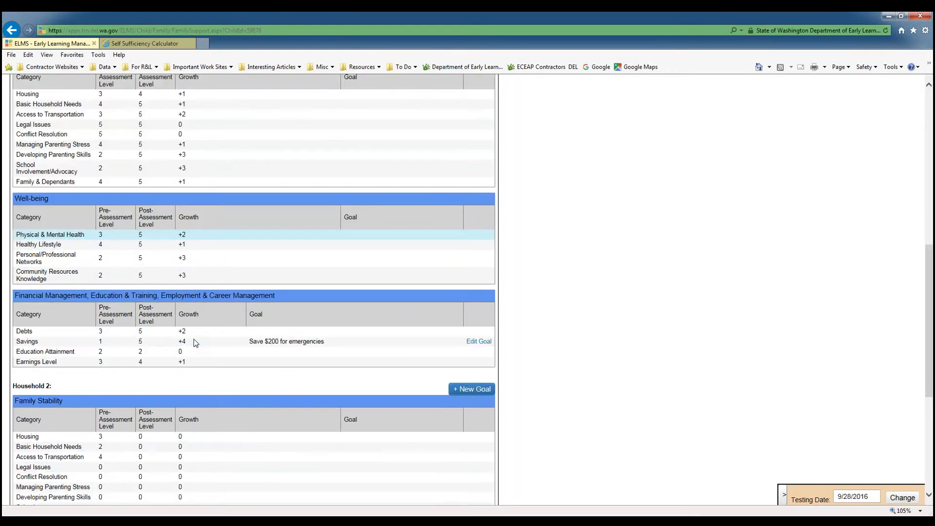
{"action": "scroll", "coordinate": [194, 343], "scroll_direction": "up", "scroll_amount": 2}
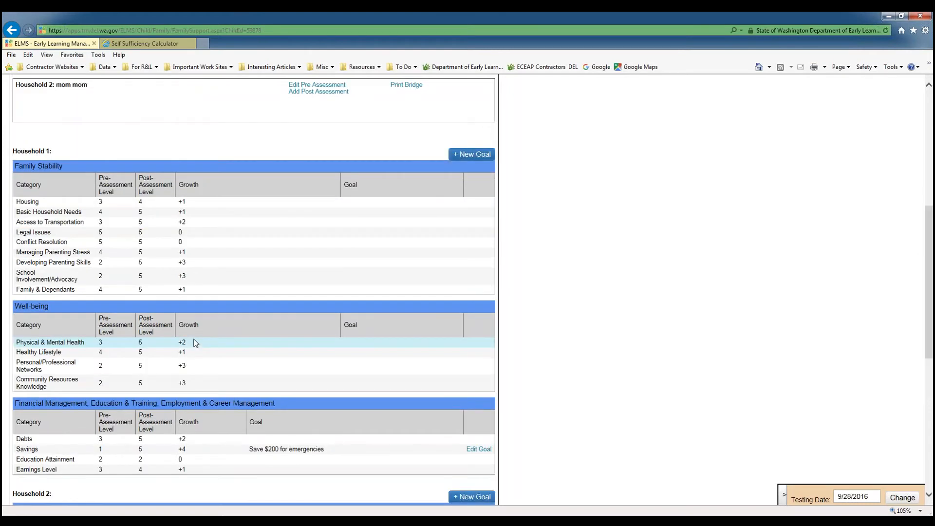
{"action": "scroll", "coordinate": [195, 343], "scroll_direction": "down", "scroll_amount": 2}
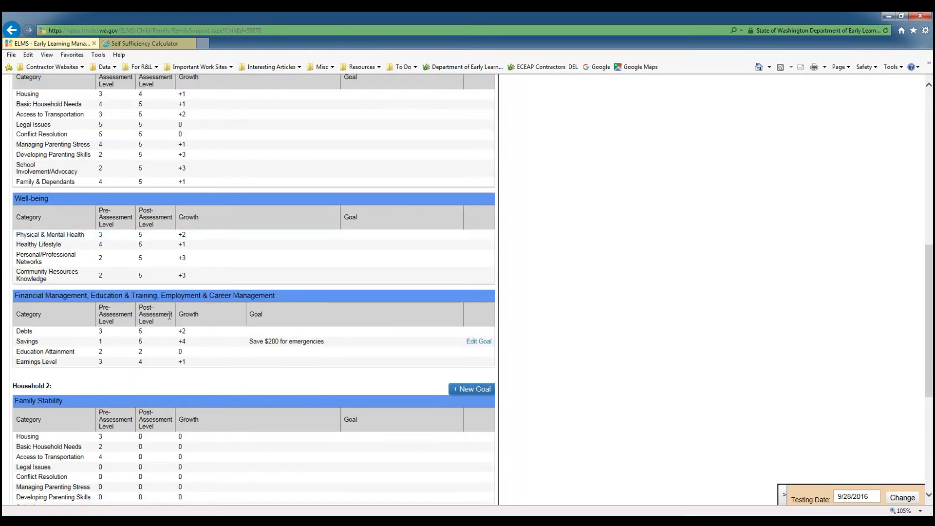
{"action": "scroll", "coordinate": [609, 341], "scroll_direction": "up", "scroll_amount": 2}
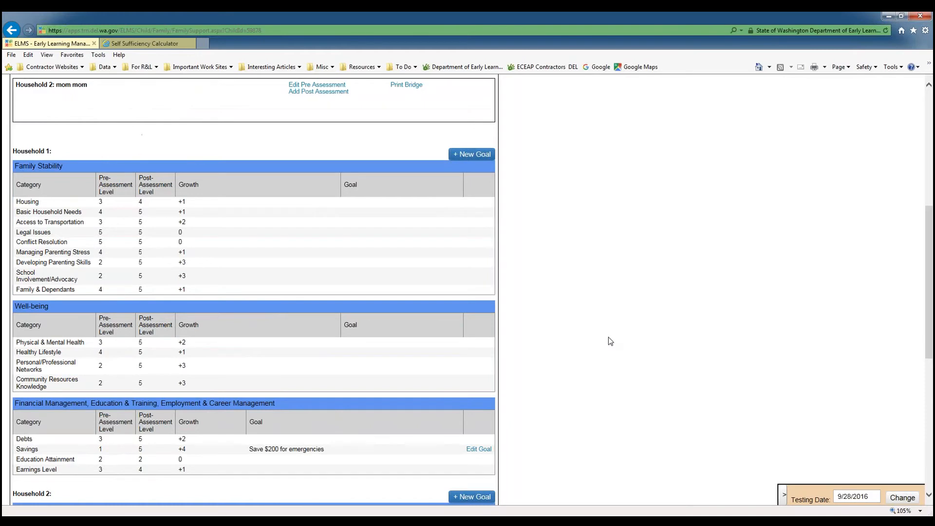
{"action": "scroll", "coordinate": [609, 341], "scroll_direction": "up", "scroll_amount": 3}
{"action": "scroll", "coordinate": [609, 337], "scroll_direction": "up", "scroll_amount": 4}
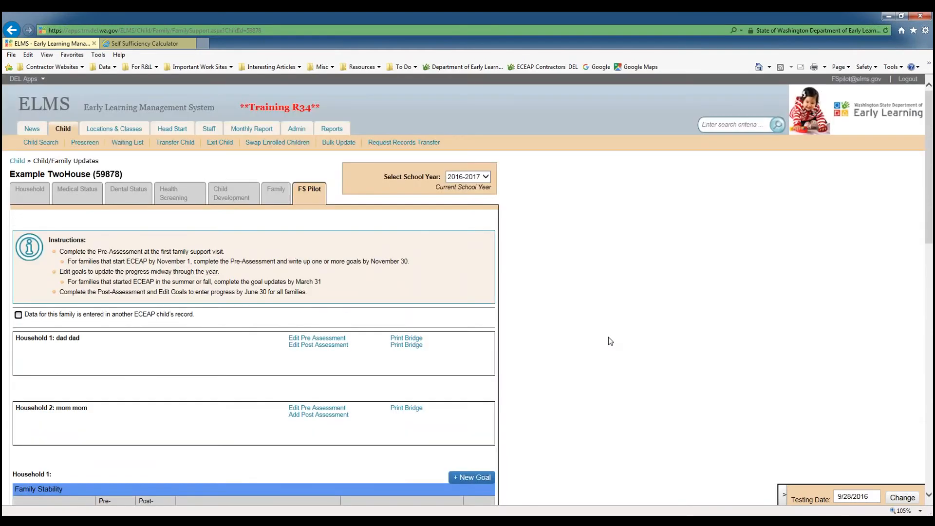
Open Household 1's Bridge to Financial Security PDF, view it maximized, then close it.
{"action": "left_click", "coordinate": [402, 346]}
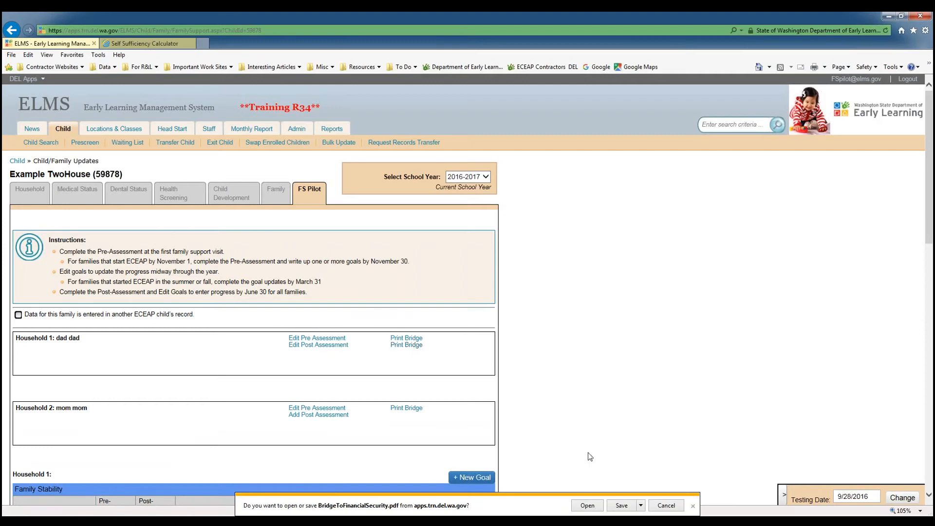
{"action": "left_click", "coordinate": [589, 505]}
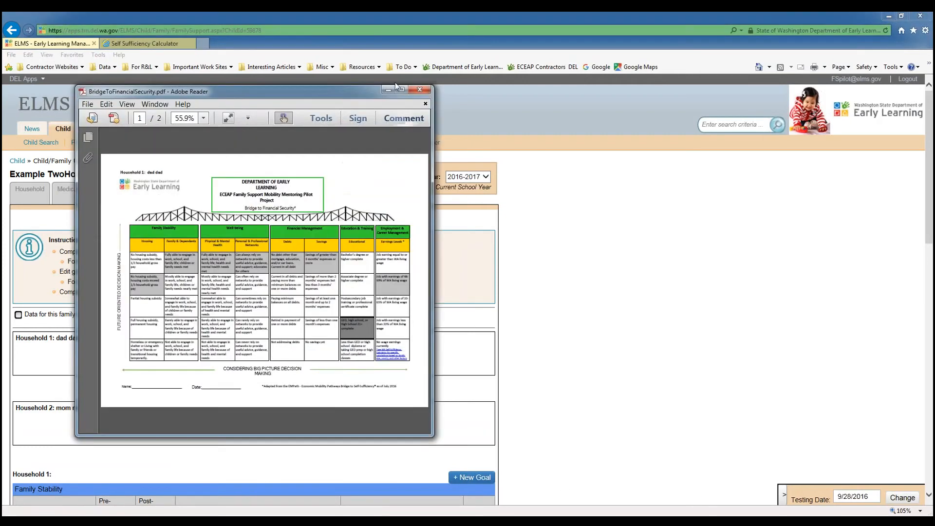
{"action": "left_click", "coordinate": [402, 87]}
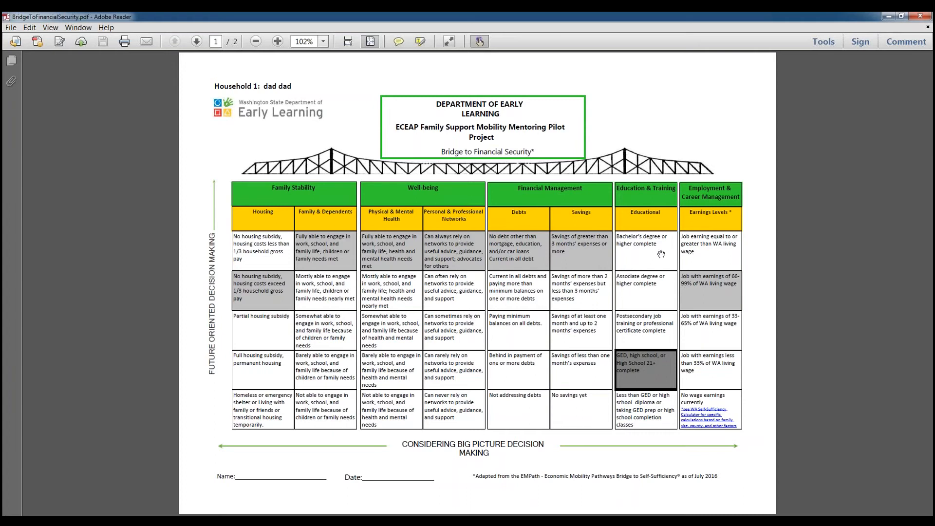
{"action": "left_click", "coordinate": [920, 18]}
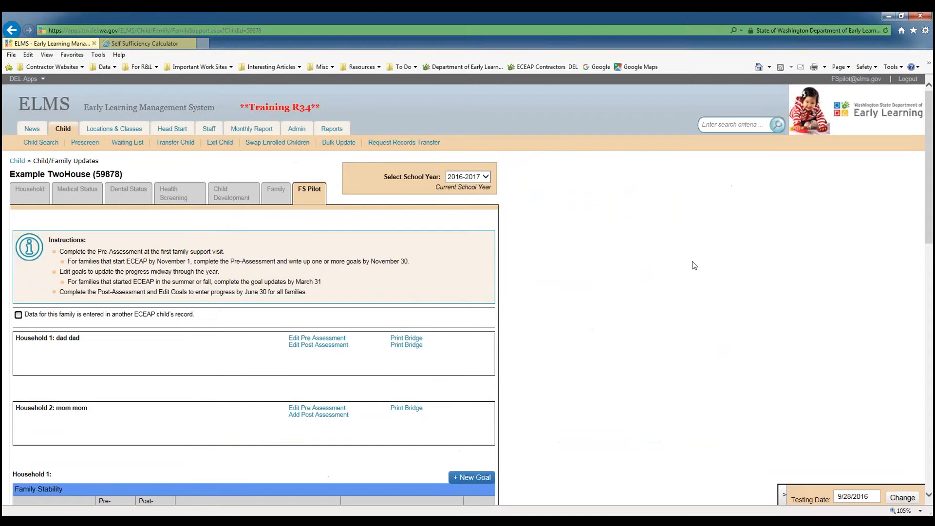
Go to the Child Search page.
{"action": "scroll", "coordinate": [694, 266], "scroll_direction": "down", "scroll_amount": 2}
{"action": "scroll", "coordinate": [694, 266], "scroll_direction": "up", "scroll_amount": 2}
{"action": "left_click", "coordinate": [41, 142]}
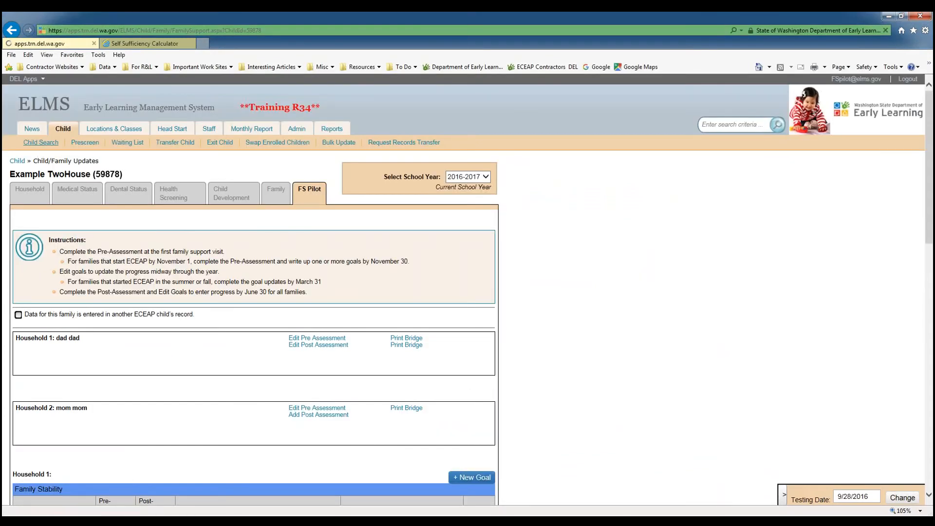